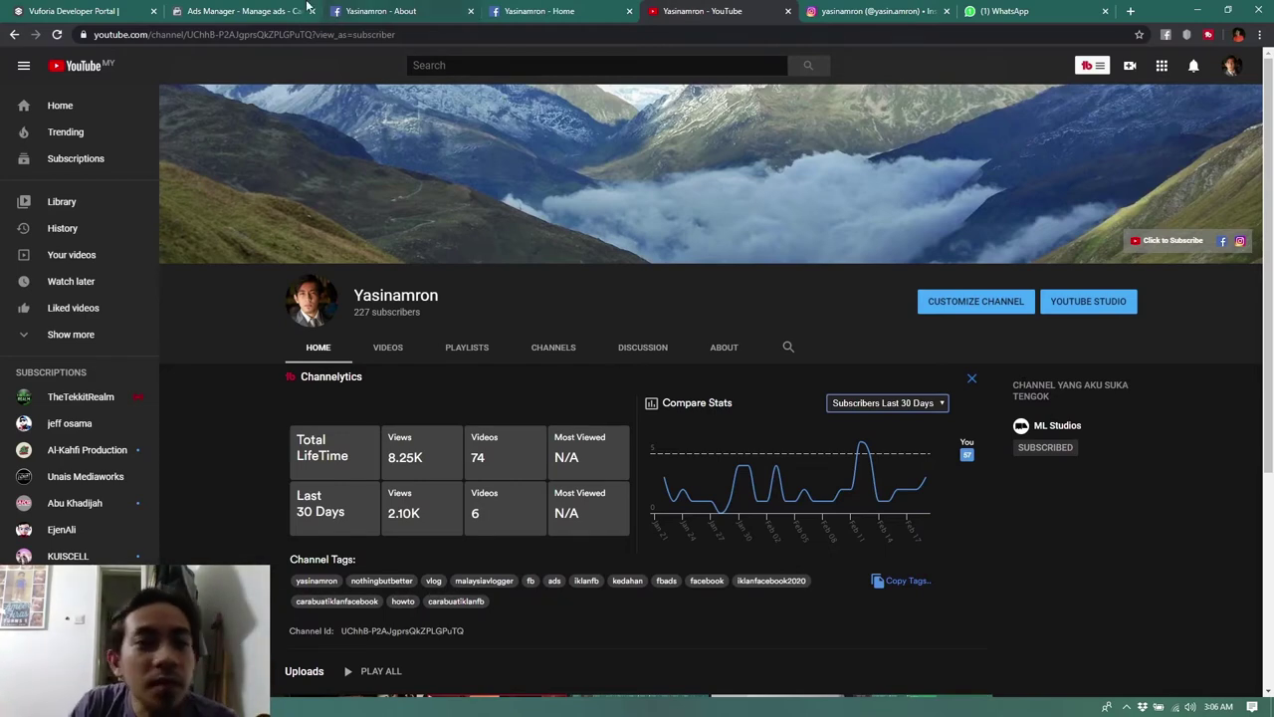
- Switch to Facebook Ads Manager and continue the new campaign to its ad set with the Traffic objective
{"action": "left_click", "coordinate": [244, 11]}
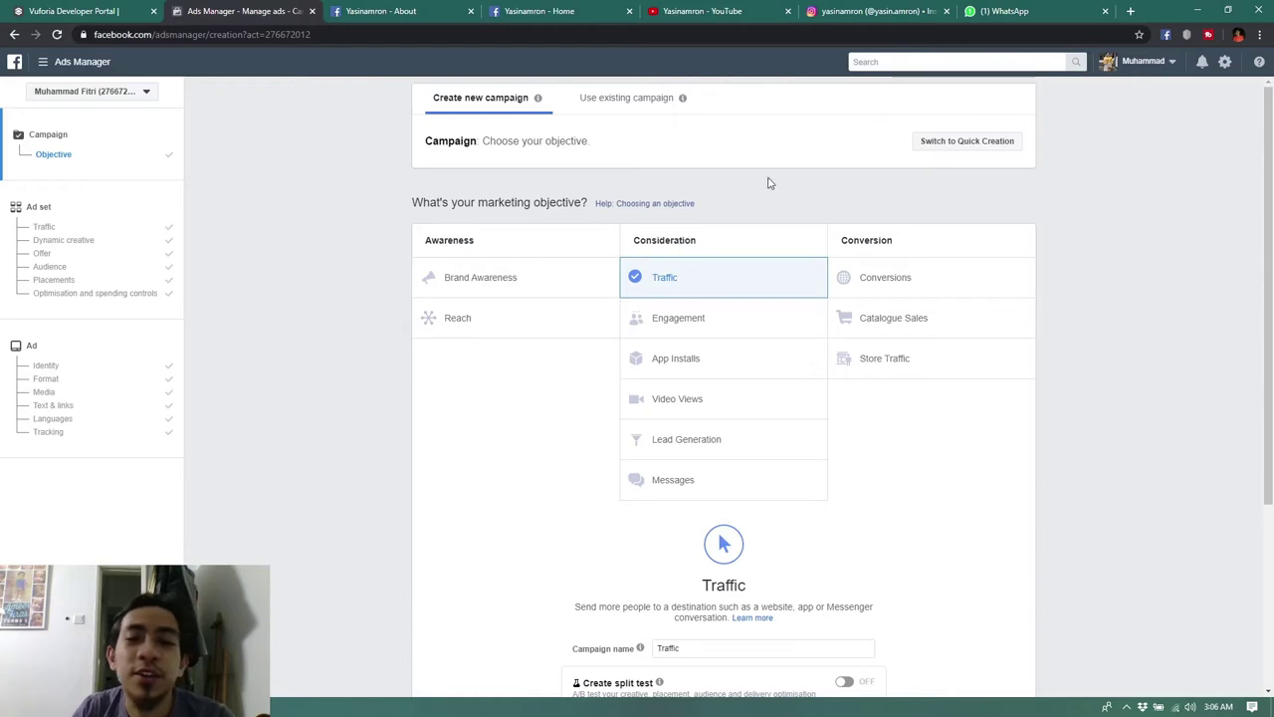
{"action": "mouse_move", "coordinate": [814, 279]}
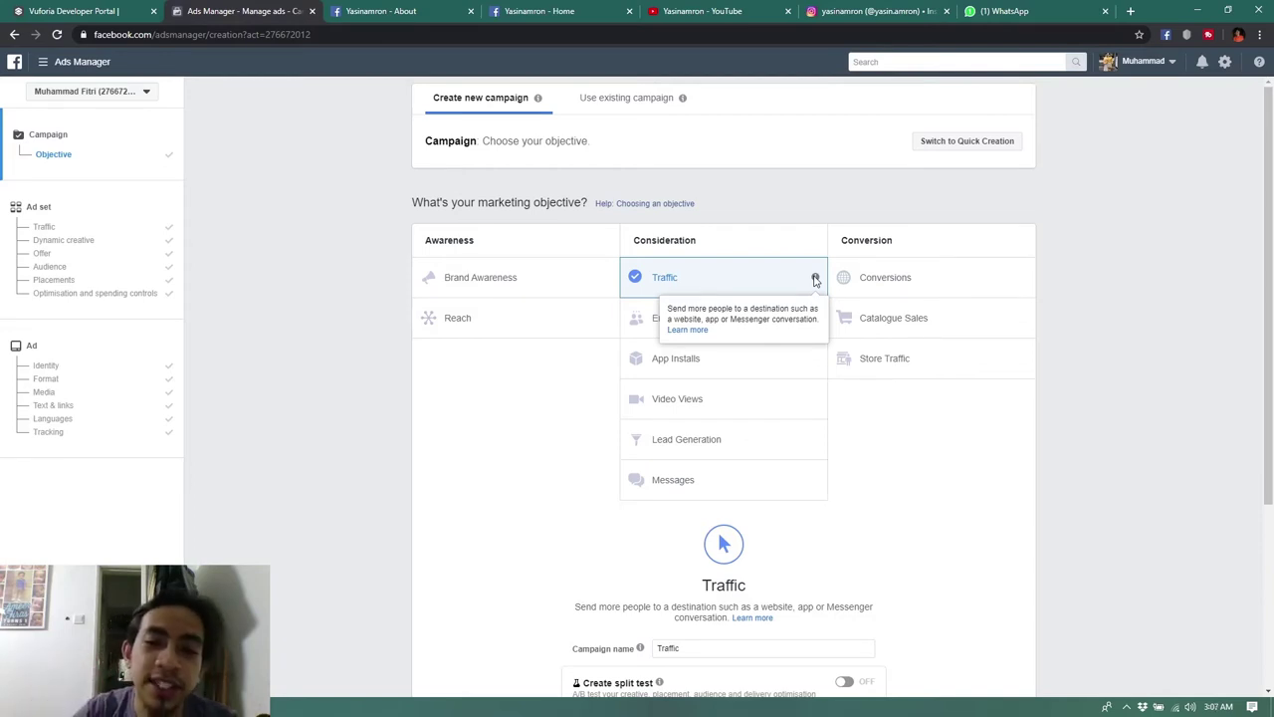
{"action": "scroll", "coordinate": [804, 349], "scroll_direction": "down", "scroll_amount": 3}
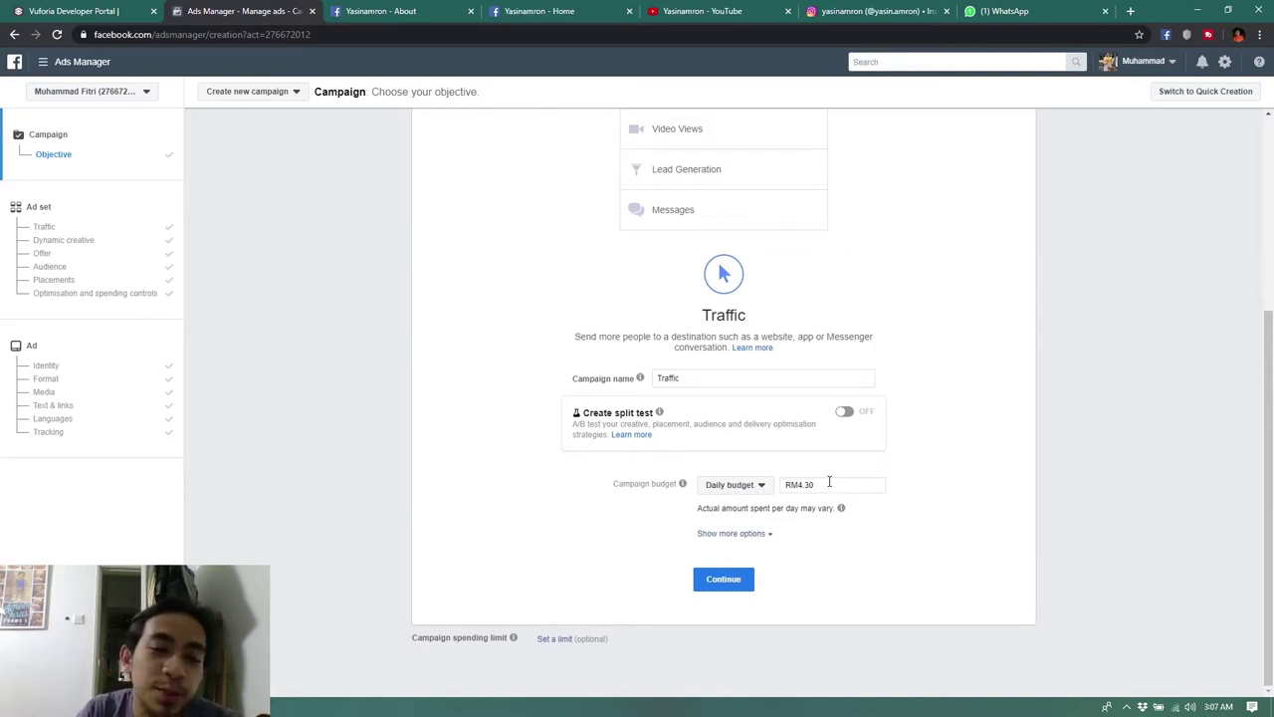
{"action": "left_click", "coordinate": [732, 586]}
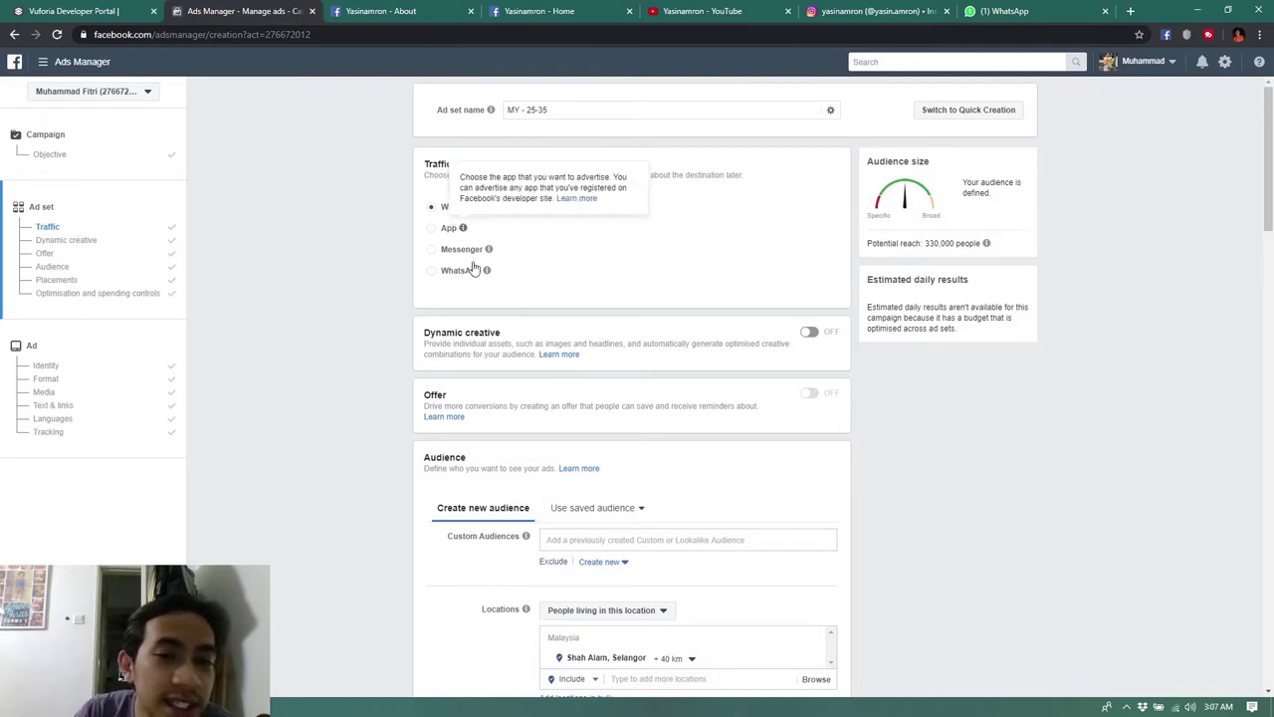
- Set the ad set's audience location type to People living in this location, keeping Website as the traffic destination
{"action": "mouse_move", "coordinate": [463, 229]}
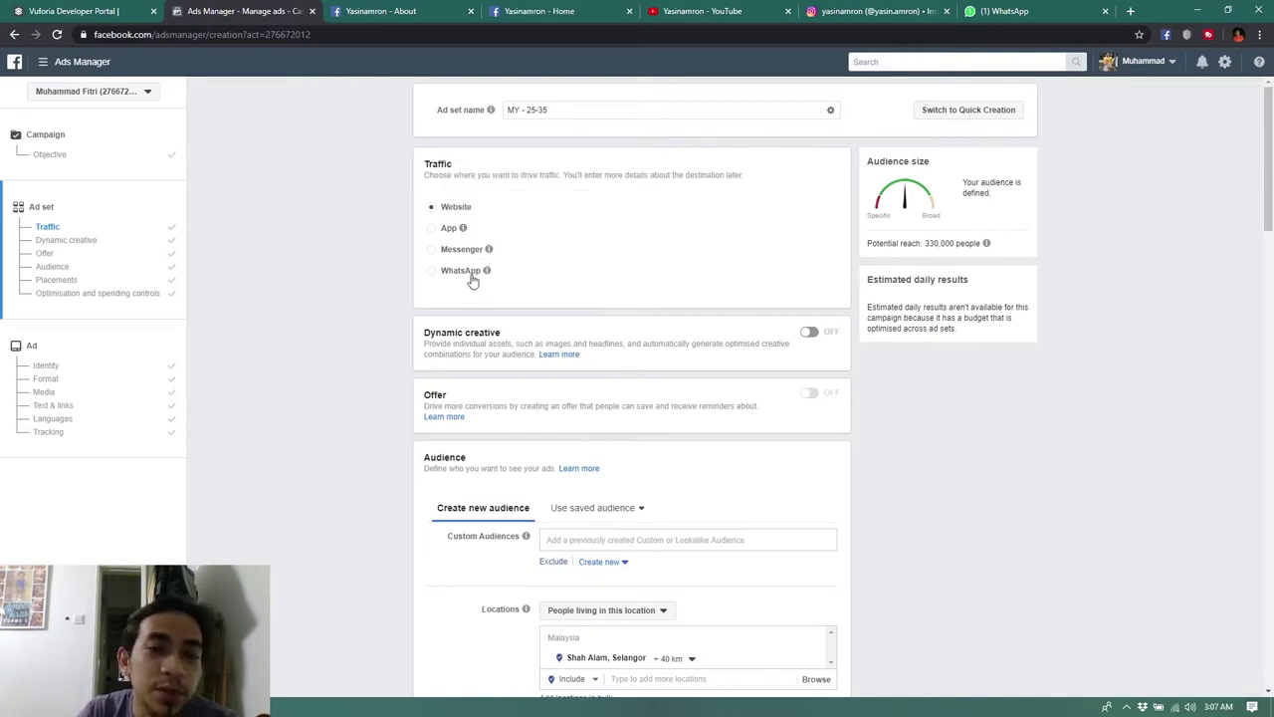
{"action": "mouse_move", "coordinate": [485, 272]}
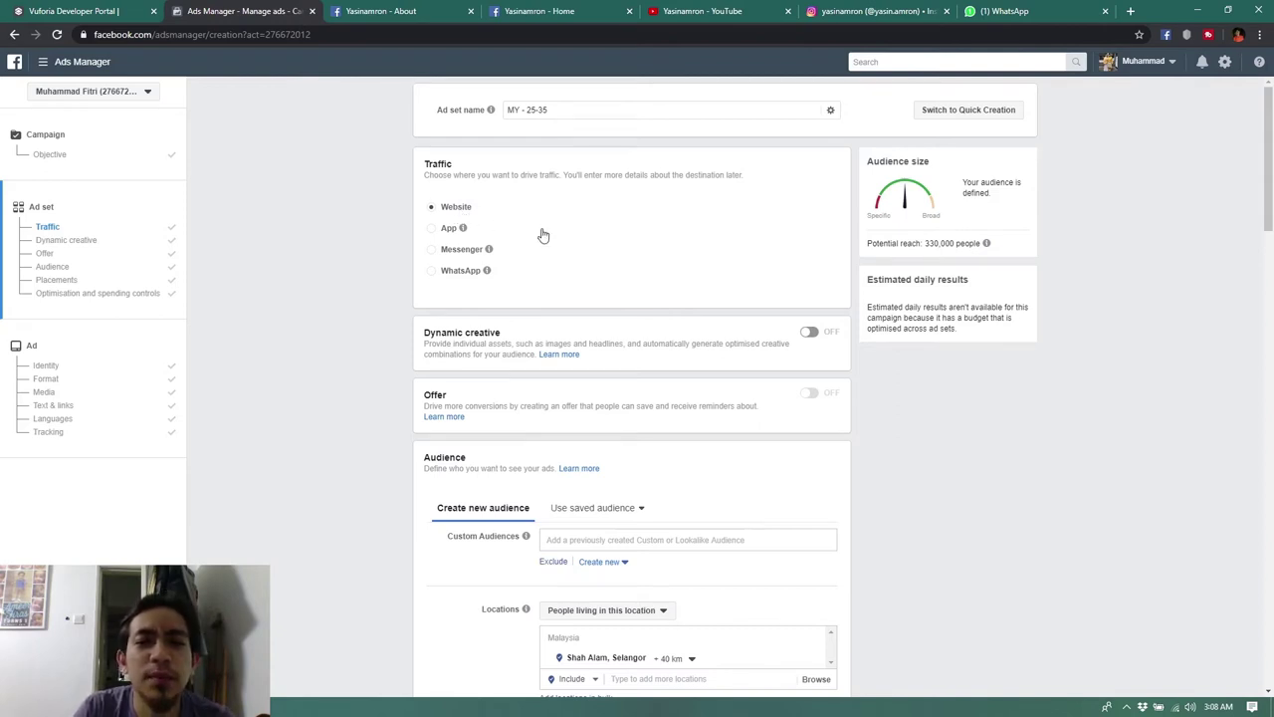
{"action": "scroll", "coordinate": [542, 234], "scroll_direction": "down", "scroll_amount": 1}
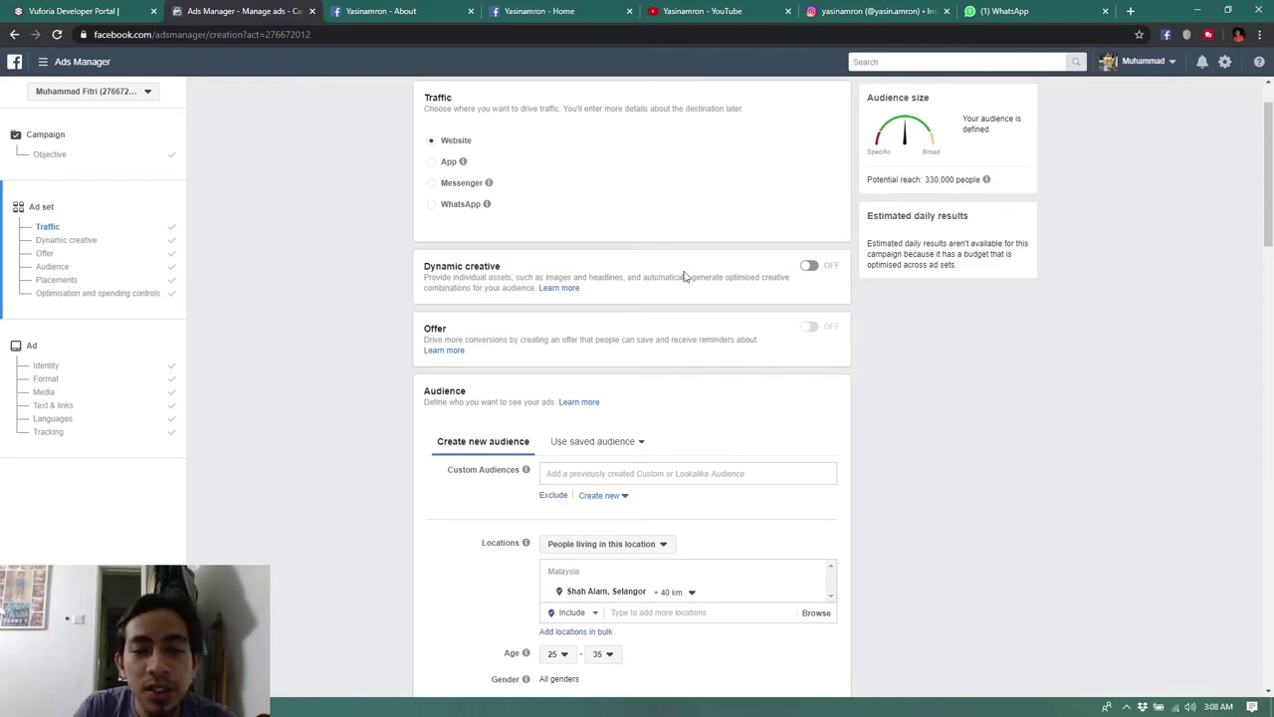
{"action": "scroll", "coordinate": [642, 313], "scroll_direction": "down", "scroll_amount": 1}
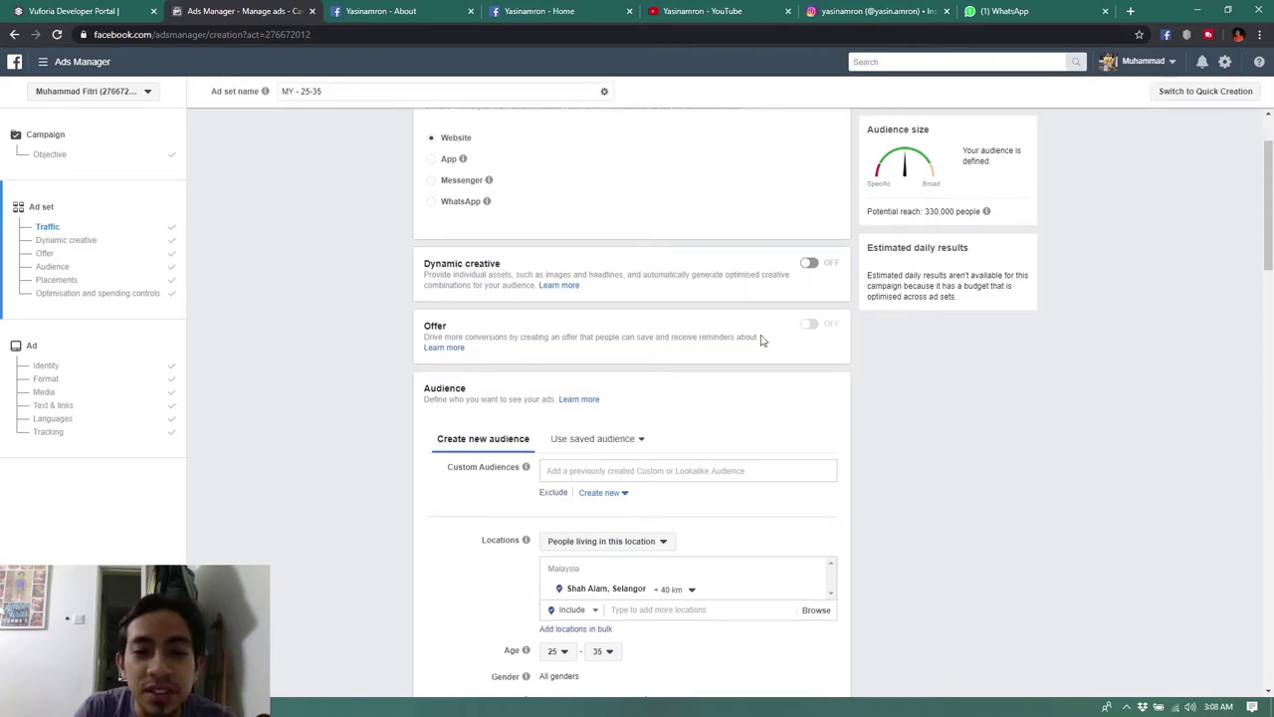
{"action": "scroll", "coordinate": [687, 326], "scroll_direction": "down", "scroll_amount": 3}
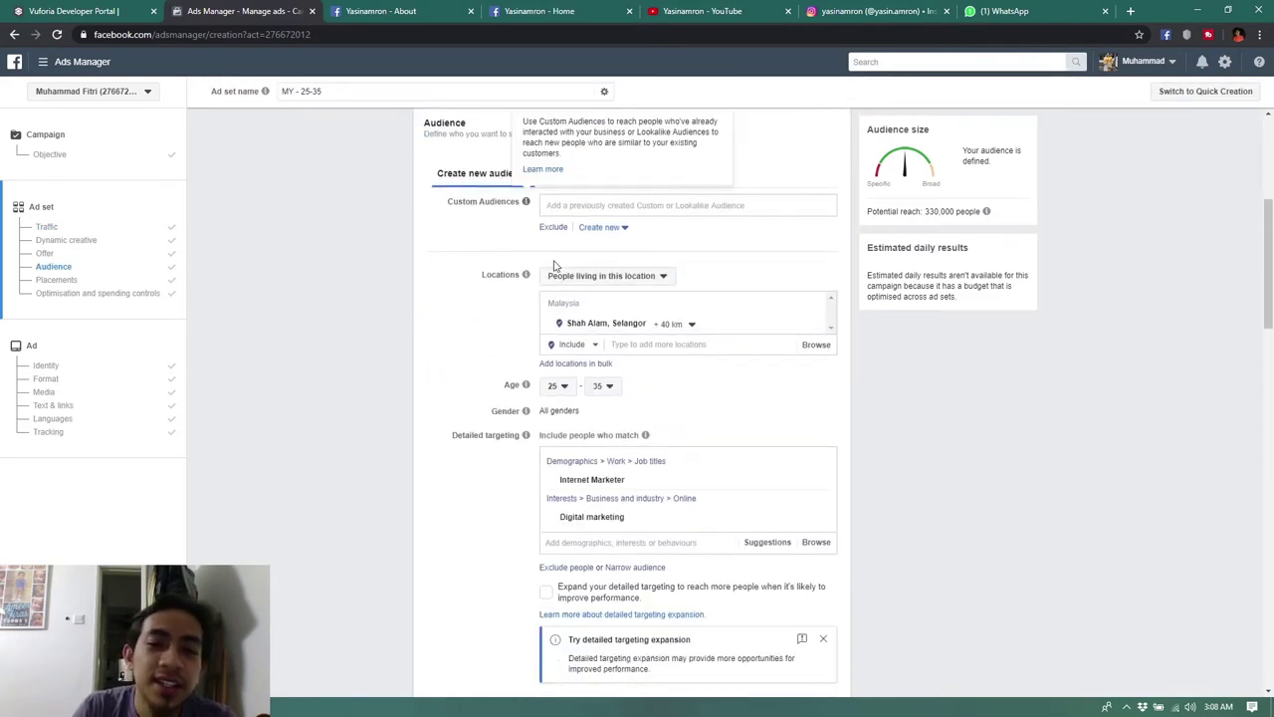
{"action": "scroll", "coordinate": [556, 265], "scroll_direction": "down", "scroll_amount": 1}
{"action": "left_click", "coordinate": [610, 211]}
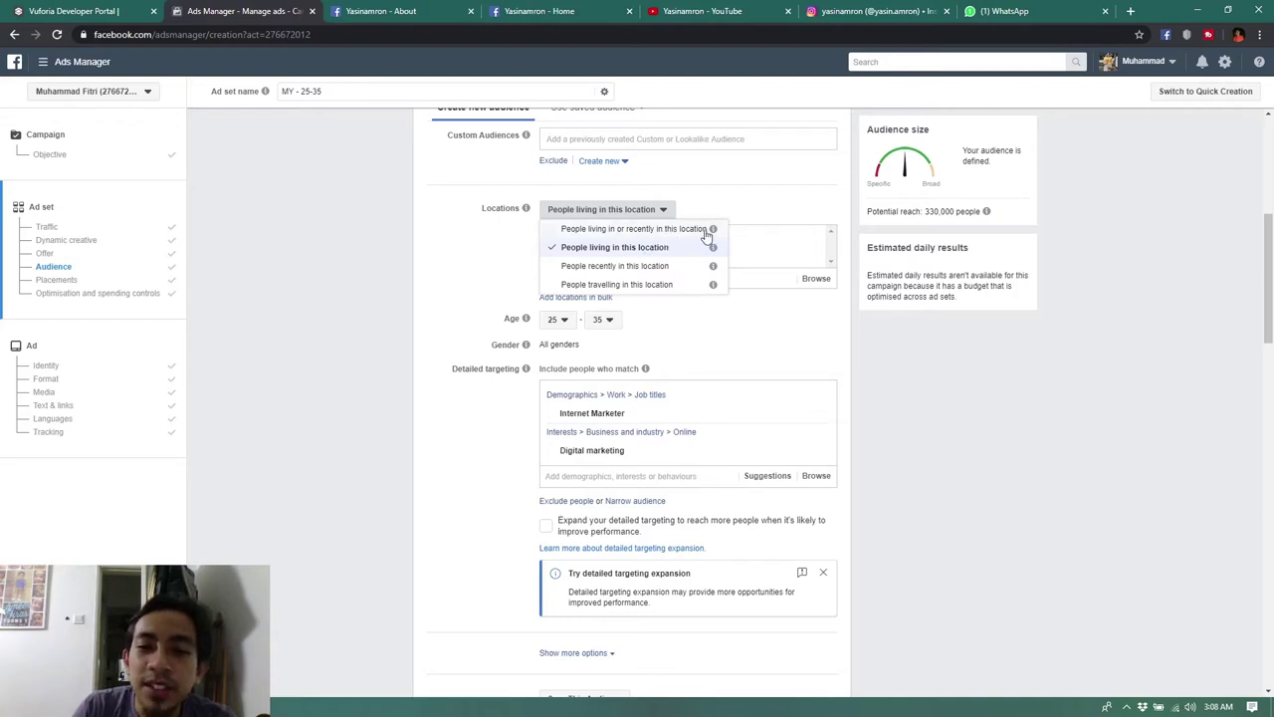
{"action": "mouse_move", "coordinate": [714, 252]}
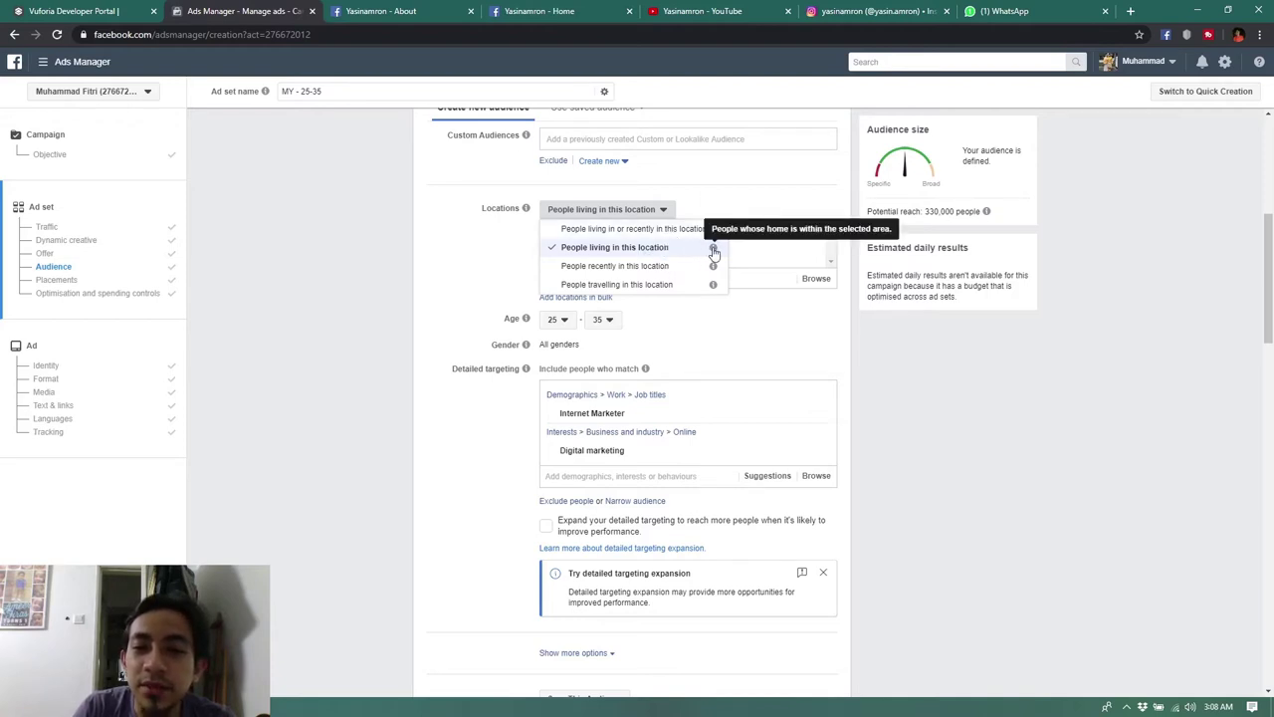
{"action": "left_click", "coordinate": [637, 251]}
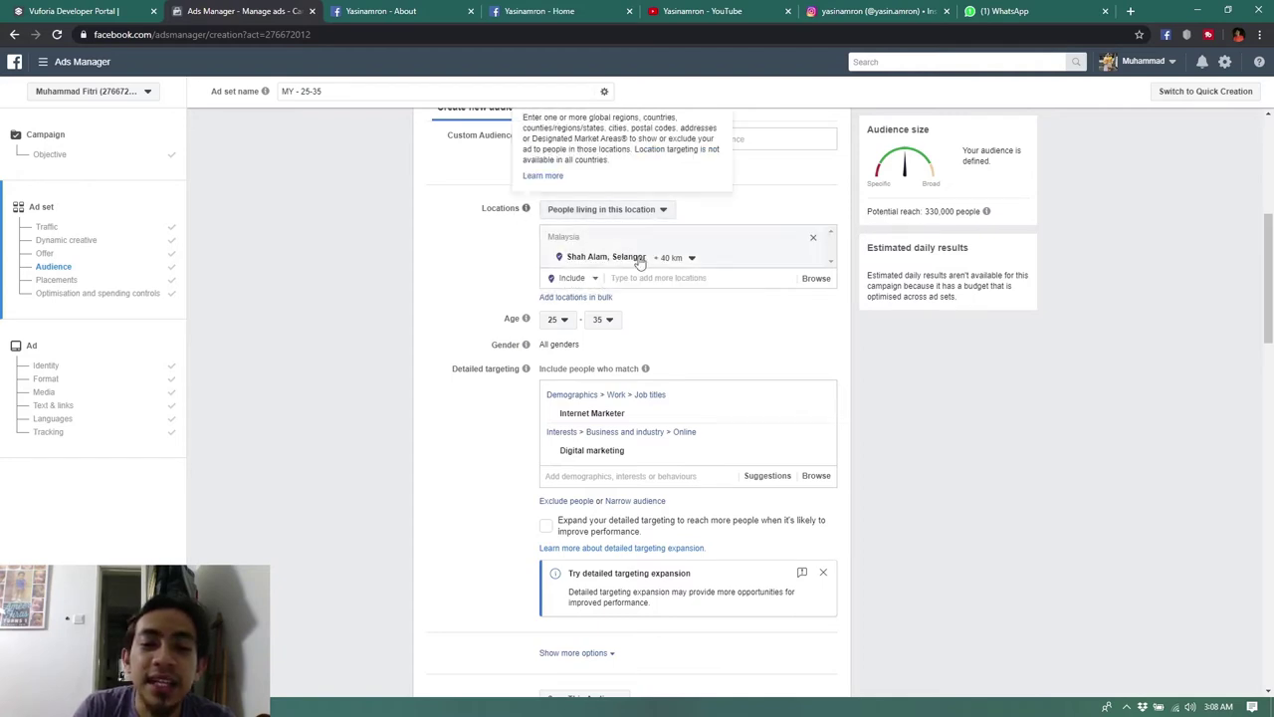
- Replace Shah Alam with the whole country of Malaysia as the audience location
{"action": "scroll", "coordinate": [788, 305], "scroll_direction": "up", "scroll_amount": 1}
{"action": "scroll", "coordinate": [786, 278], "scroll_direction": "up", "scroll_amount": 2}
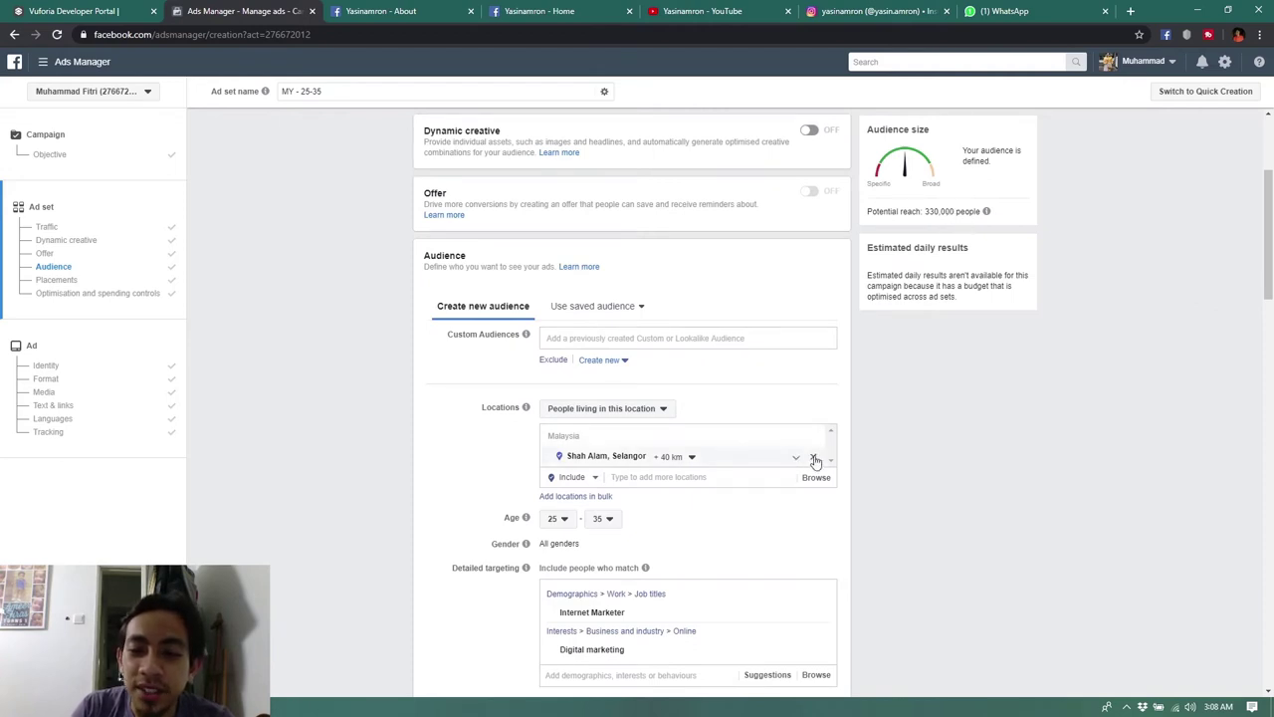
{"action": "left_click", "coordinate": [814, 460]}
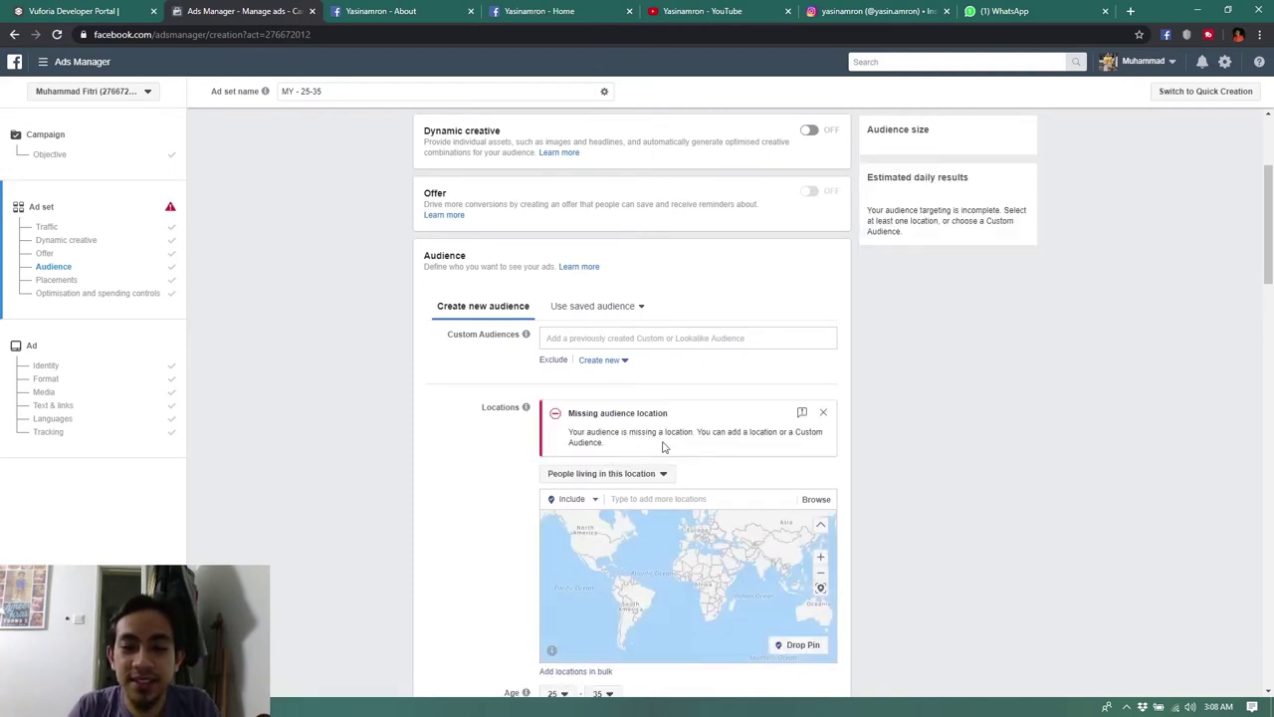
{"action": "left_click", "coordinate": [639, 498]}
{"action": "type", "text": "mala"}
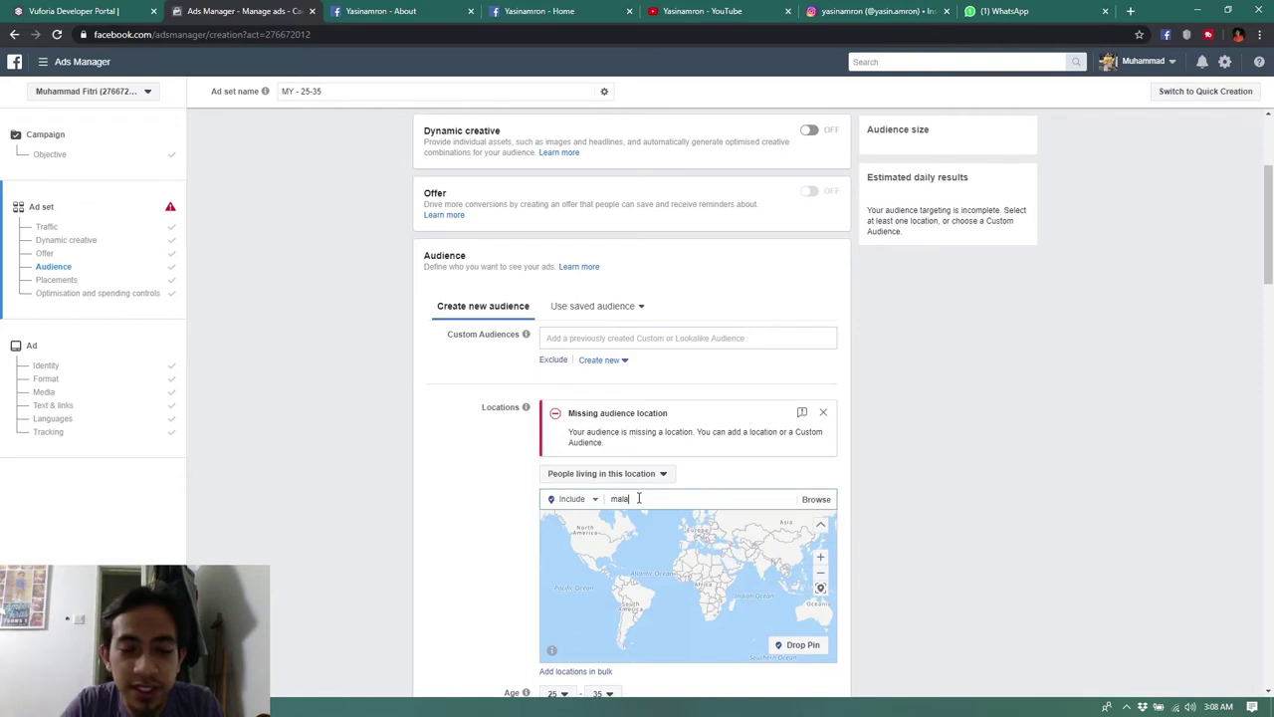
{"action": "type", "text": "ys"}
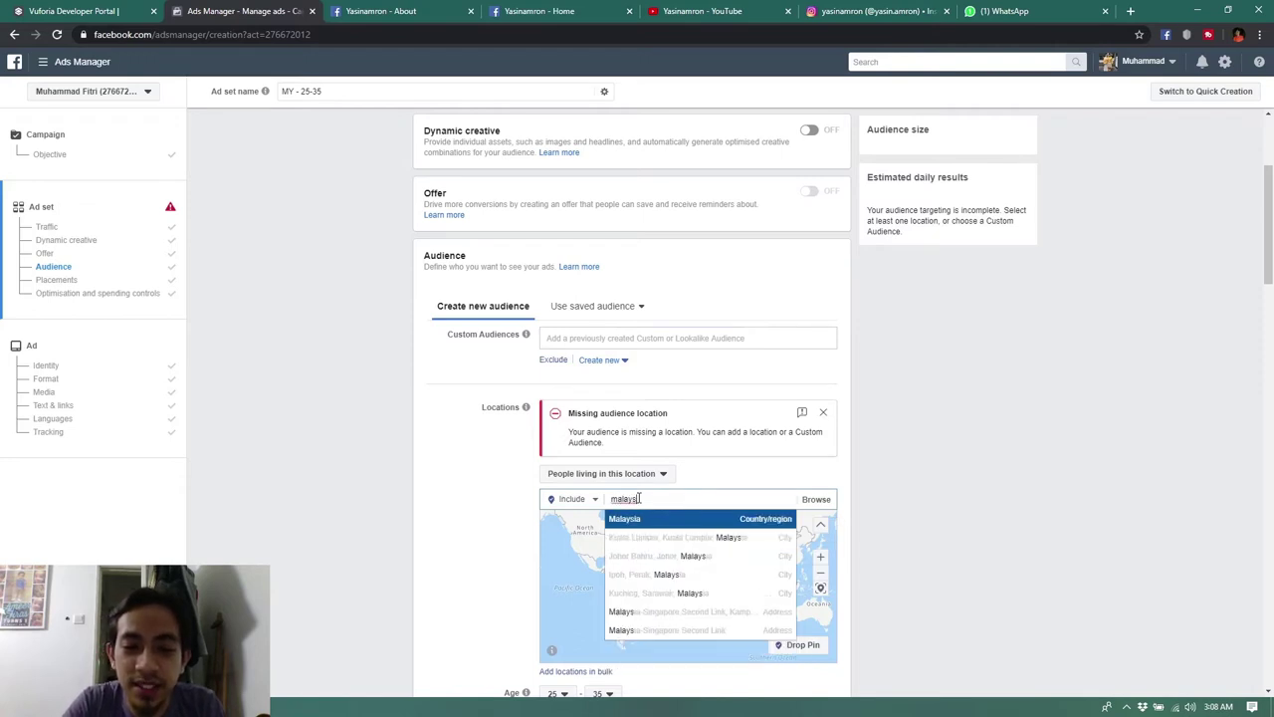
{"action": "key", "text": "Return"}
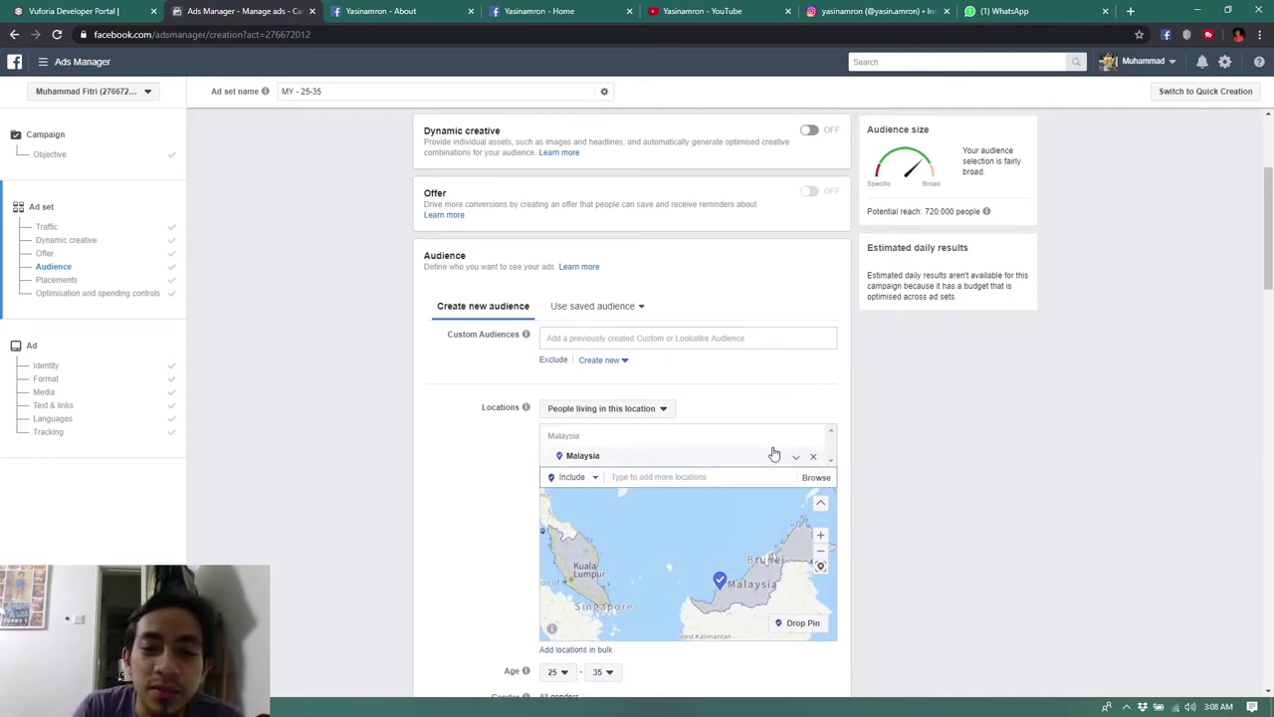
- Remove Malaysia from the audience locations and add Selangor instead
{"action": "left_click", "coordinate": [813, 456]}
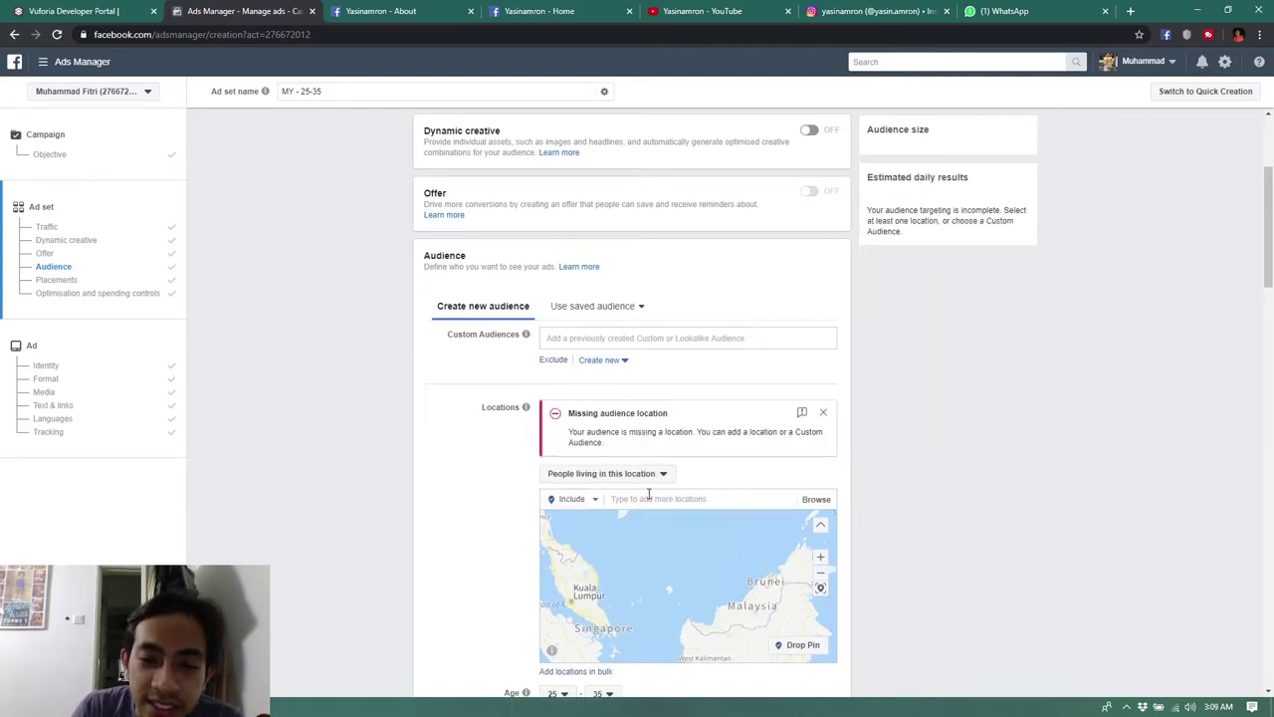
{"action": "left_click", "coordinate": [648, 495]}
{"action": "type", "text": "selangor"}
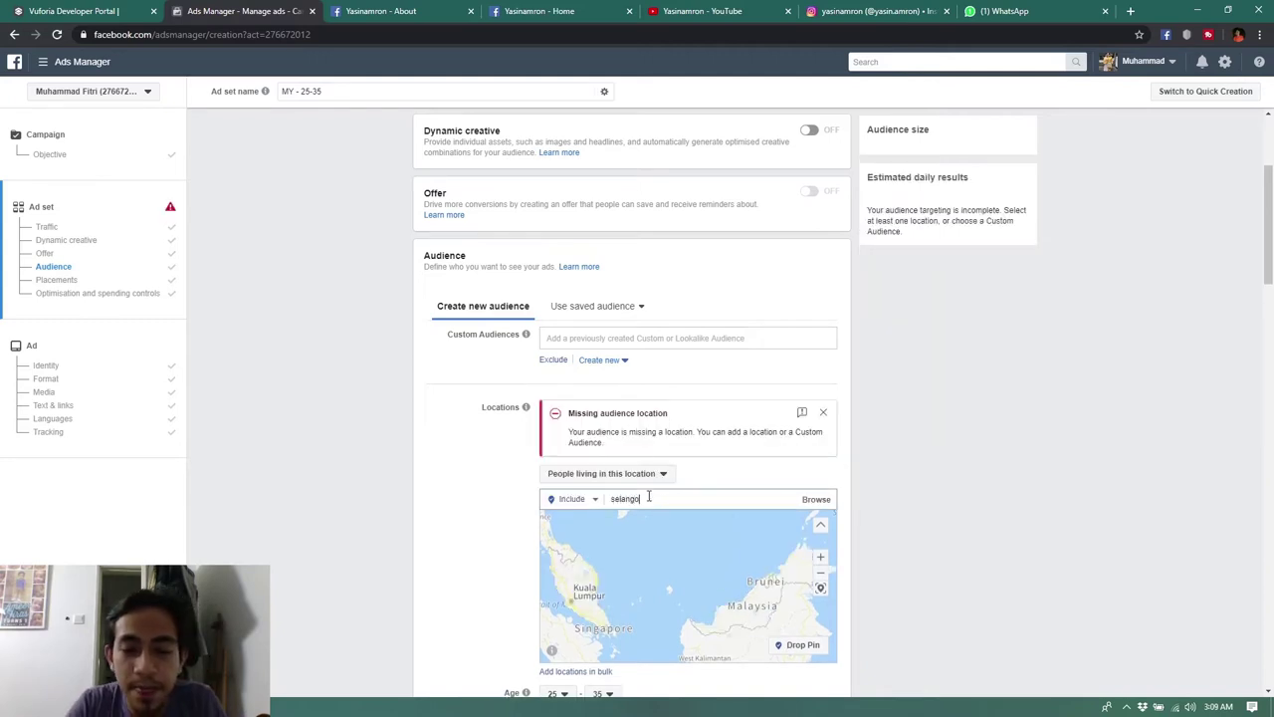
{"action": "left_click", "coordinate": [657, 518]}
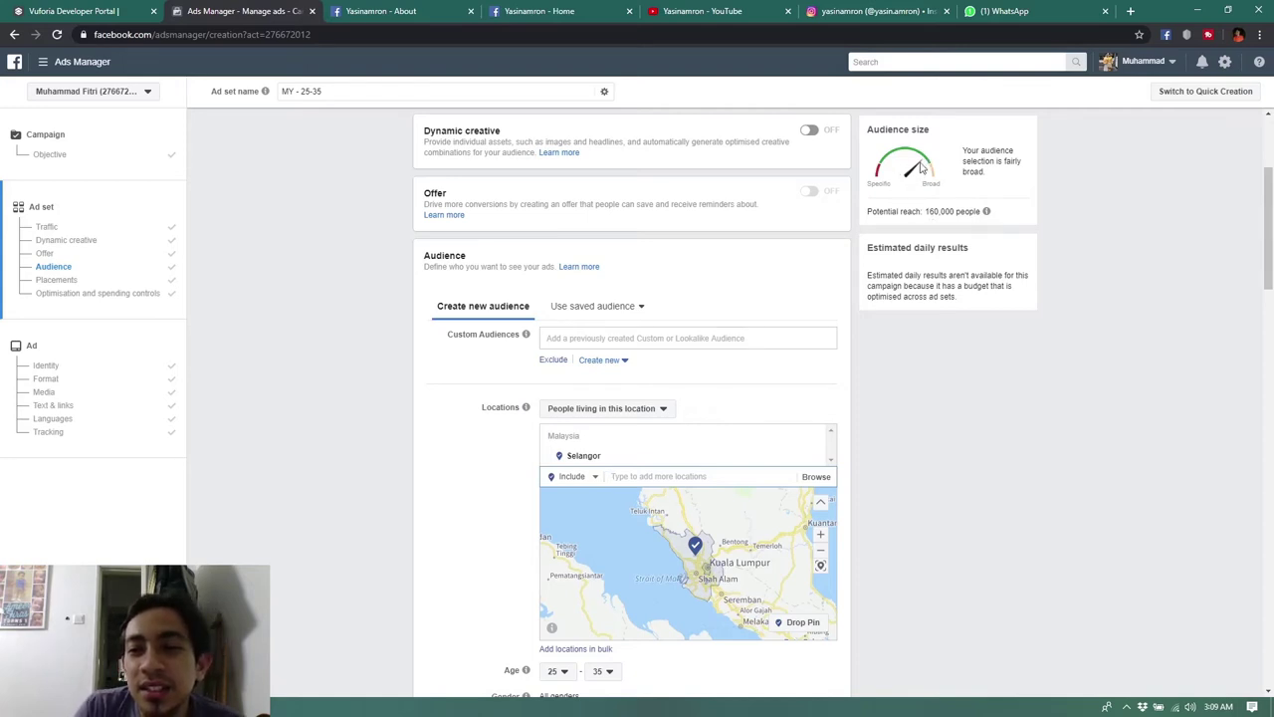
- Replace Selangor with the city of Shah Alam, Selangor, Malaysia as the audience location
{"action": "mouse_move", "coordinate": [816, 458]}
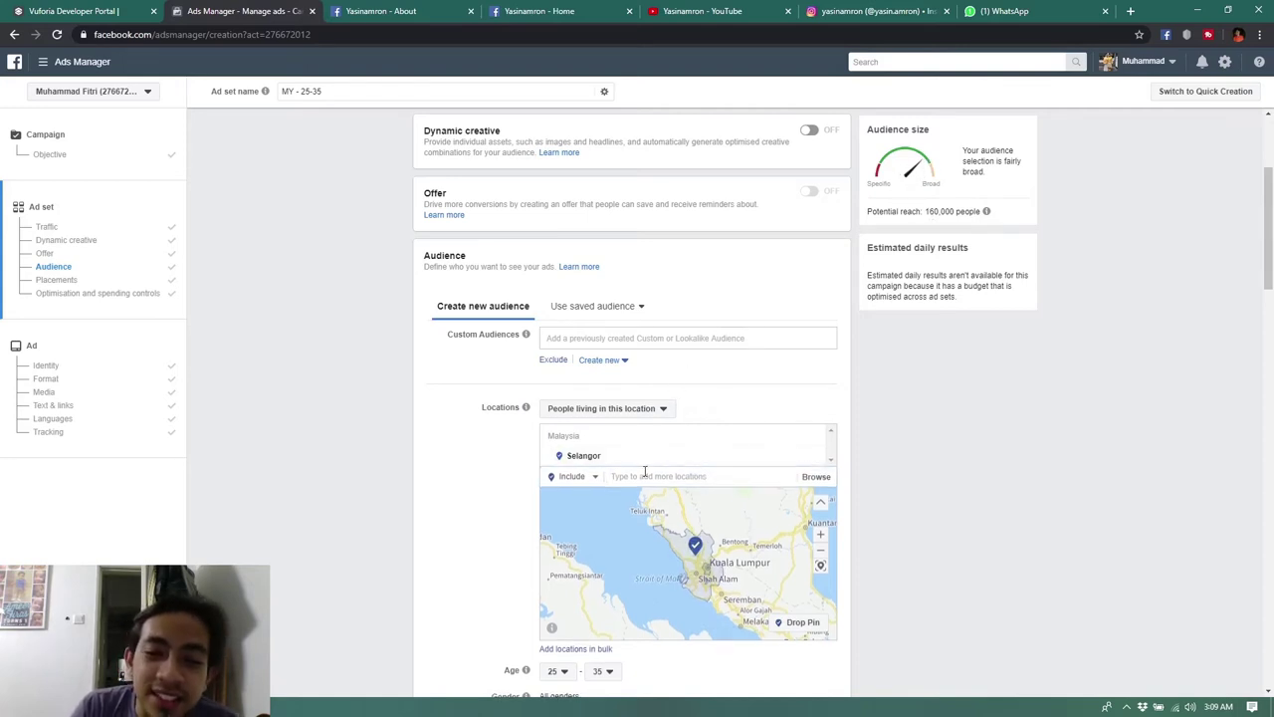
{"action": "left_click", "coordinate": [814, 459]}
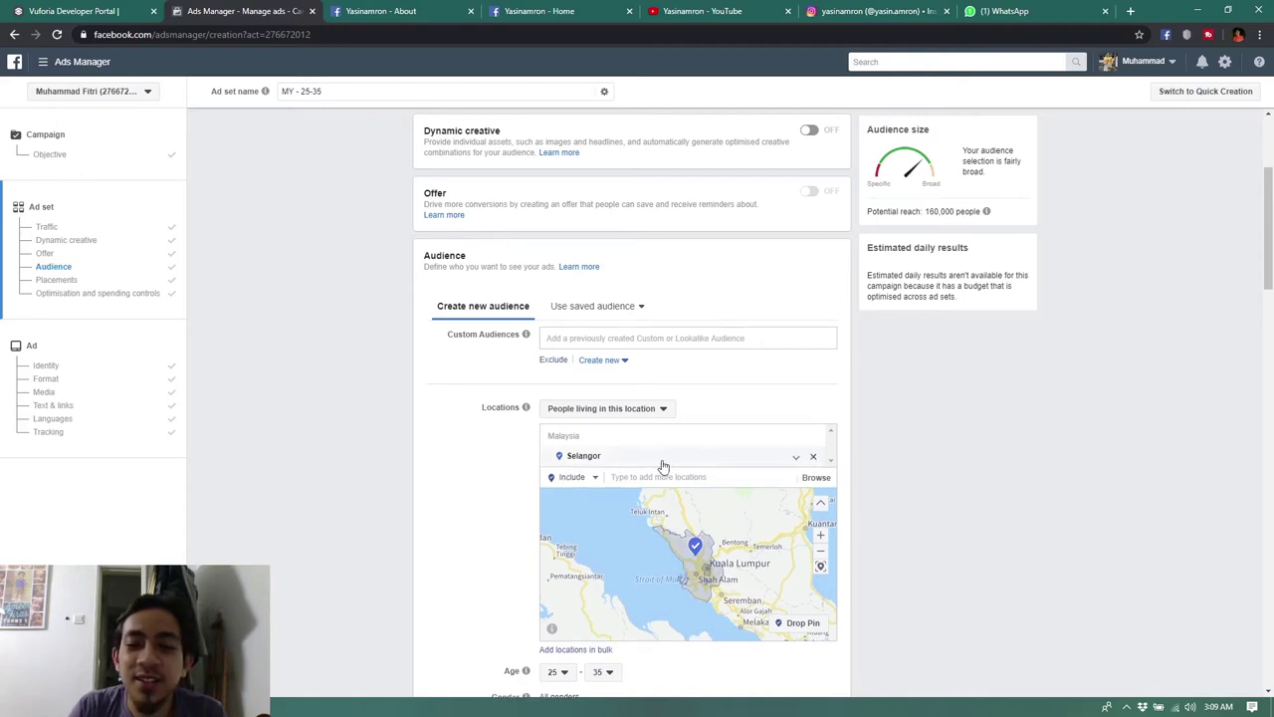
{"action": "type", "text": "shah alam"}
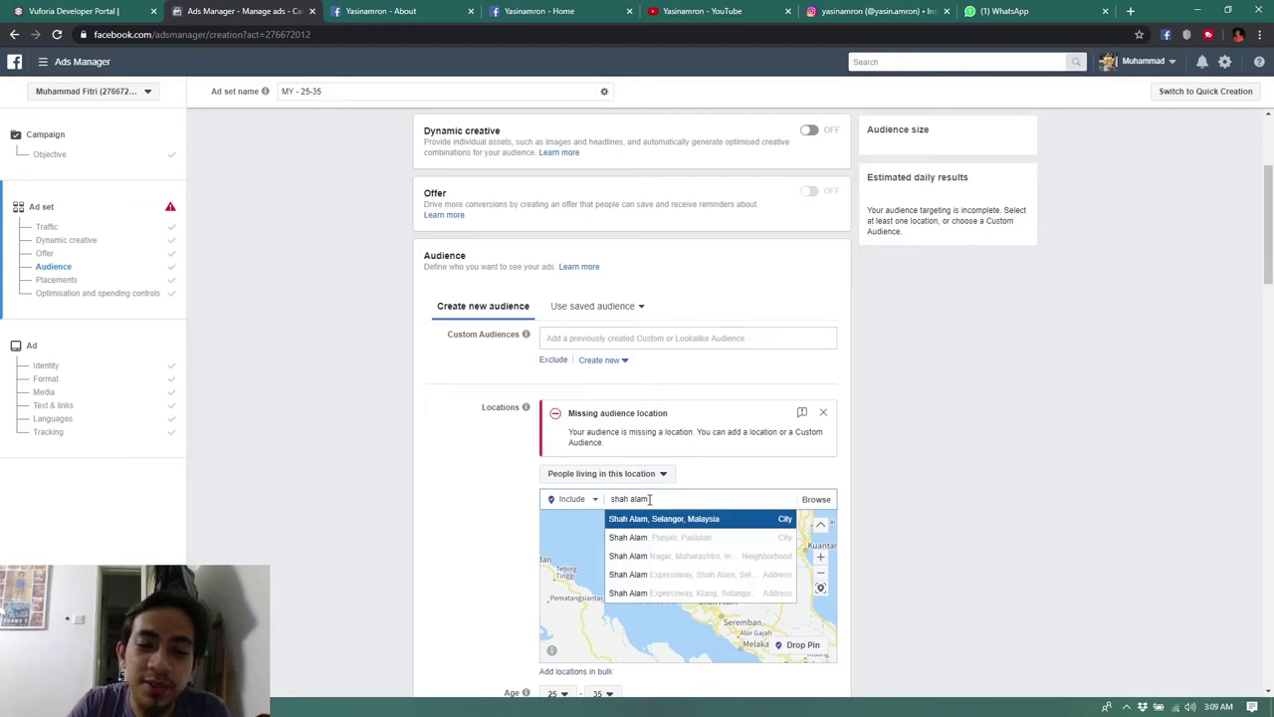
{"action": "key", "text": "Return"}
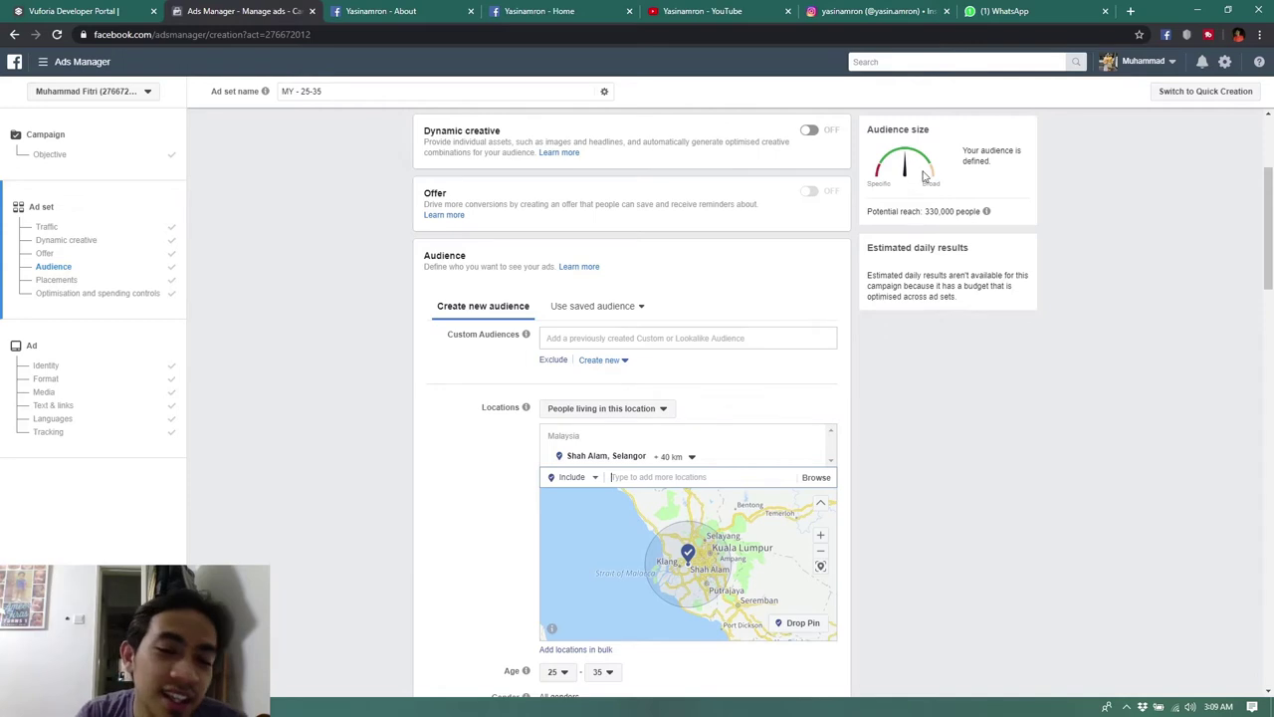
- Review the ad set's age, gender, detailed targeting and manual placement settings
{"action": "scroll", "coordinate": [918, 439], "scroll_direction": "down", "scroll_amount": 1}
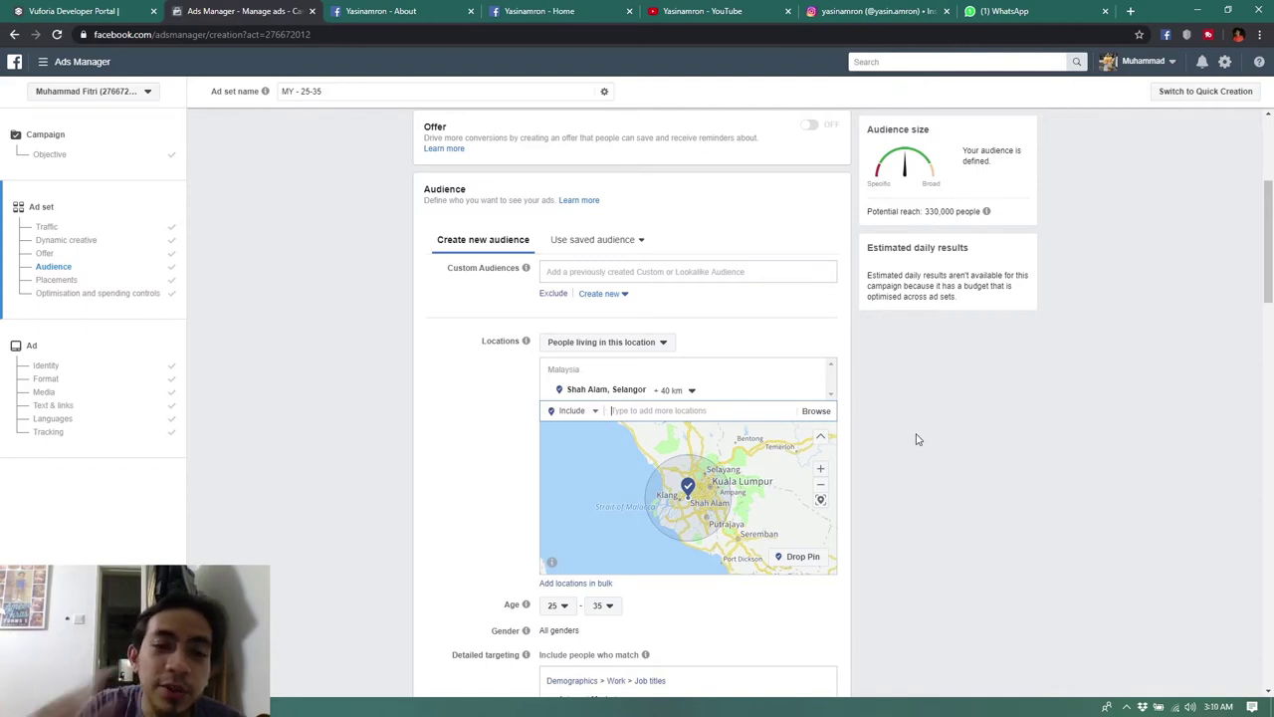
{"action": "scroll", "coordinate": [918, 439], "scroll_direction": "down", "scroll_amount": 3}
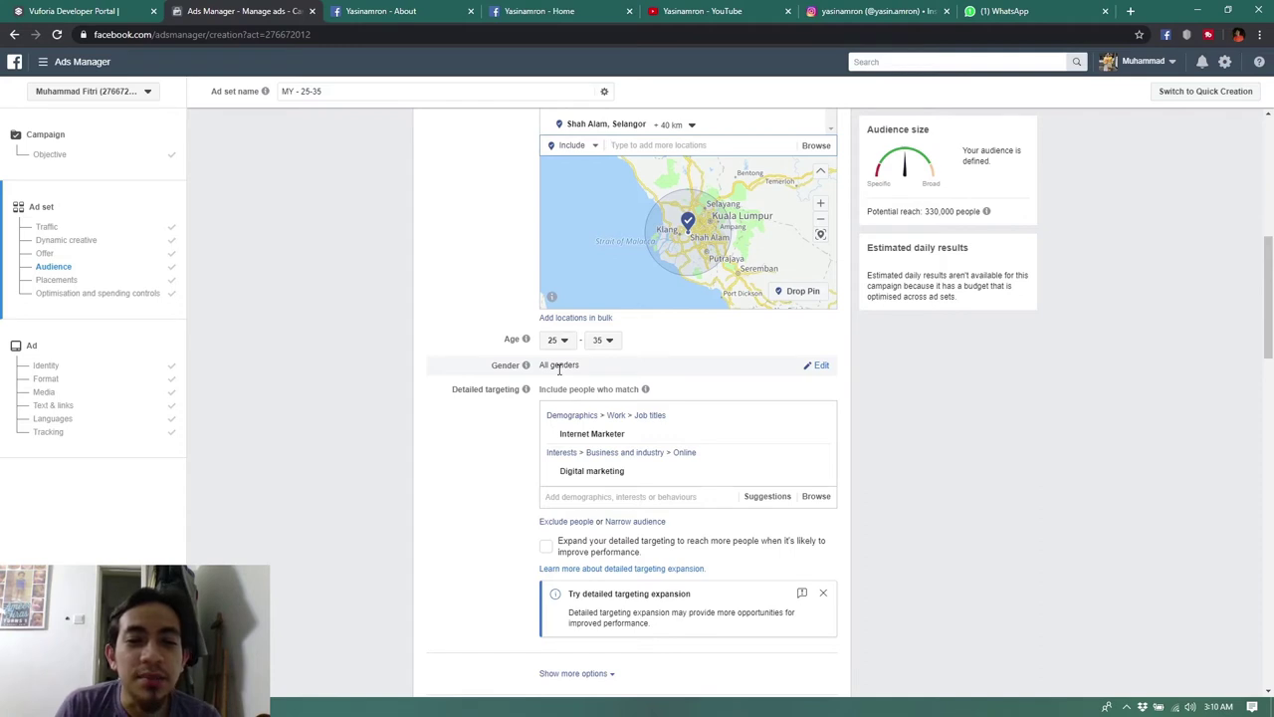
{"action": "scroll", "coordinate": [609, 410], "scroll_direction": "down", "scroll_amount": 1}
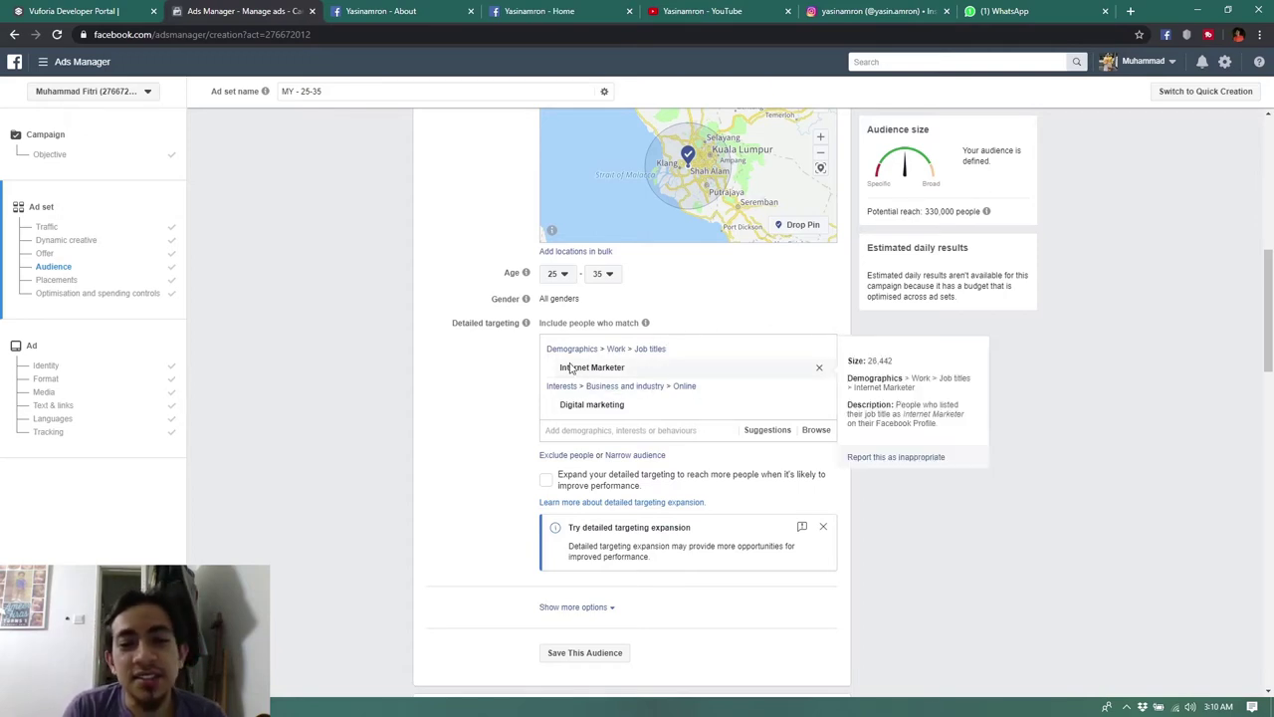
{"action": "mouse_move", "coordinate": [586, 376]}
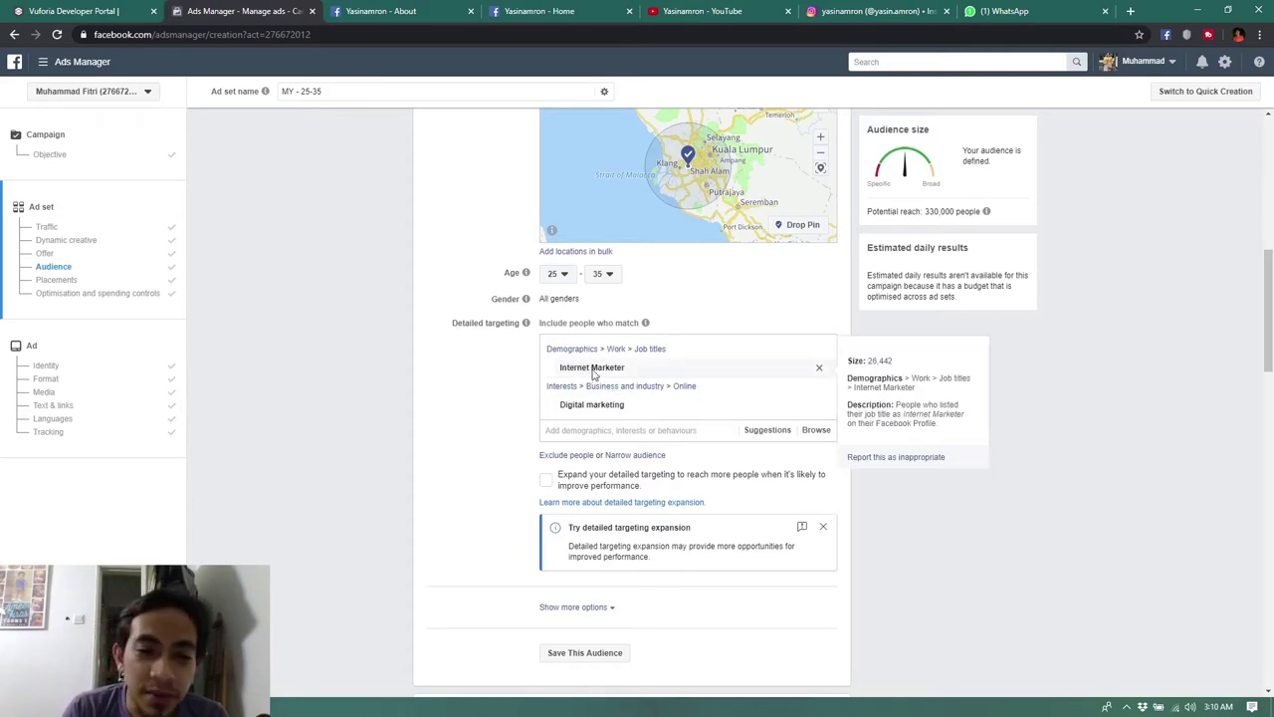
{"action": "mouse_move", "coordinate": [574, 410]}
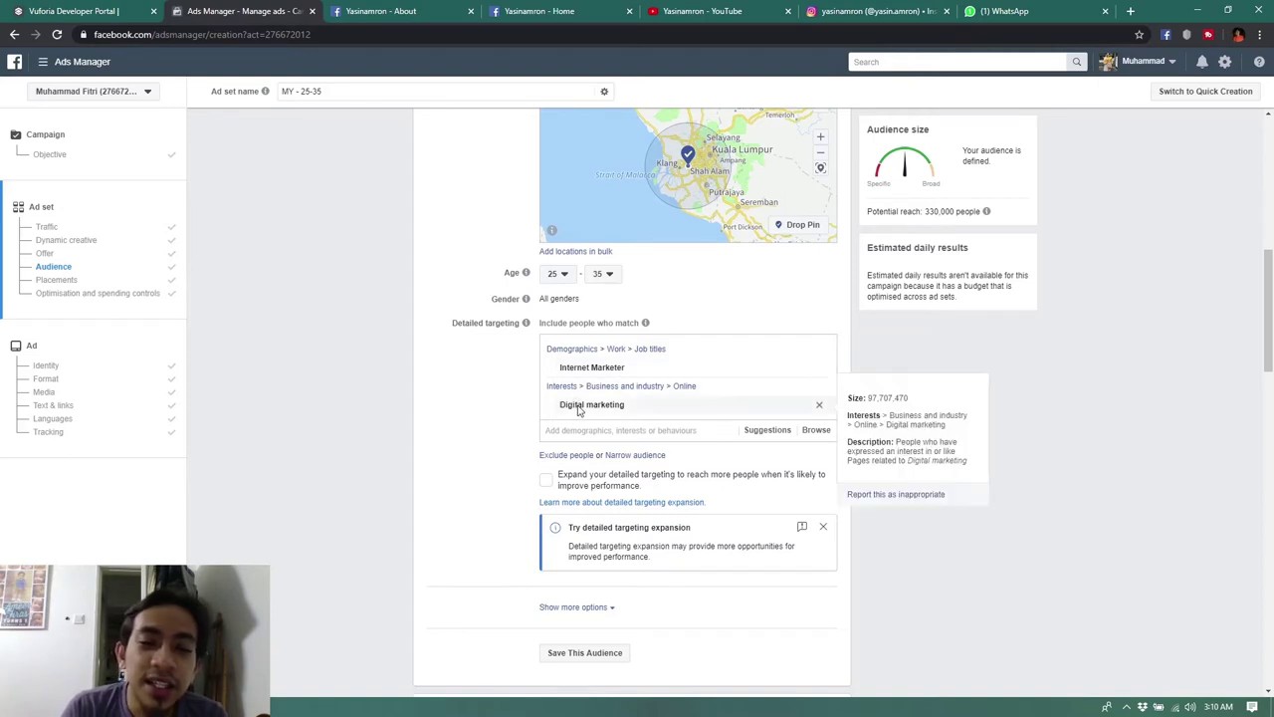
{"action": "mouse_move", "coordinate": [647, 373]}
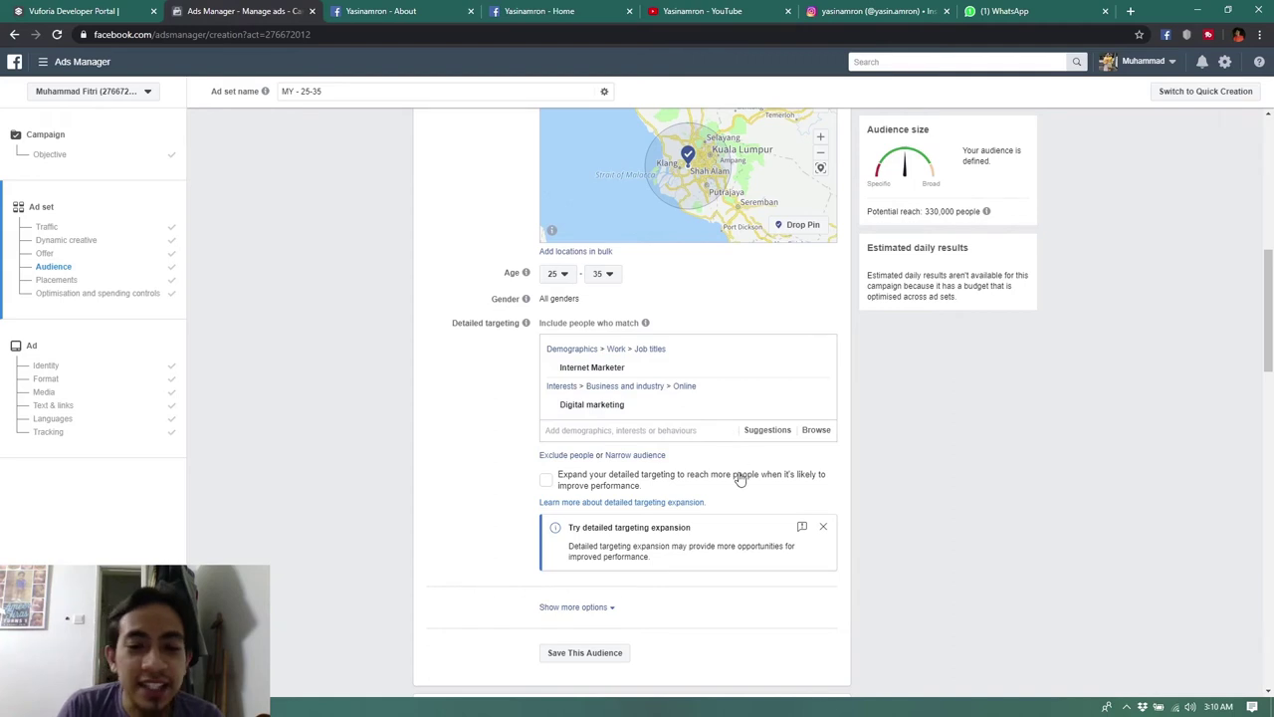
{"action": "scroll", "coordinate": [740, 475], "scroll_direction": "down", "scroll_amount": 1}
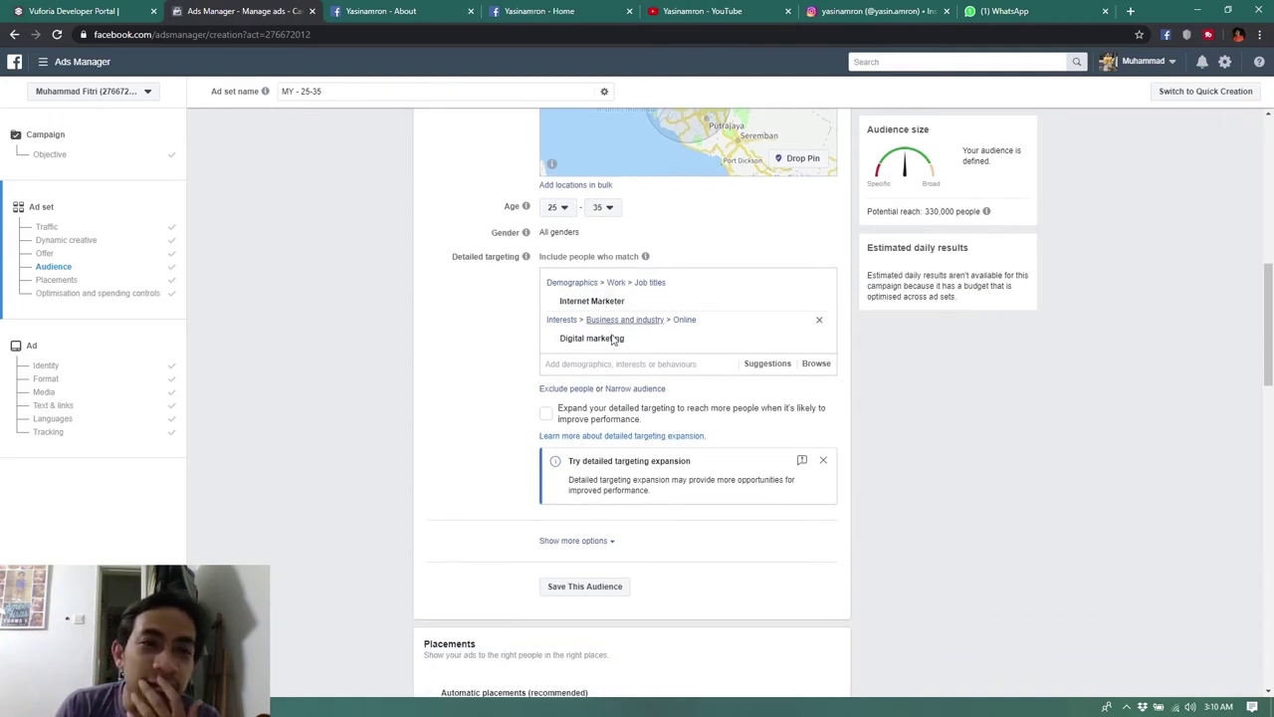
{"action": "scroll", "coordinate": [657, 360], "scroll_direction": "down", "scroll_amount": 3}
{"action": "scroll", "coordinate": [662, 369], "scroll_direction": "down", "scroll_amount": 2}
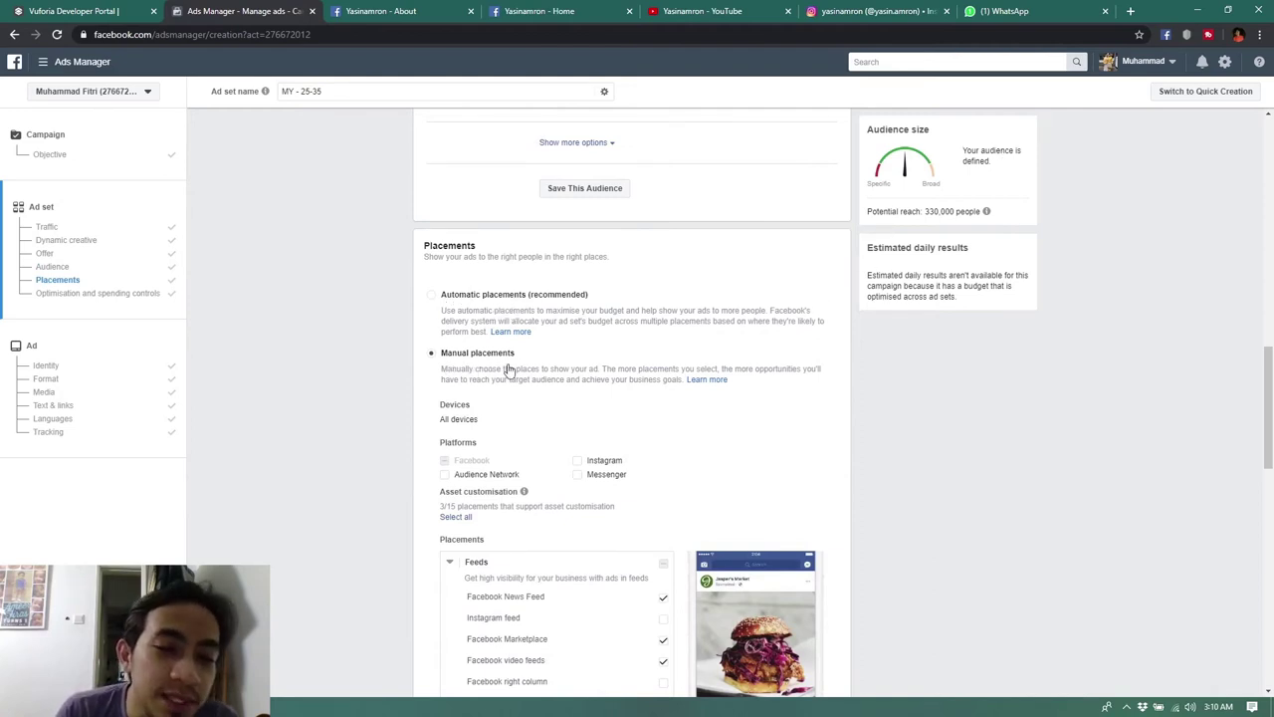
{"action": "scroll", "coordinate": [507, 368], "scroll_direction": "down", "scroll_amount": 2}
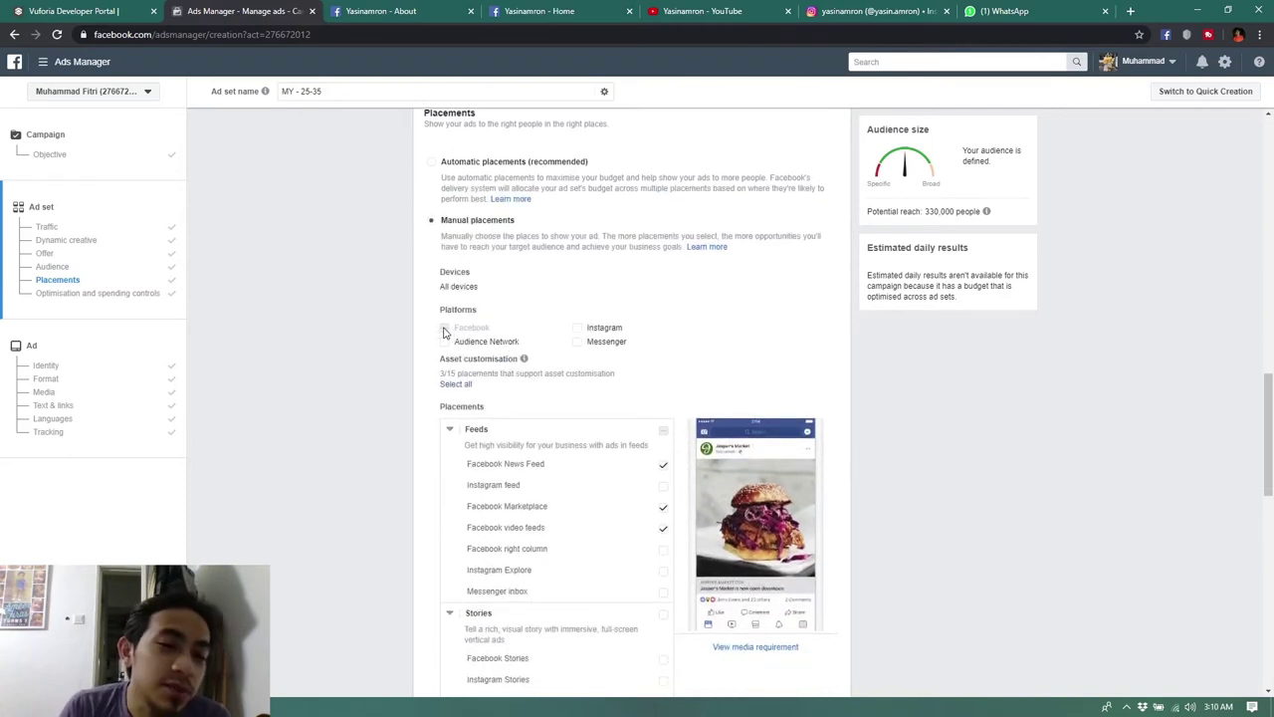
- Check the Traffic campaign's budget settings and return to the ad set
{"action": "left_click", "coordinate": [67, 157]}
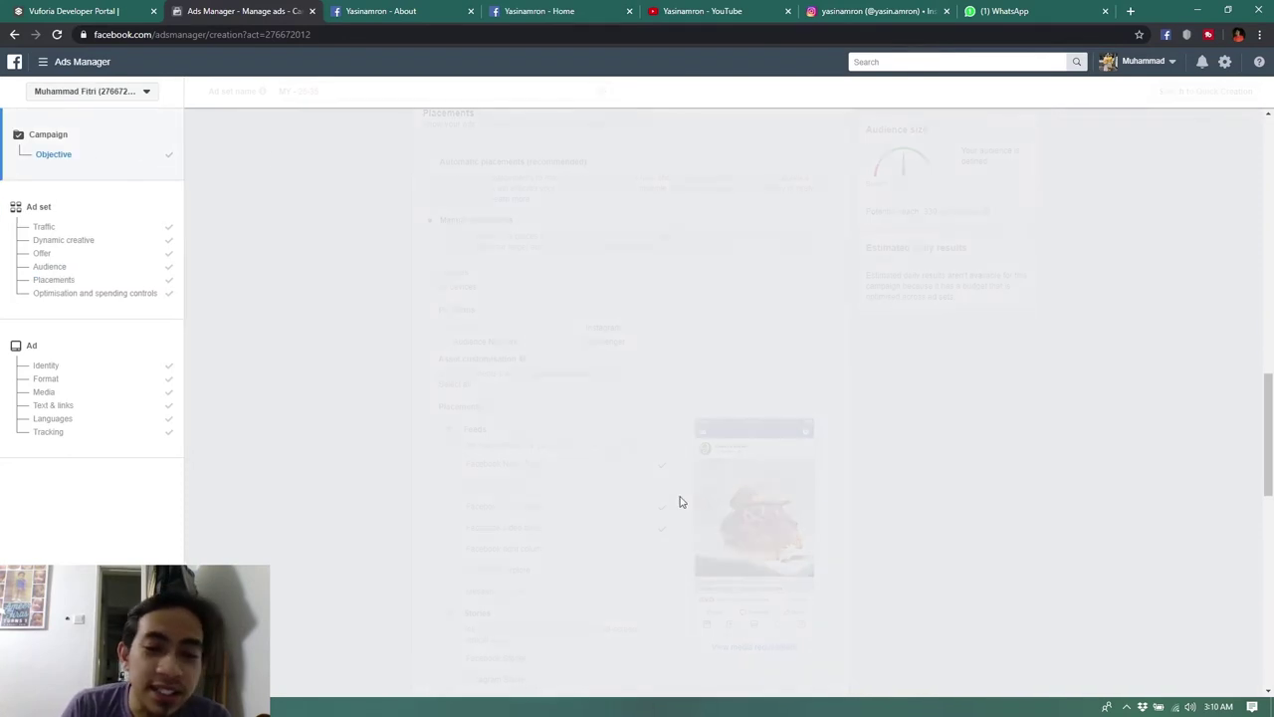
{"action": "scroll", "coordinate": [776, 543], "scroll_direction": "down", "scroll_amount": 2}
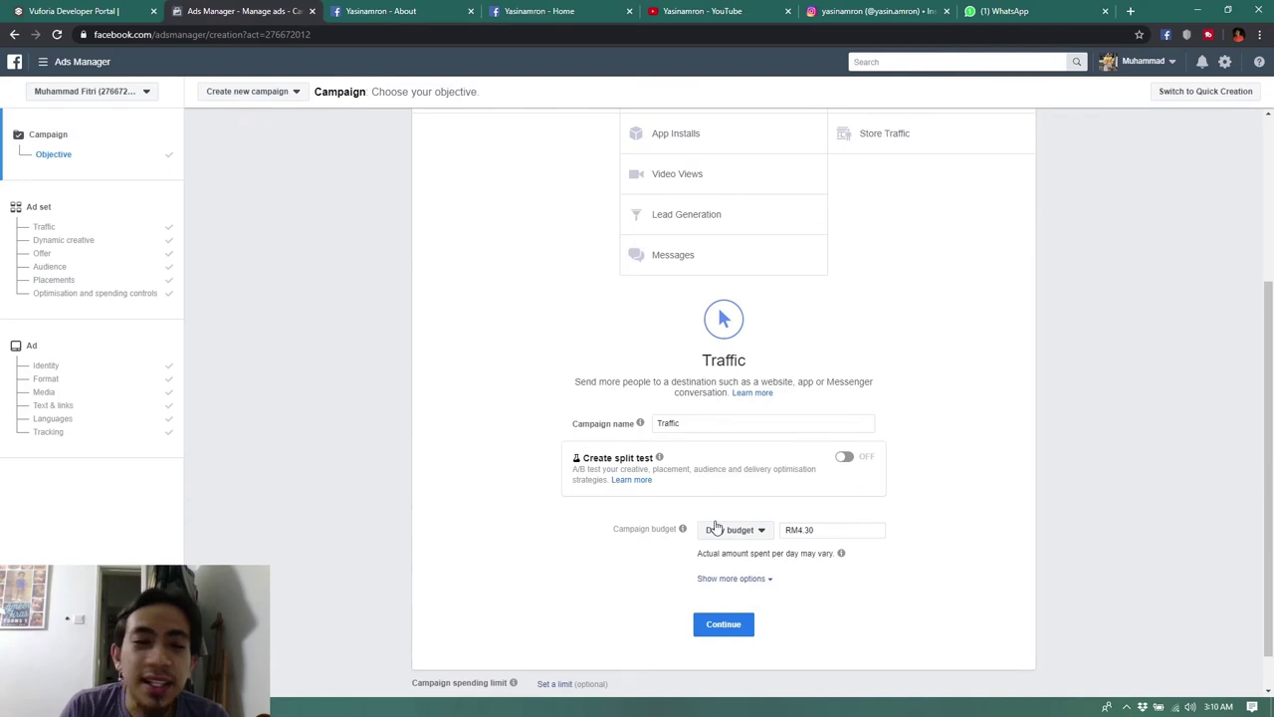
{"action": "left_click", "coordinate": [75, 240]}
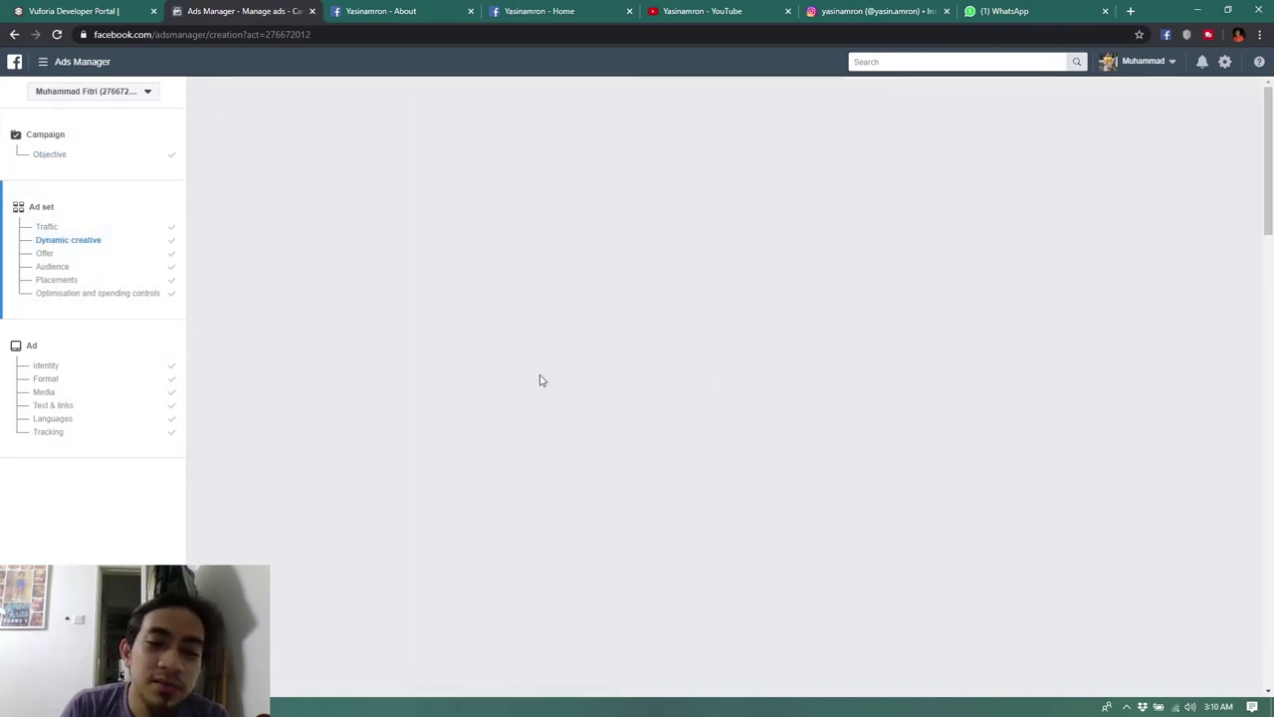
- Exclude Facebook Marketplace from the ad set's manually selected feed placements
{"action": "scroll", "coordinate": [505, 378], "scroll_direction": "down", "scroll_amount": 6}
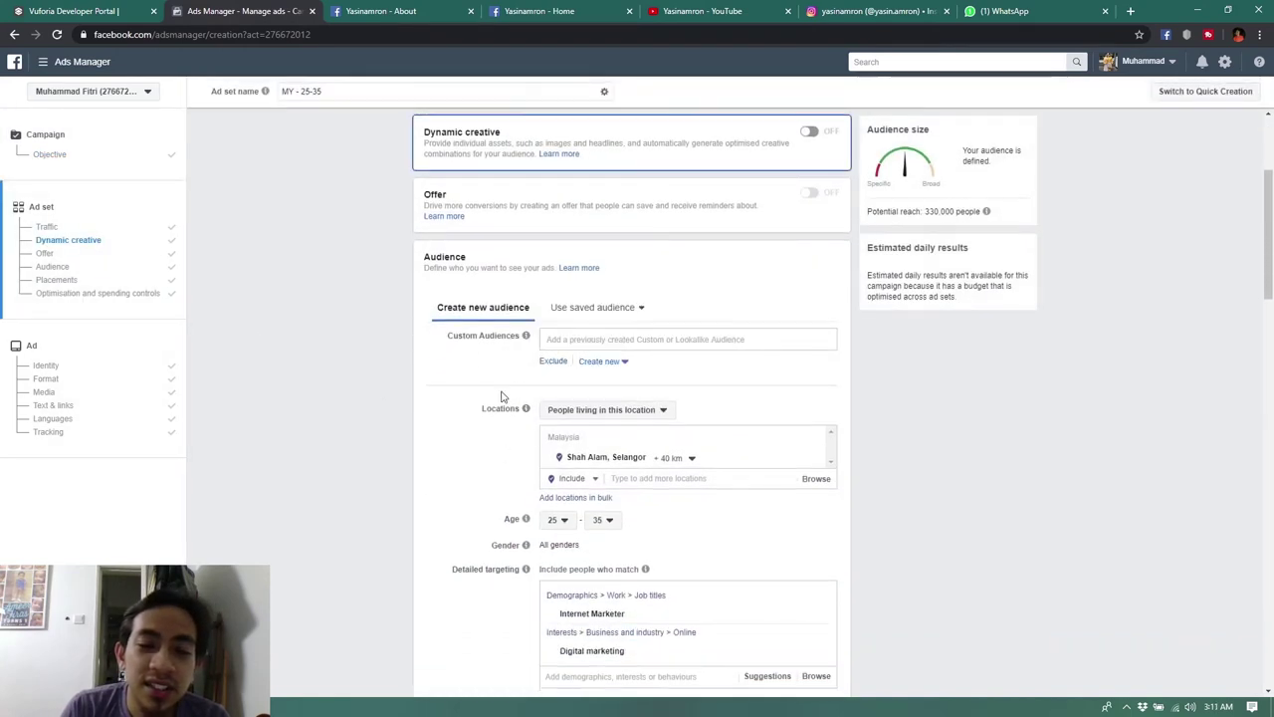
{"action": "scroll", "coordinate": [503, 453], "scroll_direction": "down", "scroll_amount": 3}
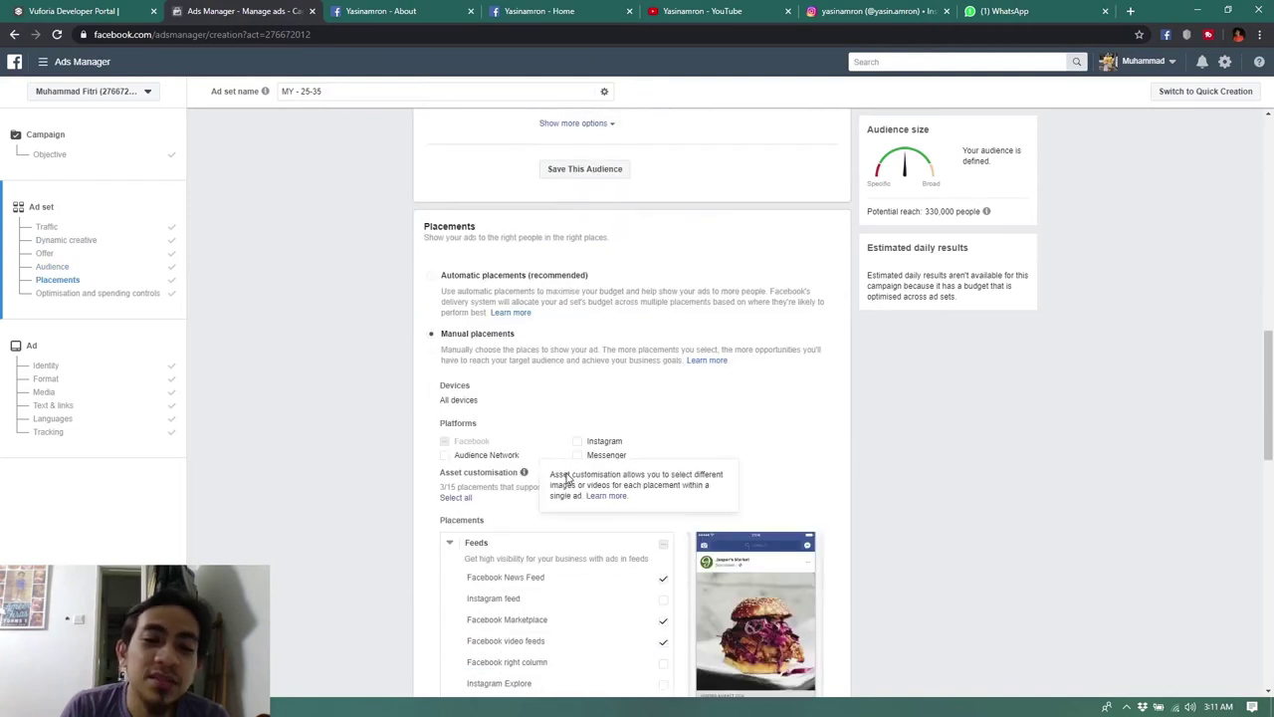
{"action": "scroll", "coordinate": [563, 475], "scroll_direction": "down", "scroll_amount": 2}
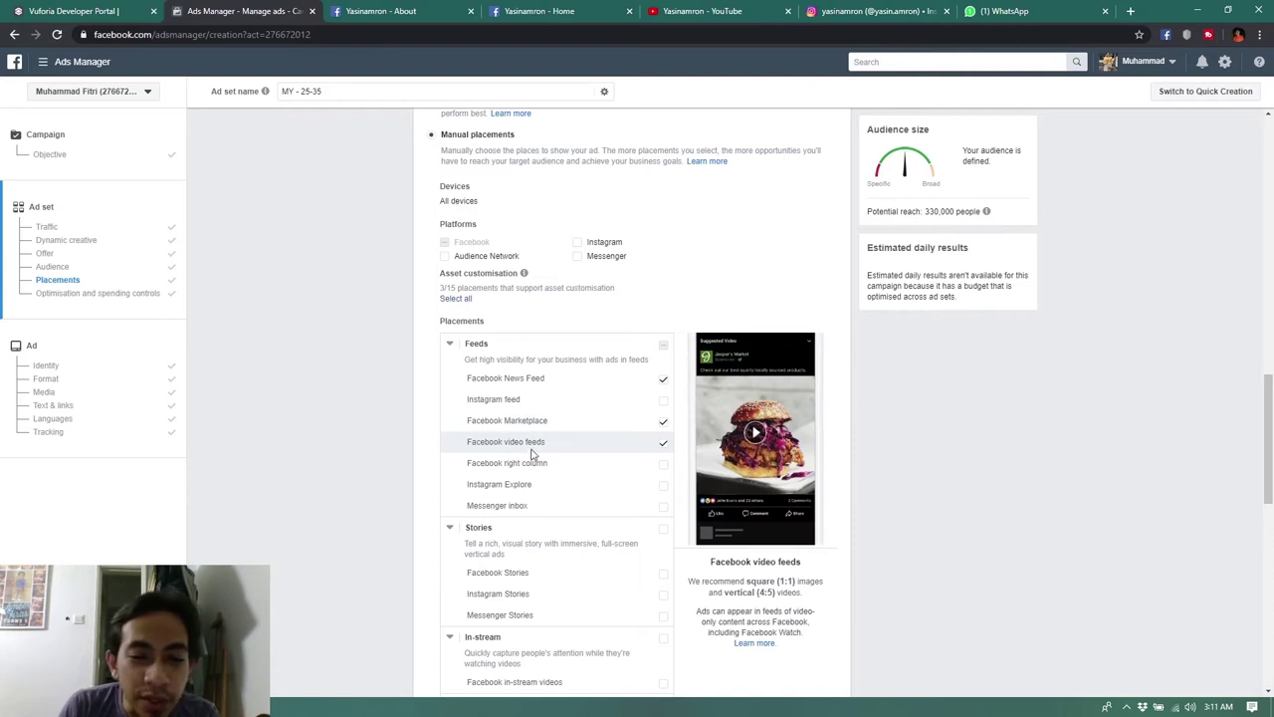
{"action": "scroll", "coordinate": [527, 458], "scroll_direction": "down", "scroll_amount": 1}
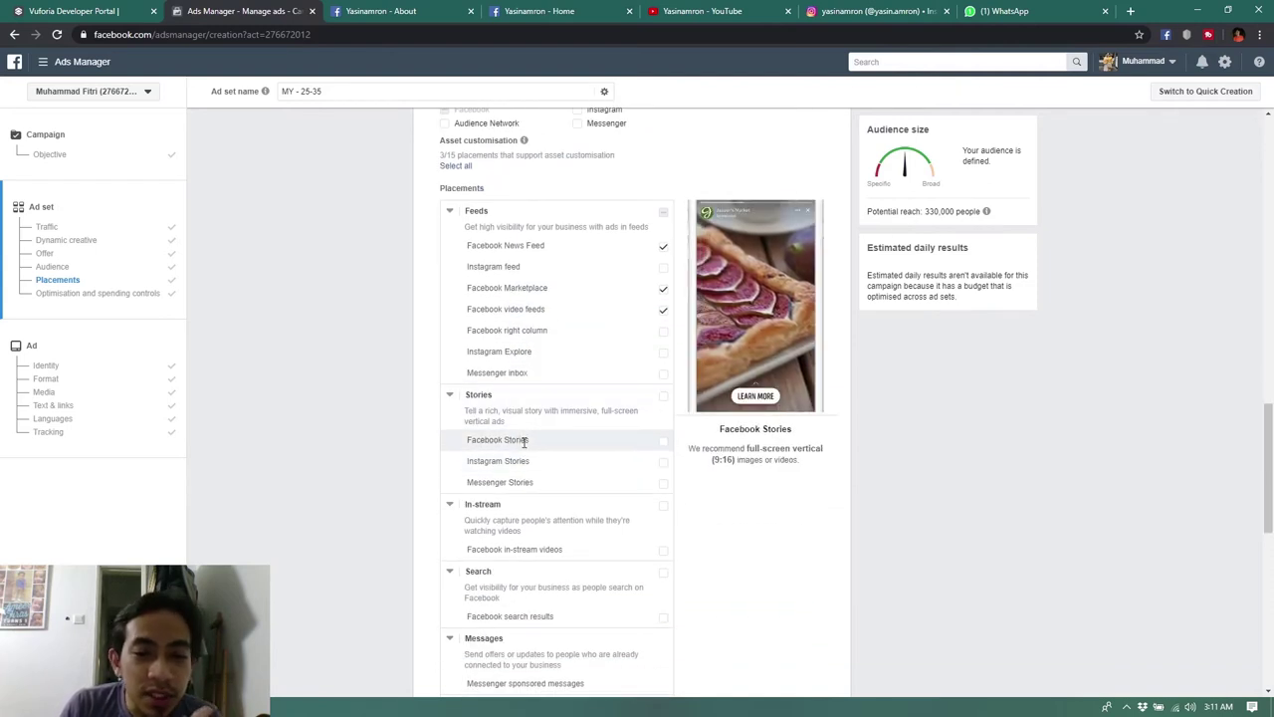
{"action": "scroll", "coordinate": [524, 440], "scroll_direction": "down", "scroll_amount": 1}
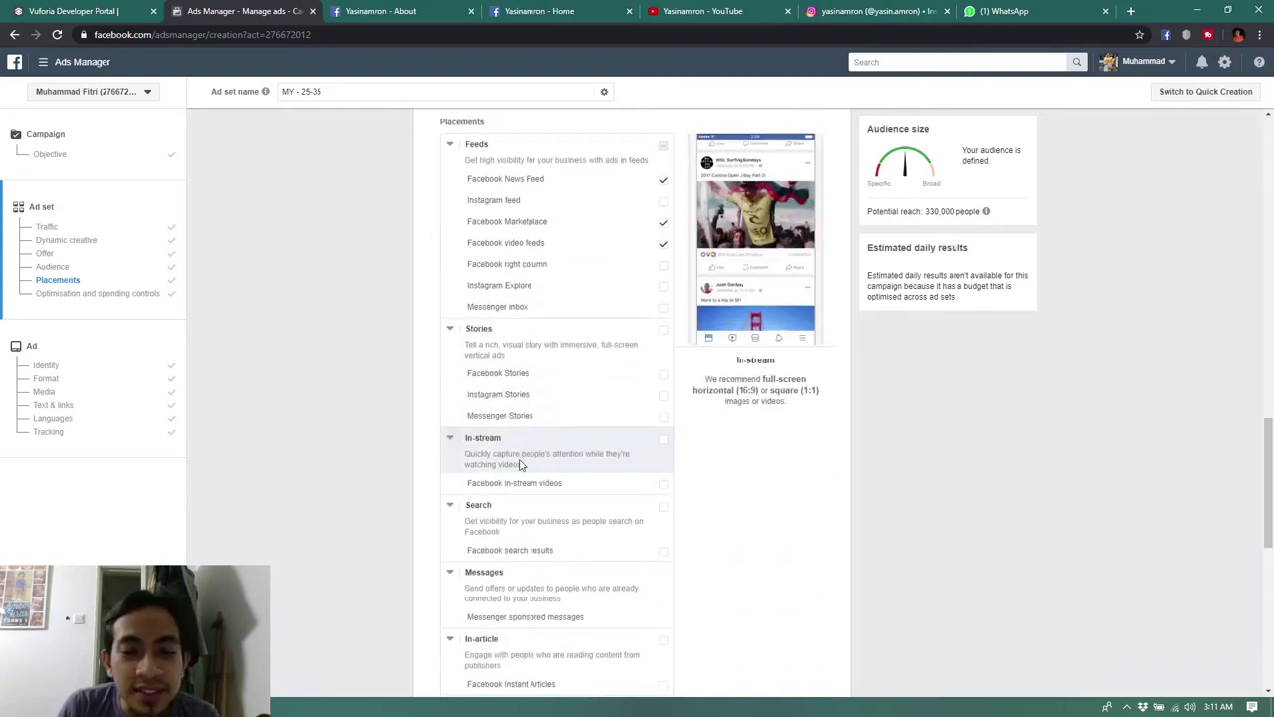
{"action": "scroll", "coordinate": [515, 482], "scroll_direction": "down", "scroll_amount": 1}
{"action": "scroll", "coordinate": [545, 483], "scroll_direction": "up", "scroll_amount": 2}
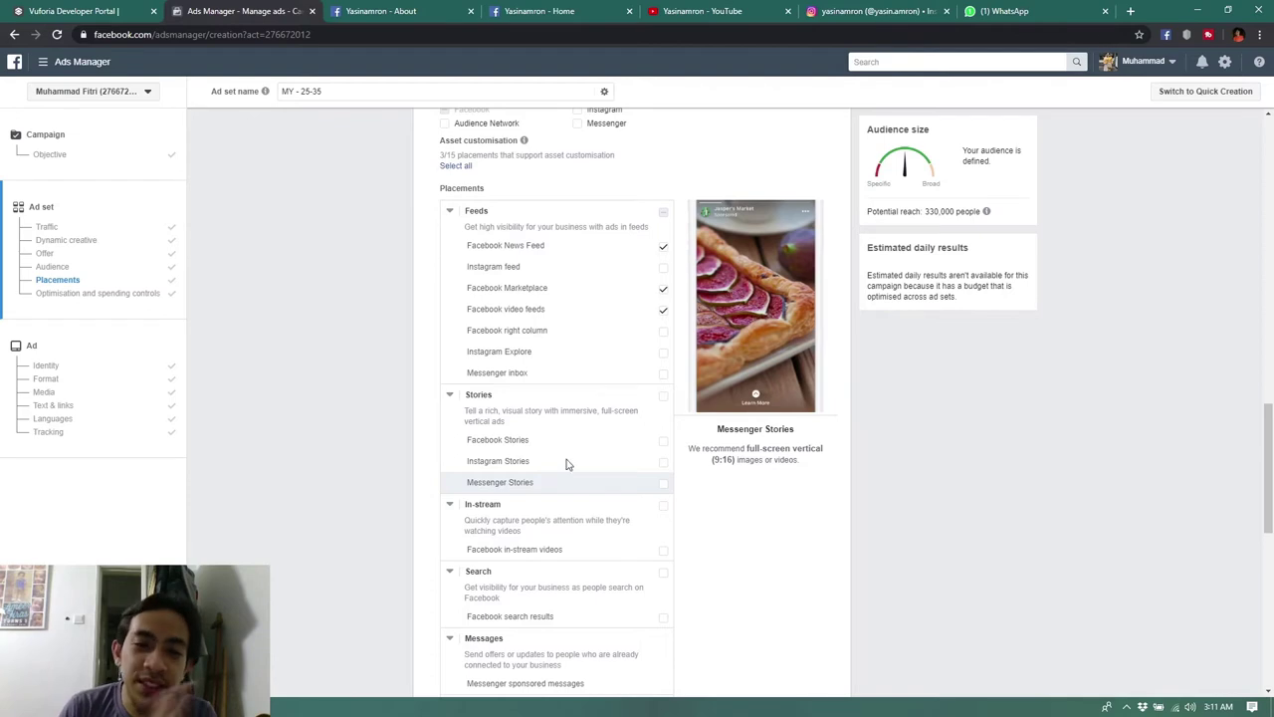
{"action": "scroll", "coordinate": [598, 386], "scroll_direction": "up", "scroll_amount": 1}
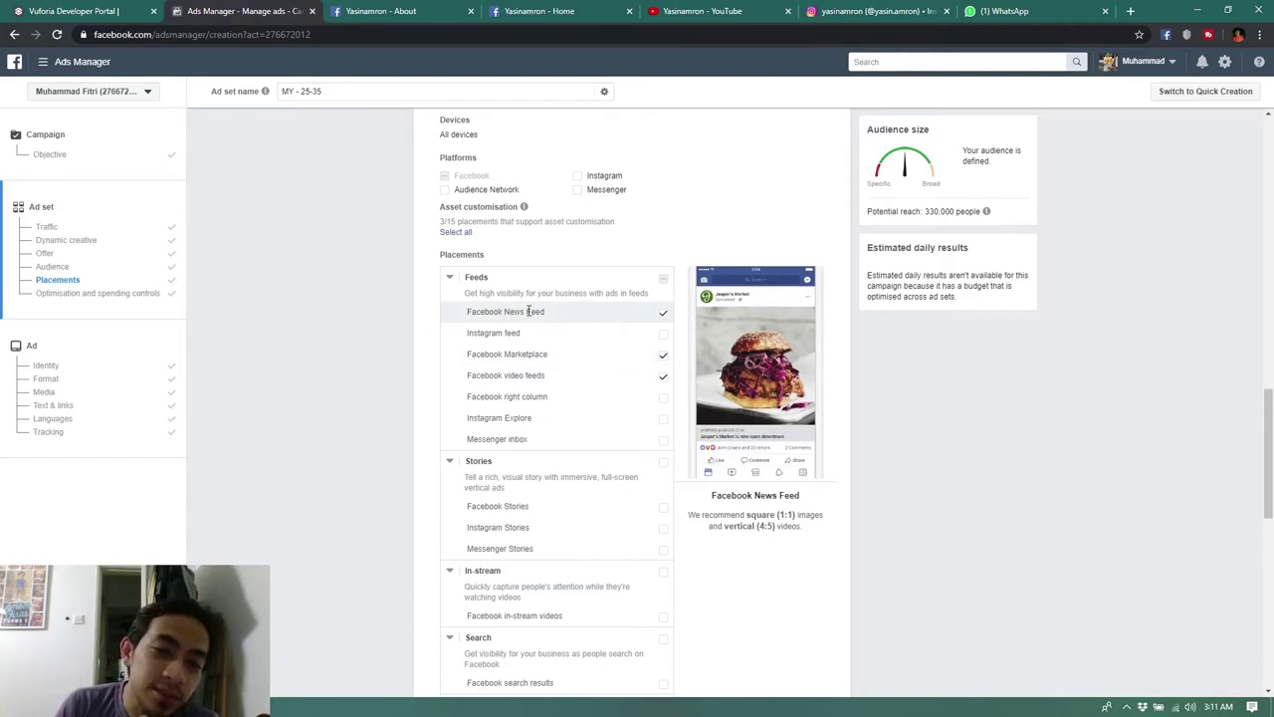
{"action": "left_click", "coordinate": [663, 358]}
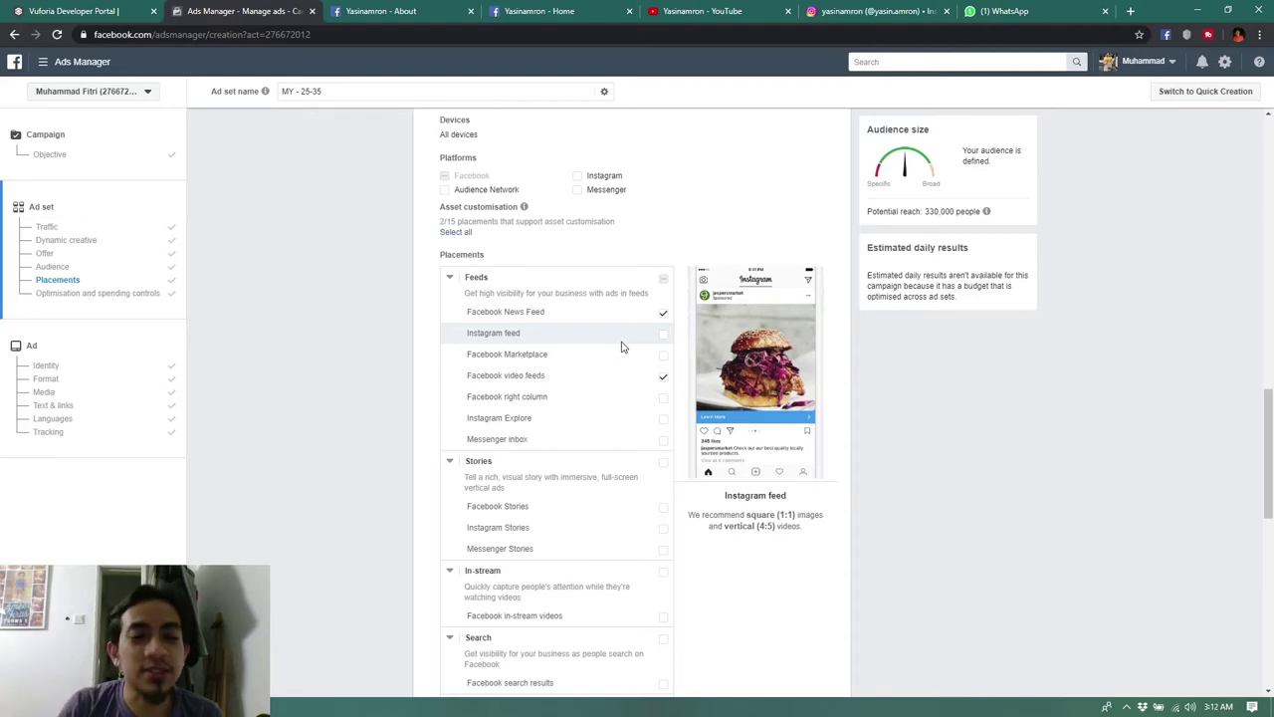
- Choose Landing page views as the ad set's optimisation for ad delivery
{"action": "scroll", "coordinate": [621, 348], "scroll_direction": "down", "scroll_amount": 1}
{"action": "scroll", "coordinate": [621, 348], "scroll_direction": "down", "scroll_amount": 10}
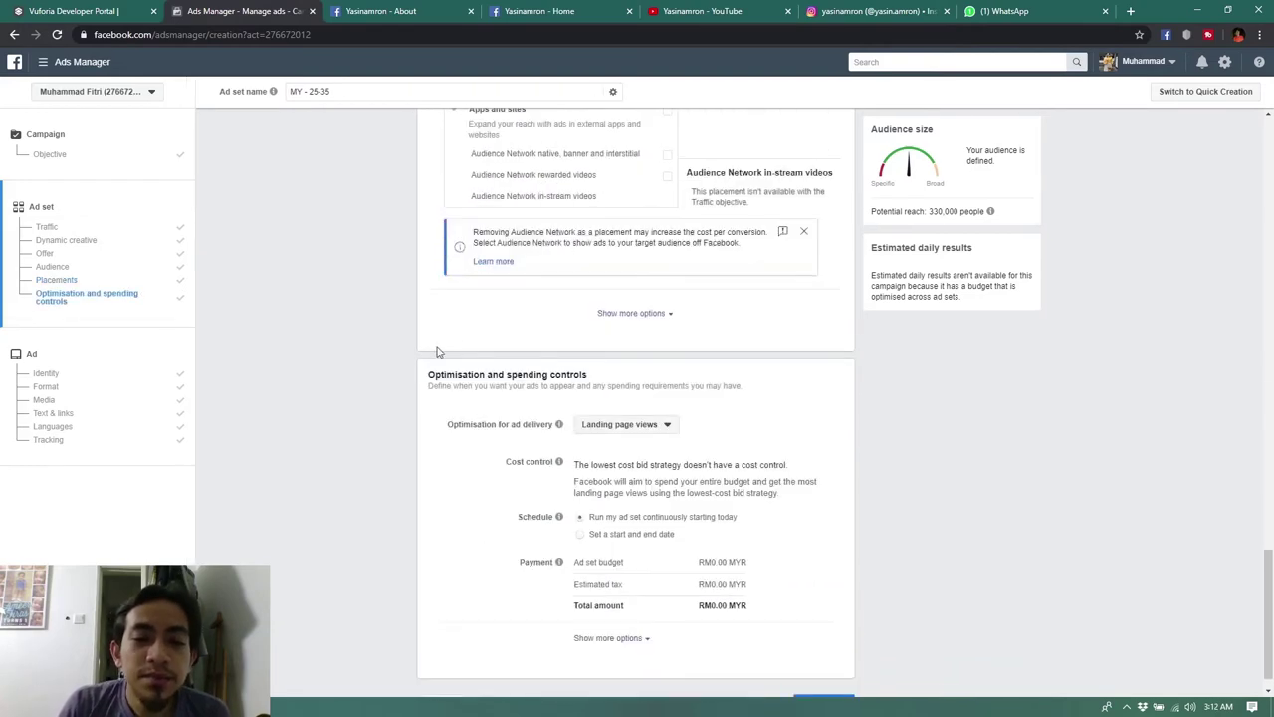
{"action": "scroll", "coordinate": [649, 396], "scroll_direction": "down", "scroll_amount": 1}
{"action": "left_click", "coordinate": [649, 395]}
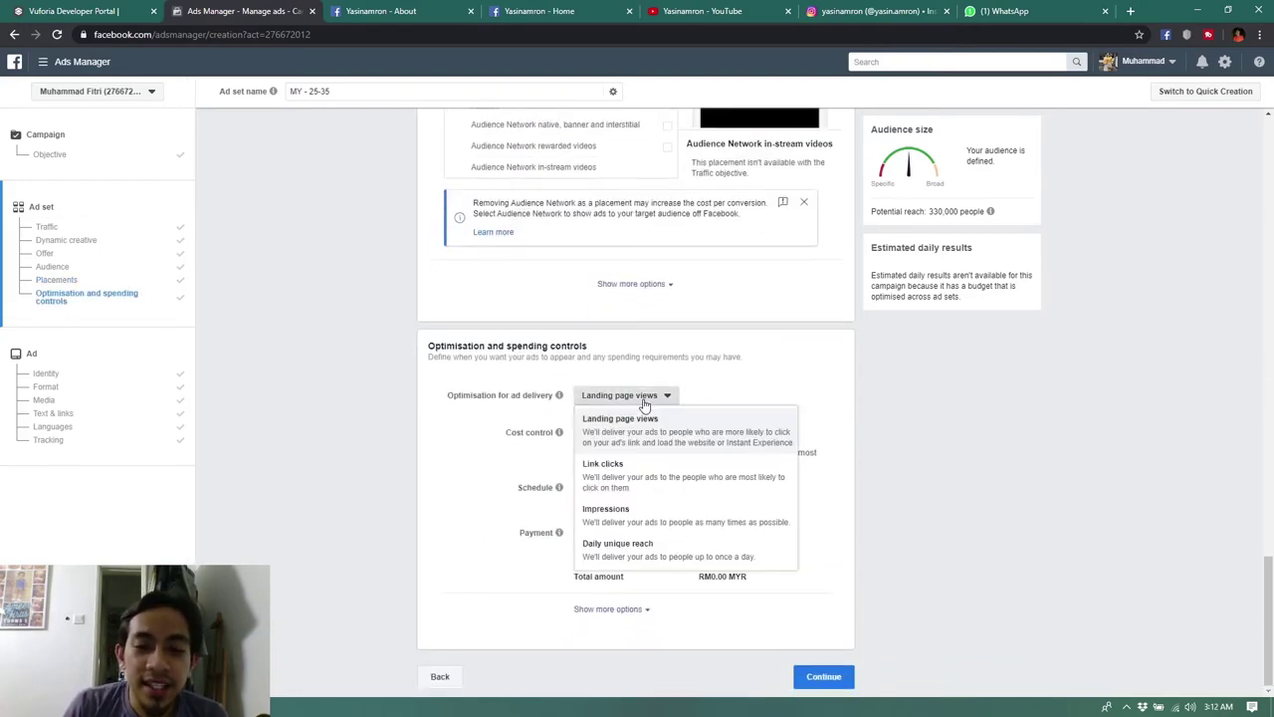
{"action": "left_click", "coordinate": [703, 438]}
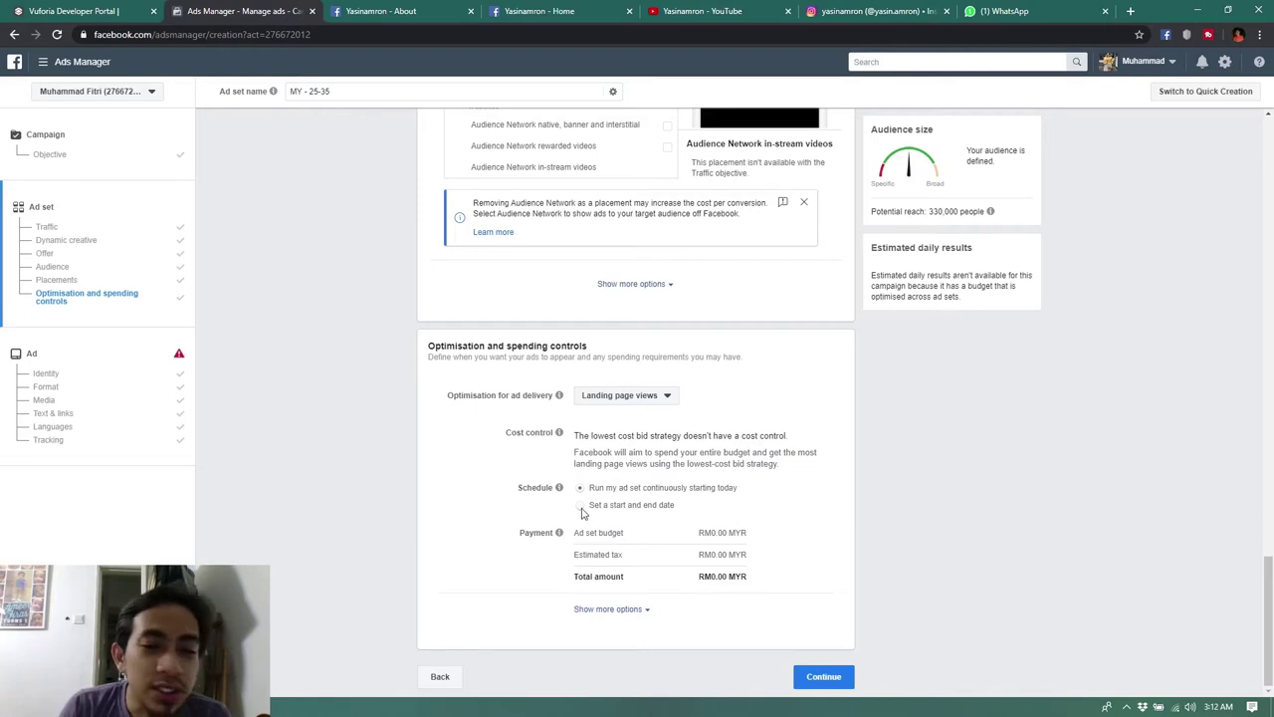
- Try scheduling the ad set with a start and end date, and check the campaign's budget type options
{"action": "left_click", "coordinate": [580, 506]}
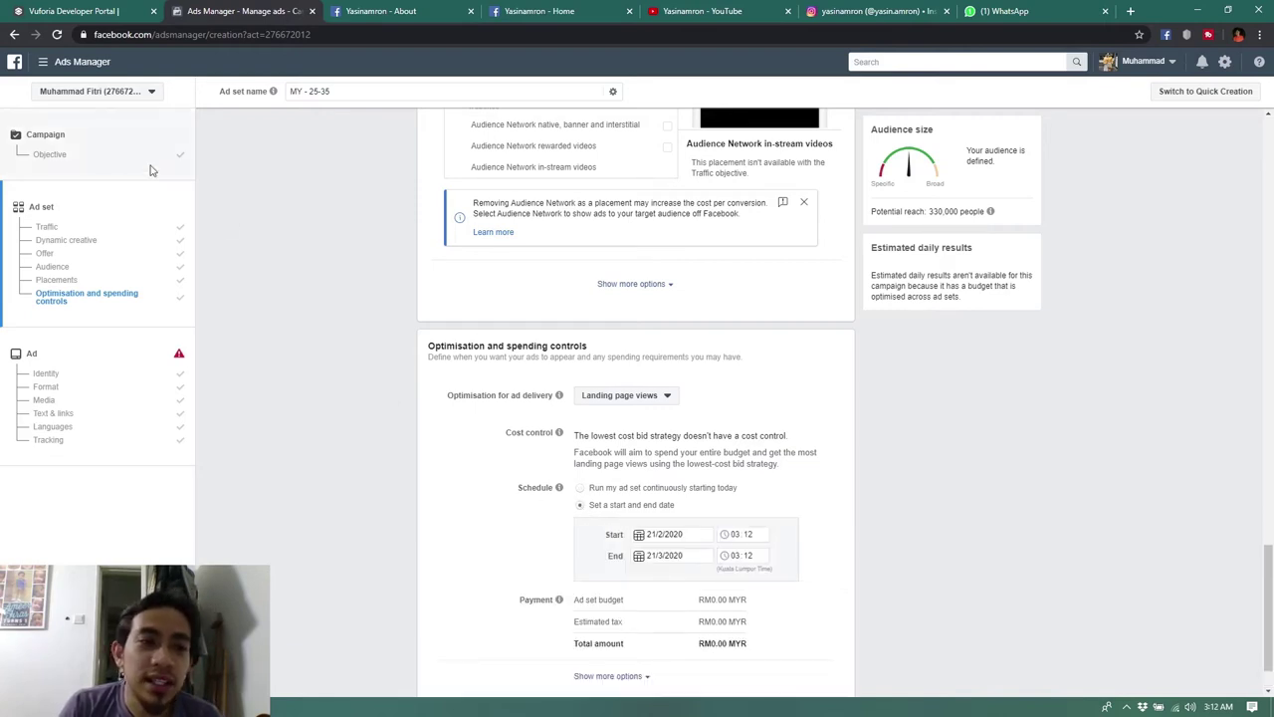
{"action": "left_click", "coordinate": [112, 151]}
{"action": "scroll", "coordinate": [724, 559], "scroll_direction": "down", "scroll_amount": 1}
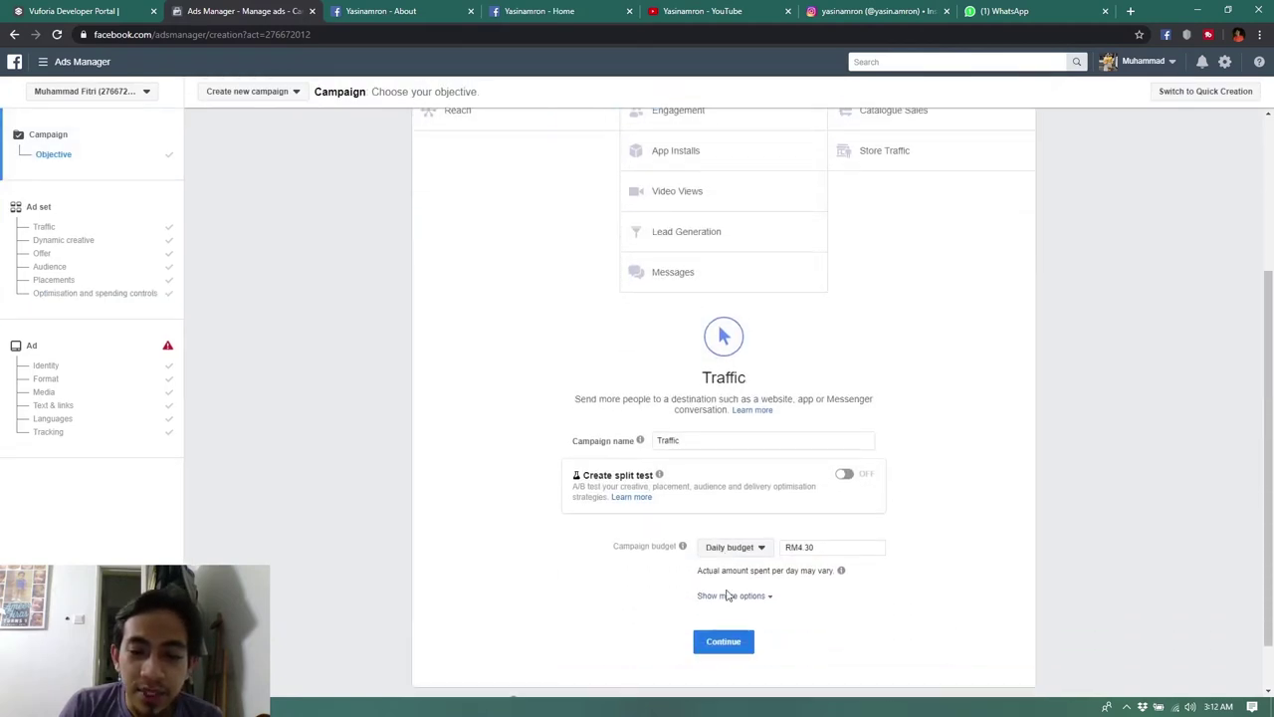
{"action": "left_click", "coordinate": [737, 547]}
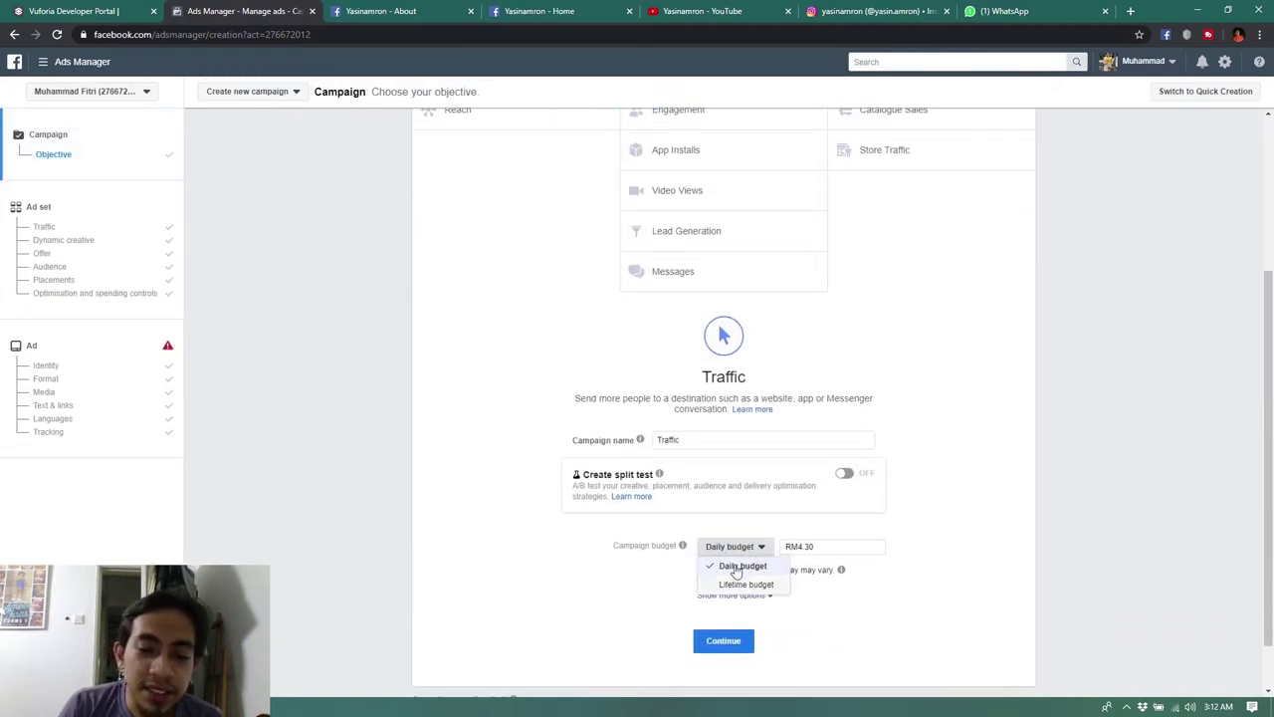
{"action": "left_click", "coordinate": [65, 396]}
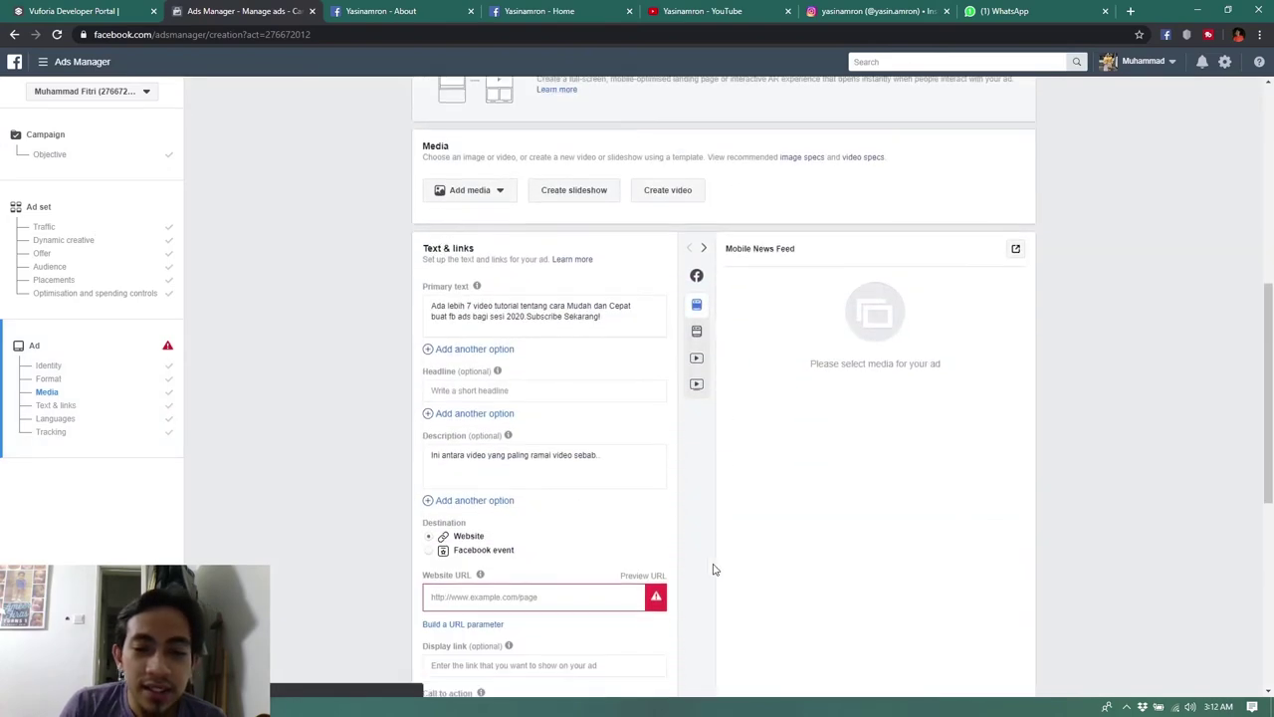
- Schedule the ad set to run continuously starting today and proceed to the ad setup
{"action": "left_click", "coordinate": [64, 240]}
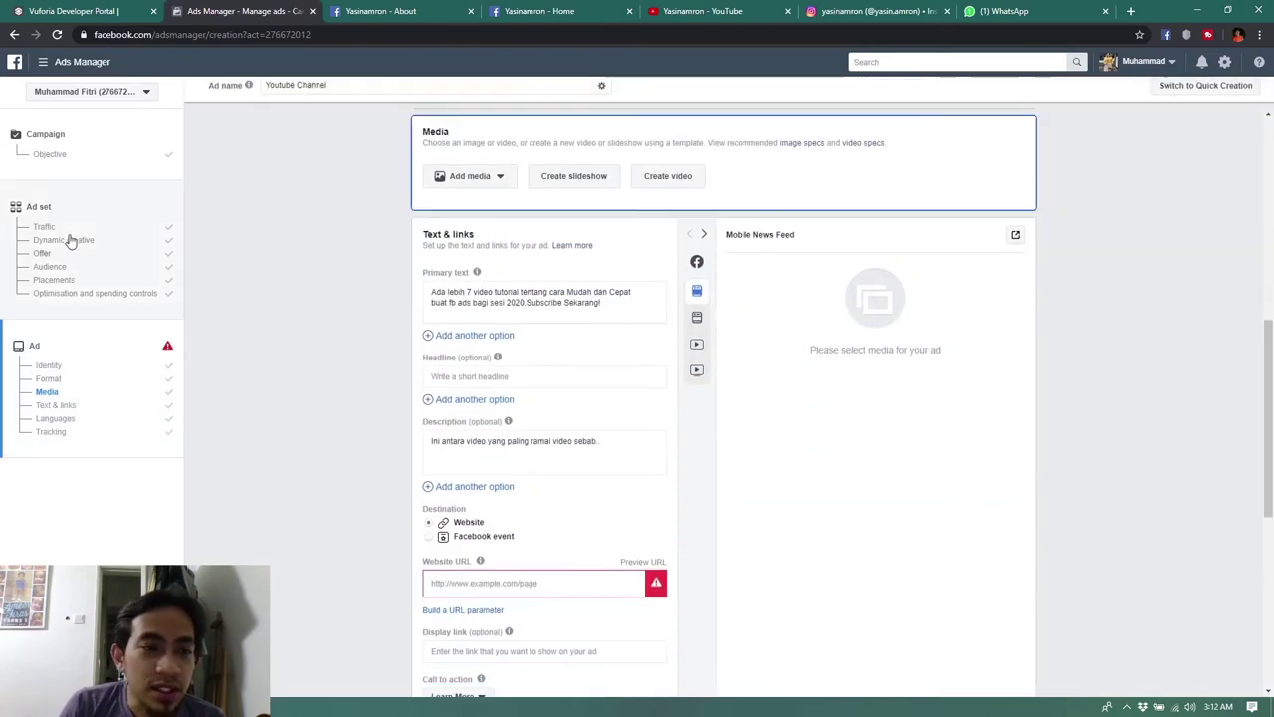
{"action": "scroll", "coordinate": [672, 505], "scroll_direction": "down", "scroll_amount": 5}
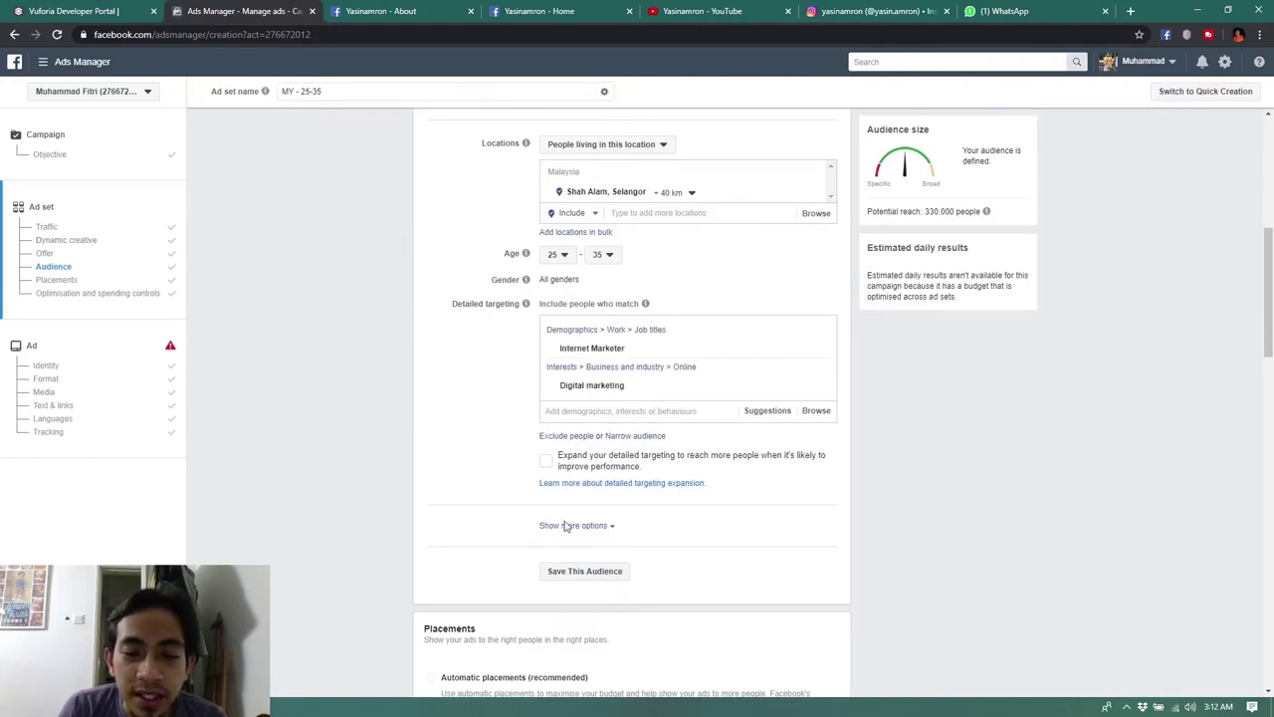
{"action": "scroll", "coordinate": [583, 549], "scroll_direction": "down", "scroll_amount": 12}
{"action": "scroll", "coordinate": [536, 557], "scroll_direction": "down", "scroll_amount": 3}
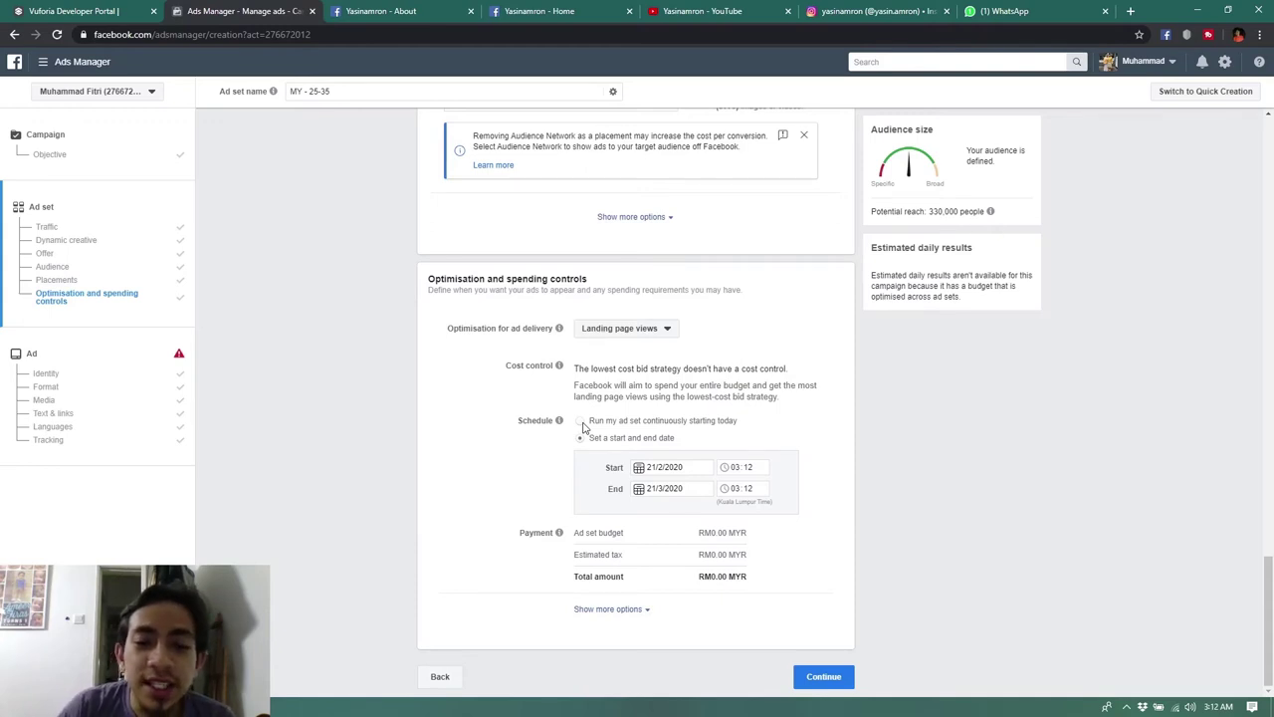
{"action": "left_click", "coordinate": [582, 422]}
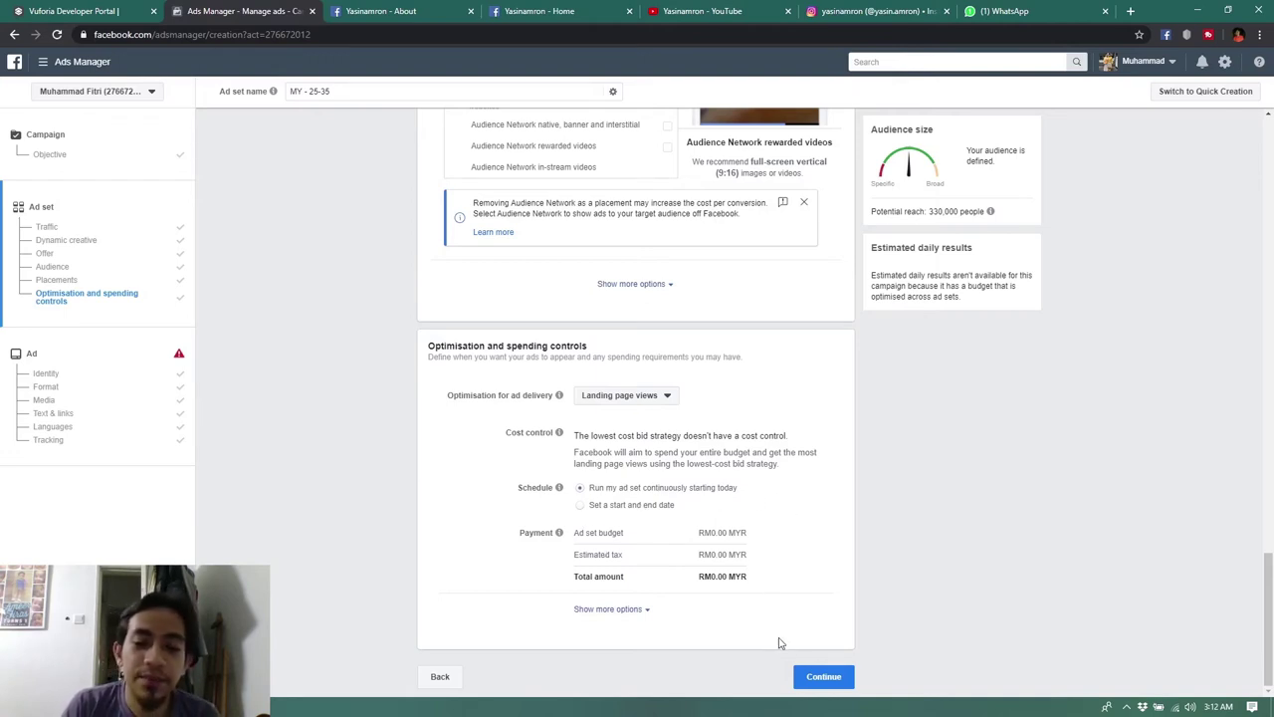
{"action": "left_click", "coordinate": [822, 677]}
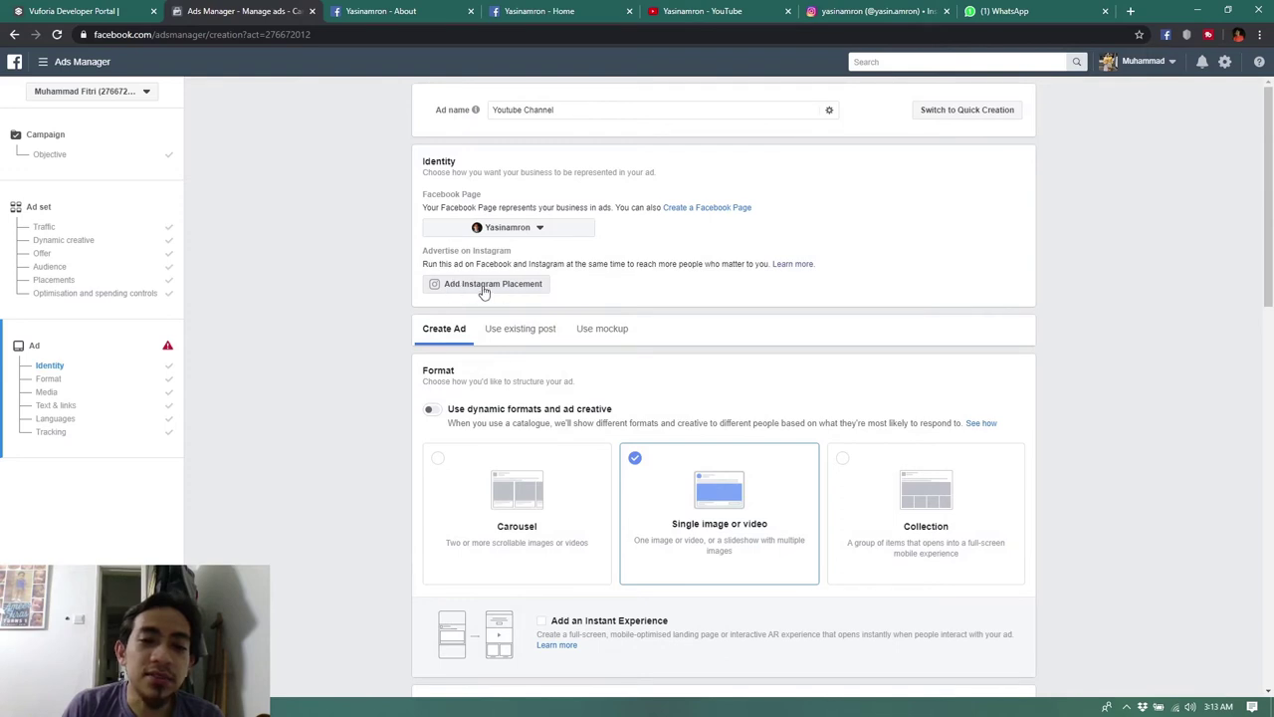
- Look over the business's Instagram profile and Facebook Page in their open browser tabs
{"action": "key", "text": "ctrl+6"}
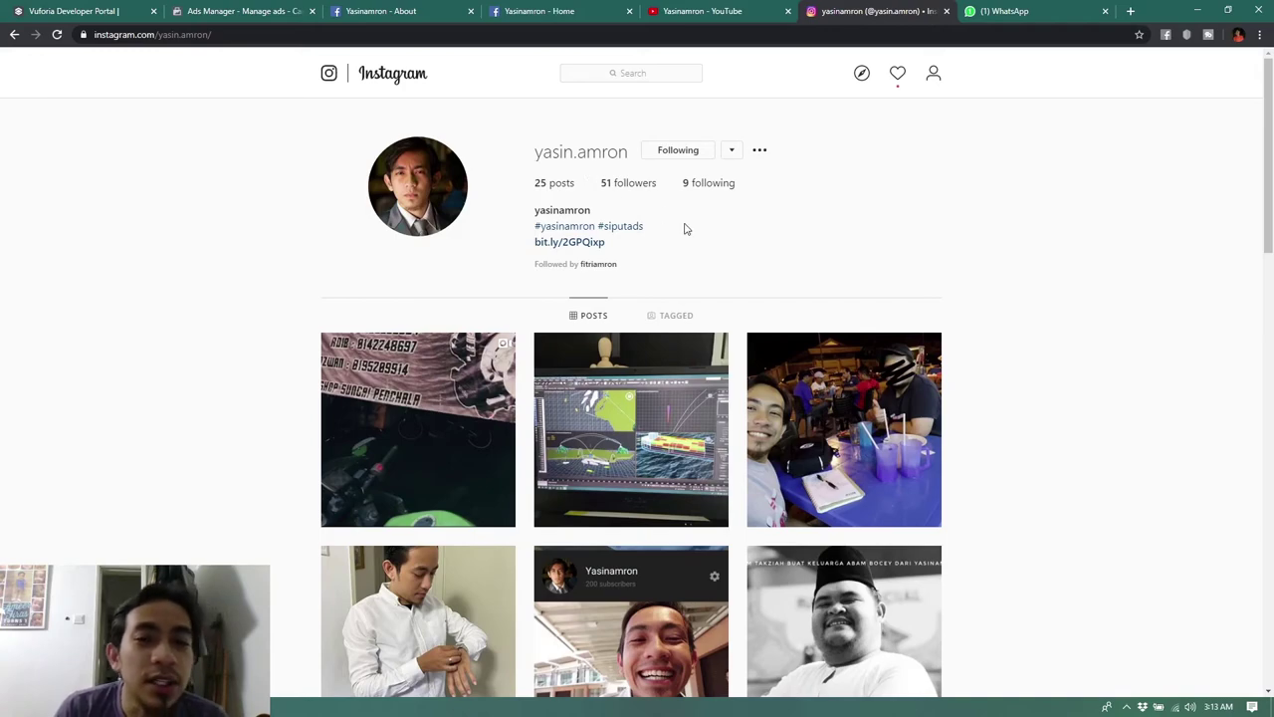
{"action": "scroll", "coordinate": [674, 237], "scroll_direction": "down", "scroll_amount": 2}
{"action": "scroll", "coordinate": [697, 235], "scroll_direction": "up", "scroll_amount": 2}
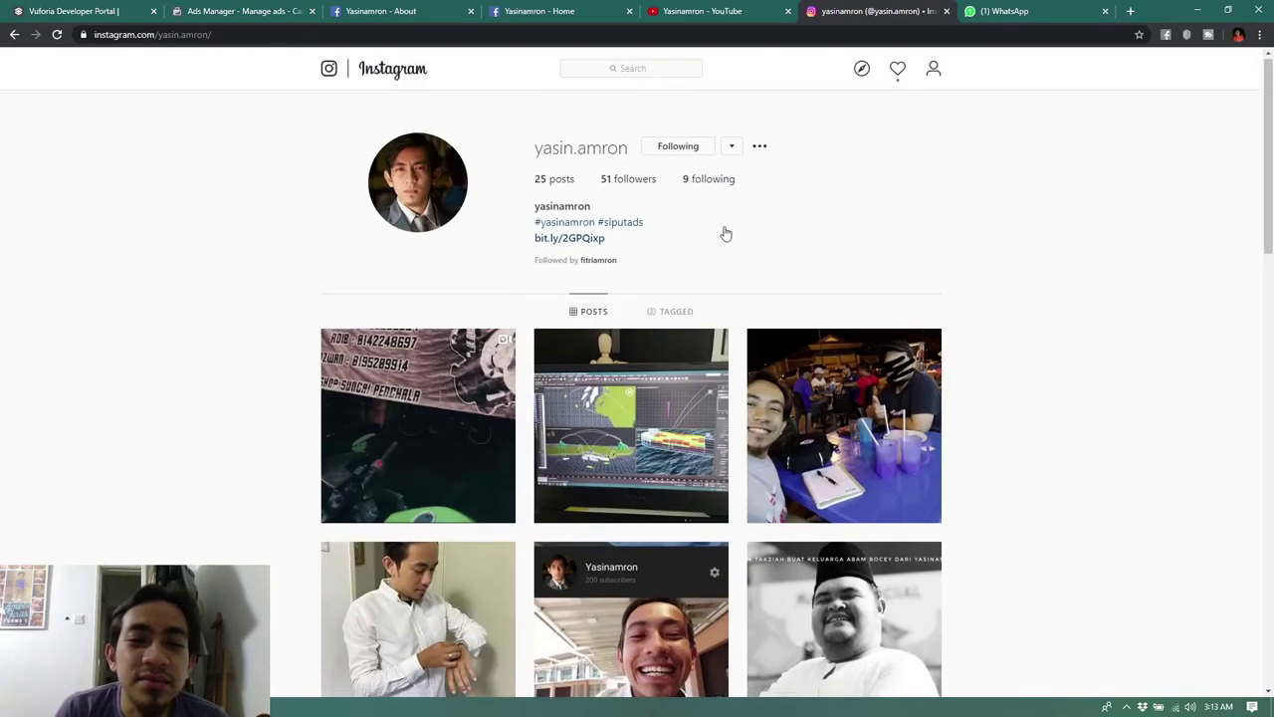
{"action": "scroll", "coordinate": [724, 233], "scroll_direction": "down", "scroll_amount": 4}
{"action": "scroll", "coordinate": [728, 239], "scroll_direction": "up", "scroll_amount": 4}
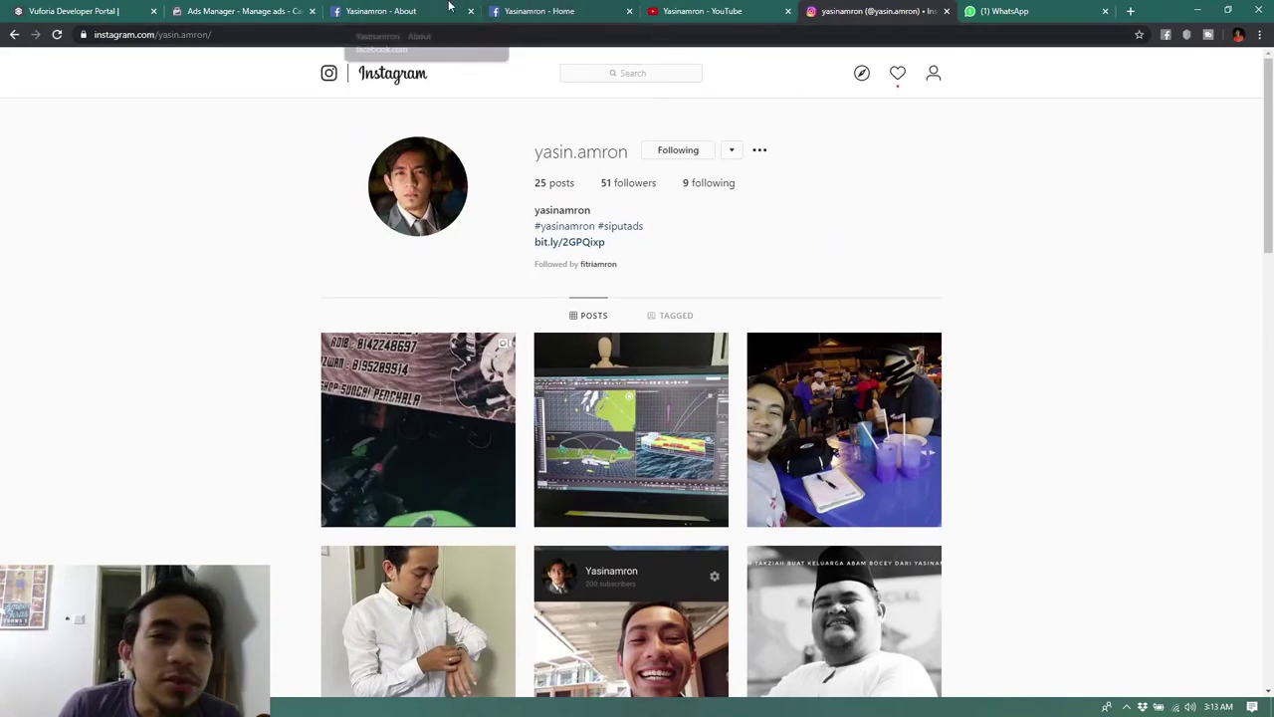
{"action": "left_click", "coordinate": [573, 12]}
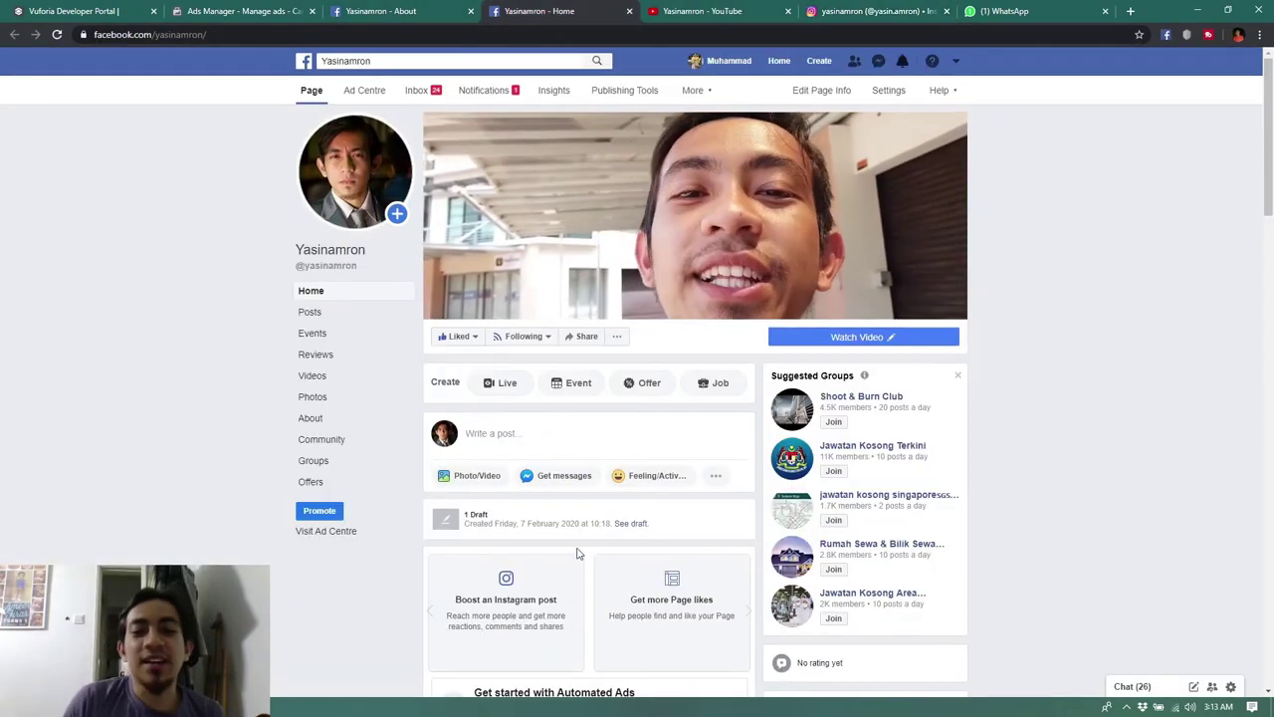
{"action": "scroll", "coordinate": [577, 548], "scroll_direction": "down", "scroll_amount": 1}
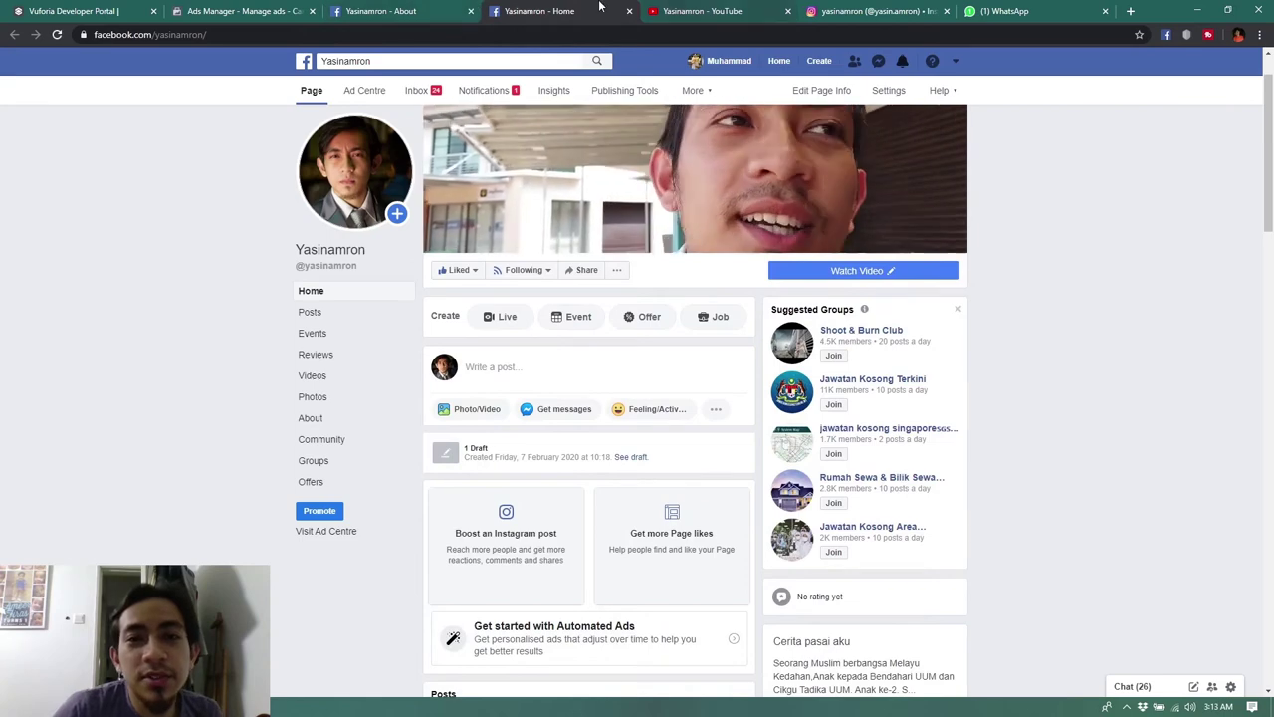
- Return to Ads Manager, review the ad's identity, format, media and text sections, and open the website URL for entry
{"action": "left_click", "coordinate": [256, 10]}
{"action": "scroll", "coordinate": [611, 276], "scroll_direction": "down", "scroll_amount": 1}
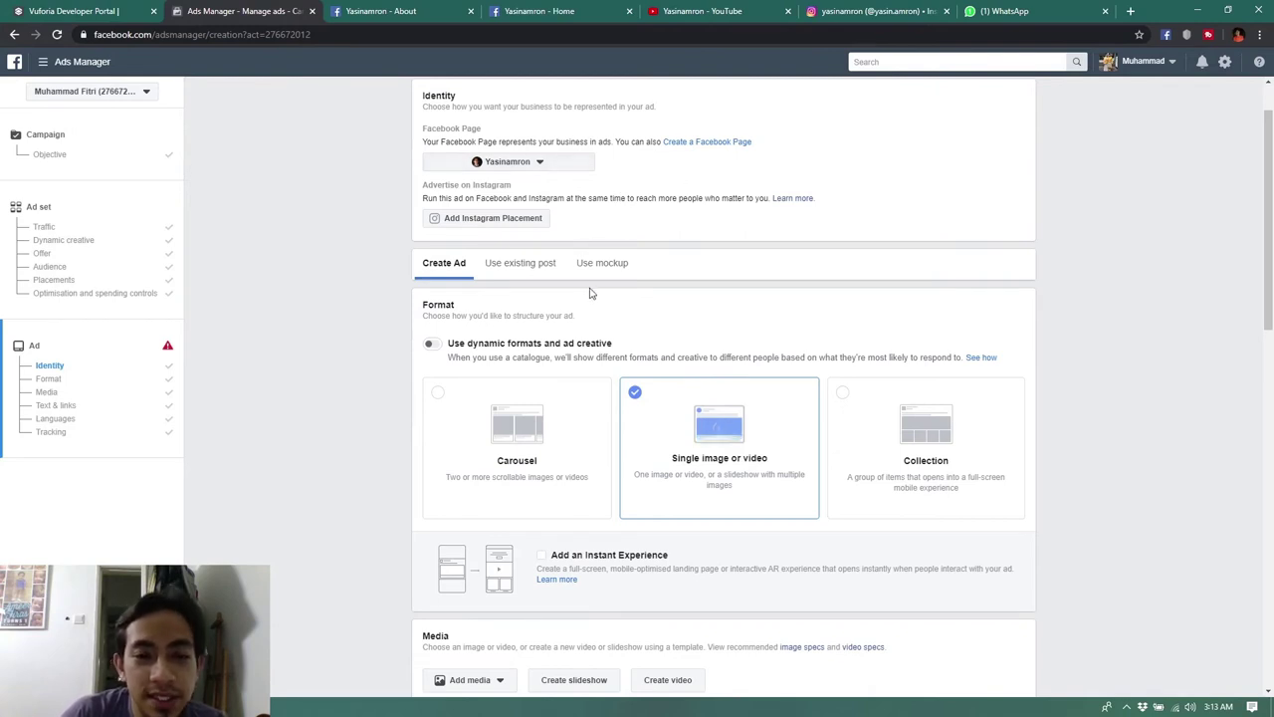
{"action": "scroll", "coordinate": [589, 287], "scroll_direction": "down", "scroll_amount": 1}
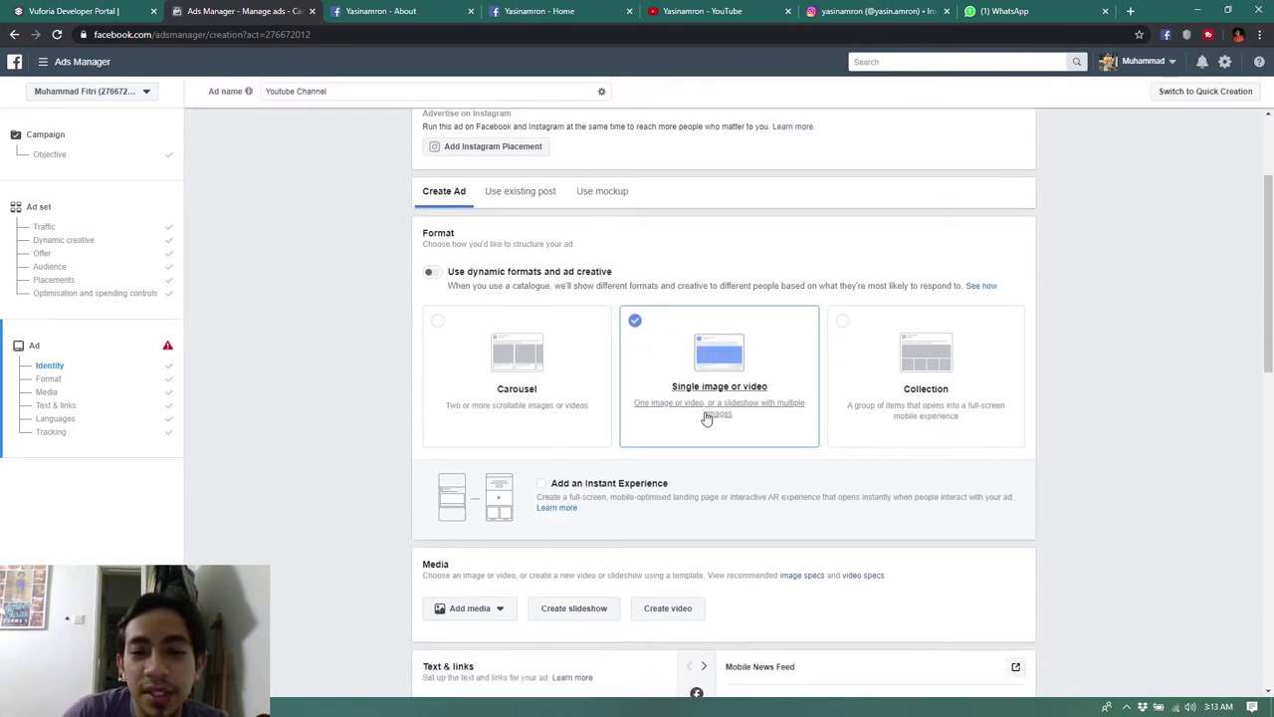
{"action": "scroll", "coordinate": [697, 373], "scroll_direction": "down", "scroll_amount": 5}
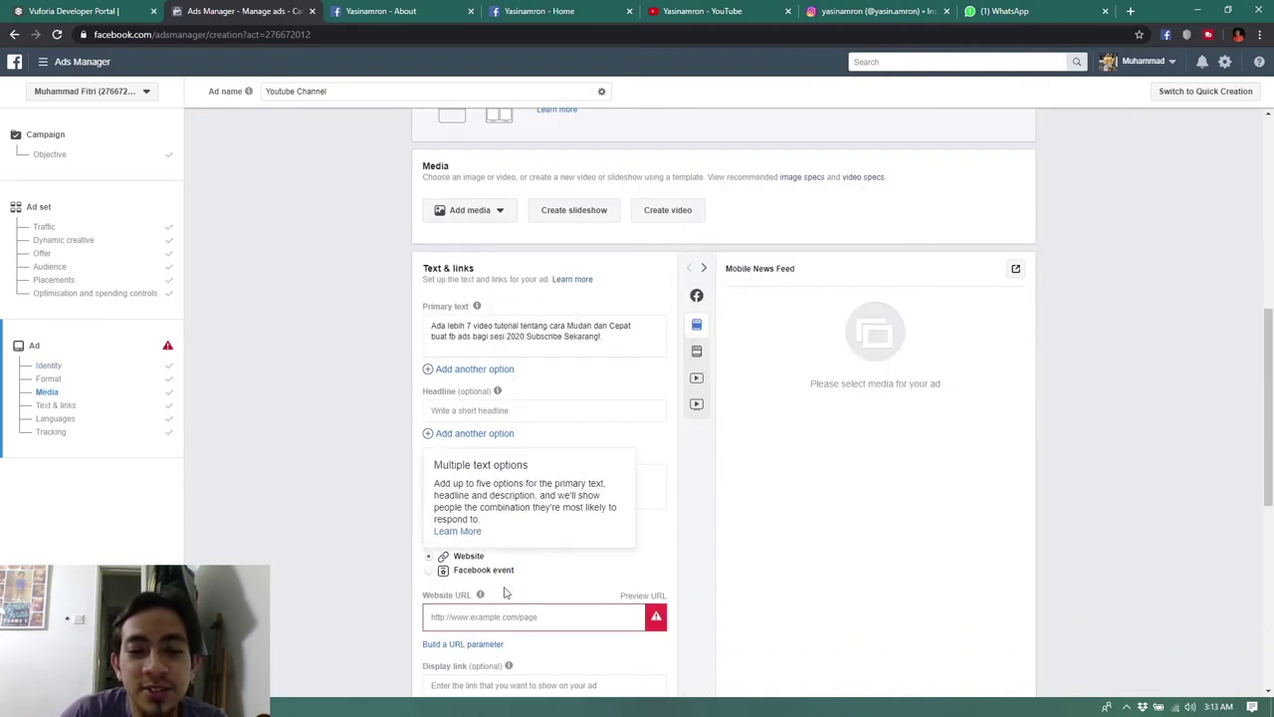
{"action": "left_click", "coordinate": [555, 614]}
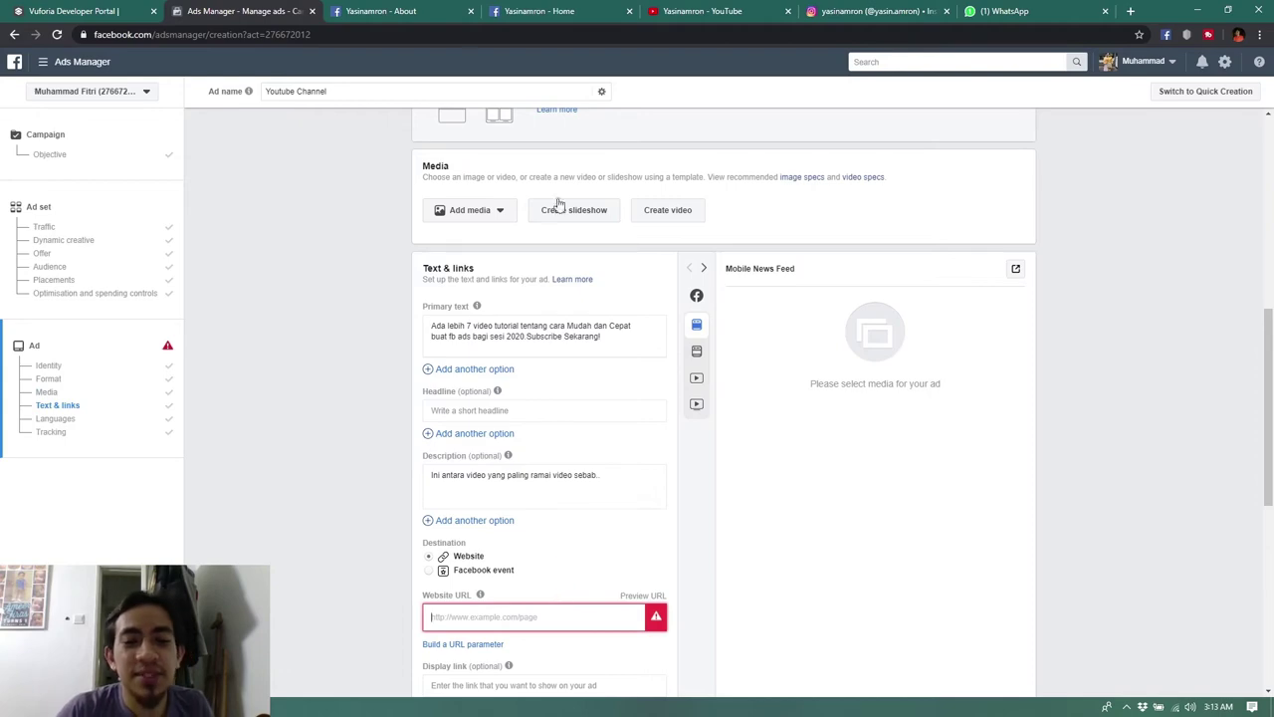
- Look over the YouTube channel page, its account menu and the saved ad texts in Sticky Notes for the channel's destination link
{"action": "left_click", "coordinate": [761, 11]}
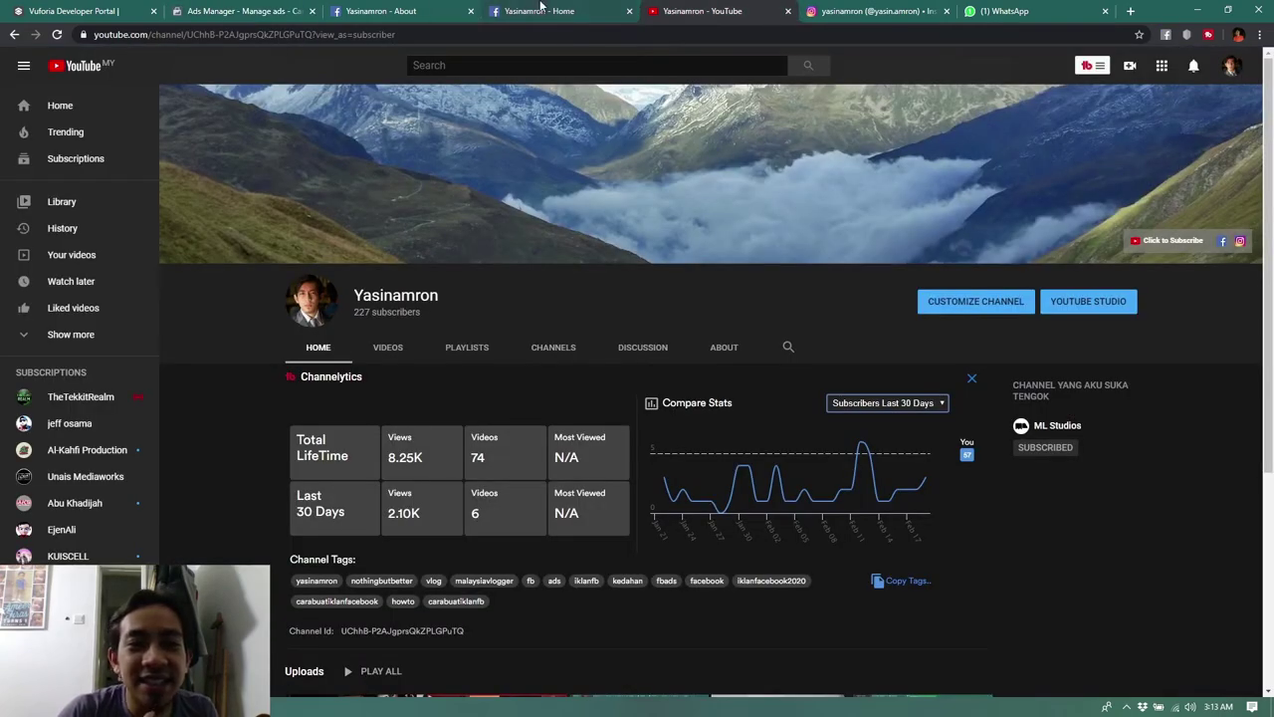
{"action": "key", "text": "alt+Tab"}
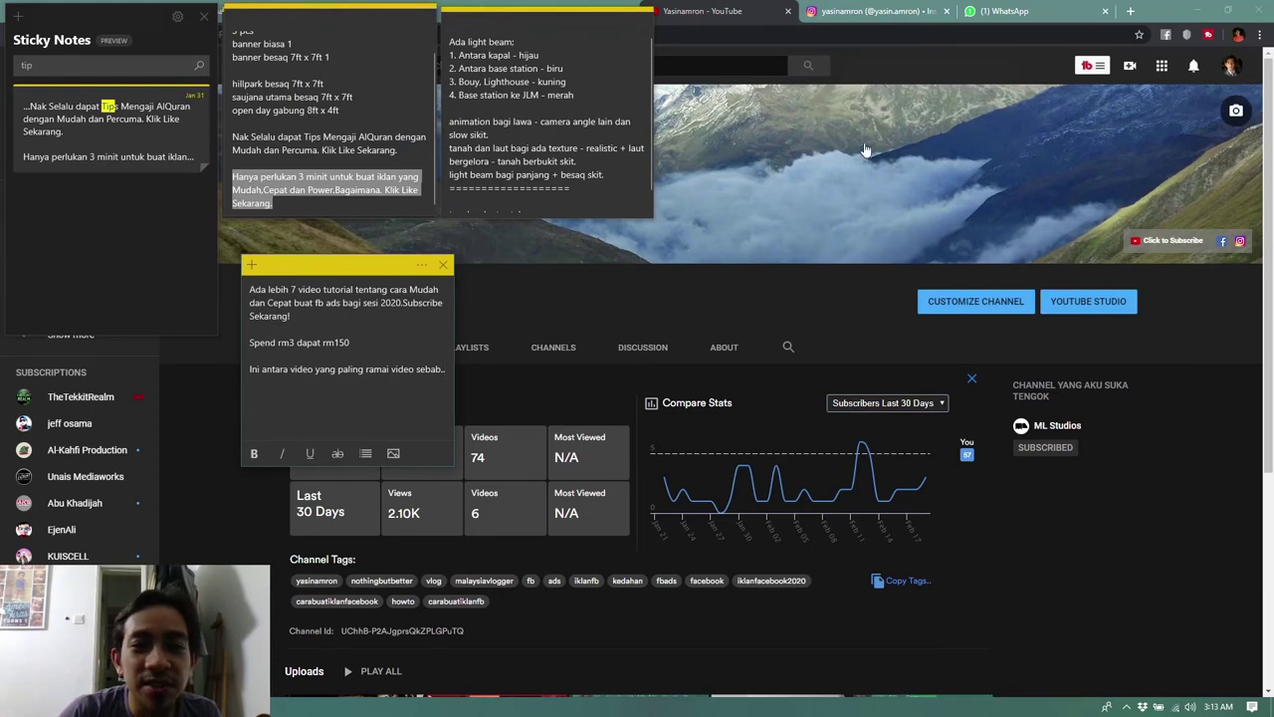
{"action": "left_click", "coordinate": [863, 60]}
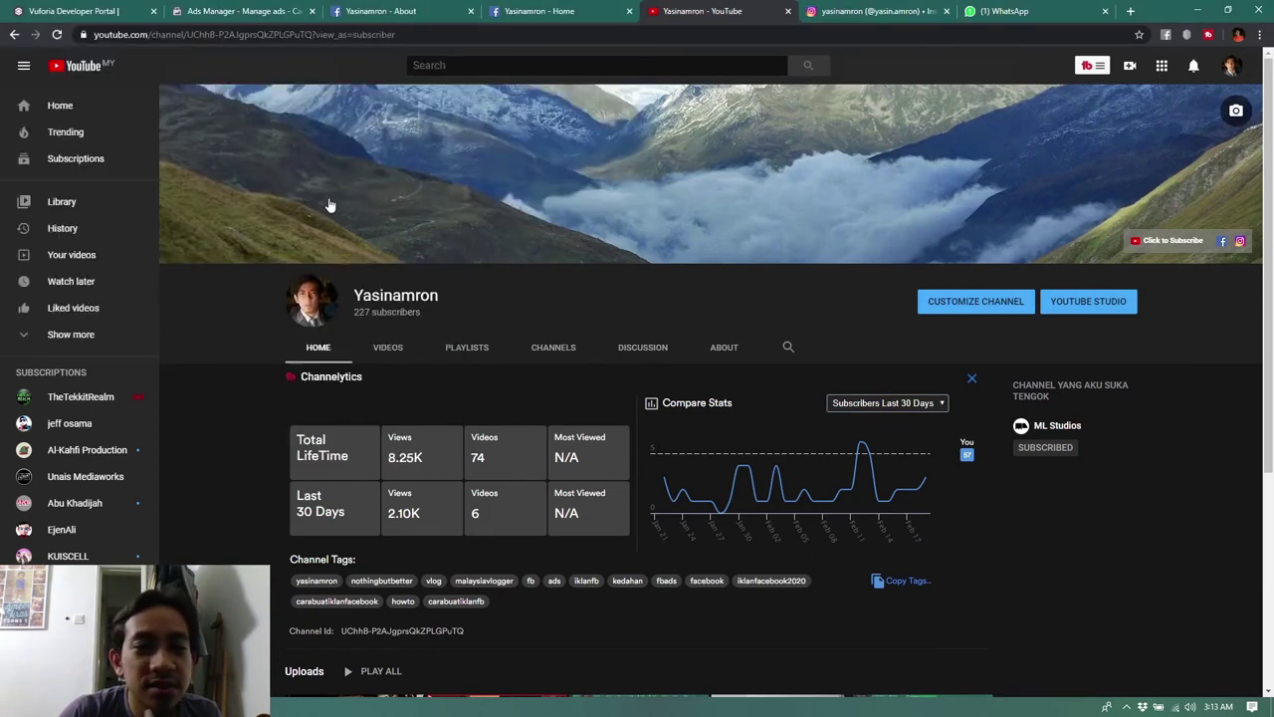
{"action": "left_click", "coordinate": [1232, 65]}
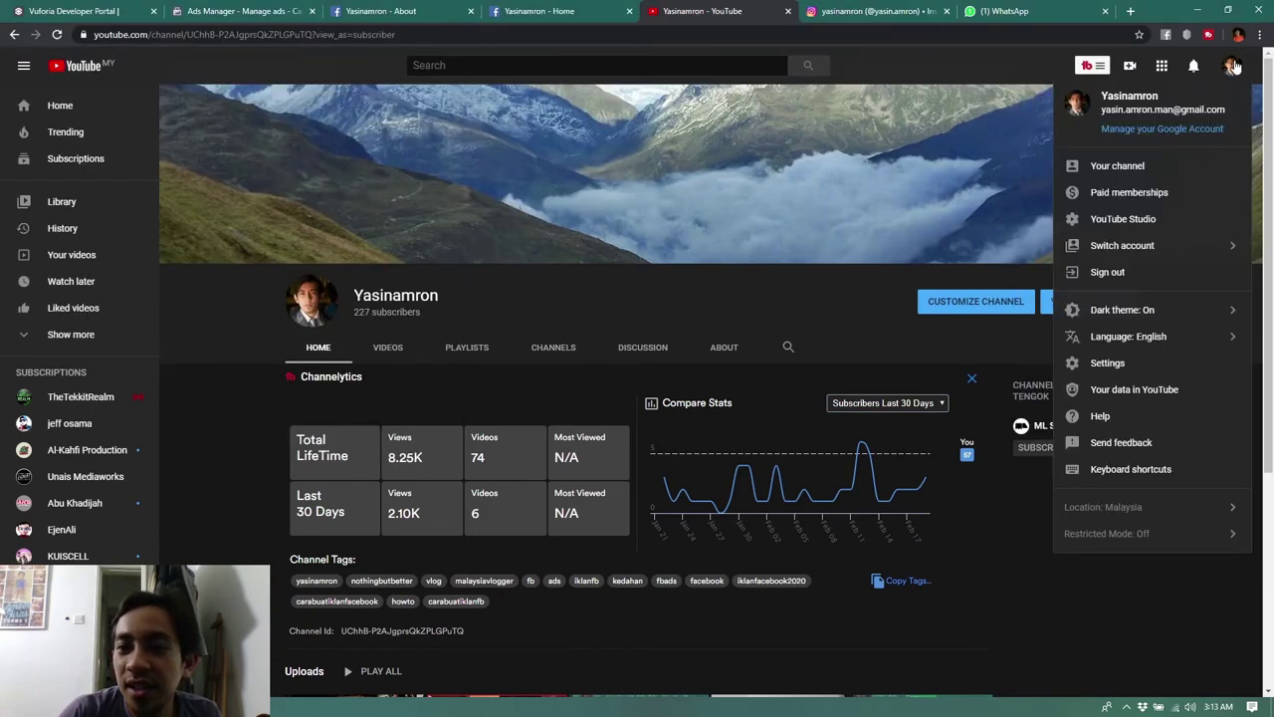
{"action": "left_click", "coordinate": [1233, 65]}
{"action": "key", "text": "alt+Tab"}
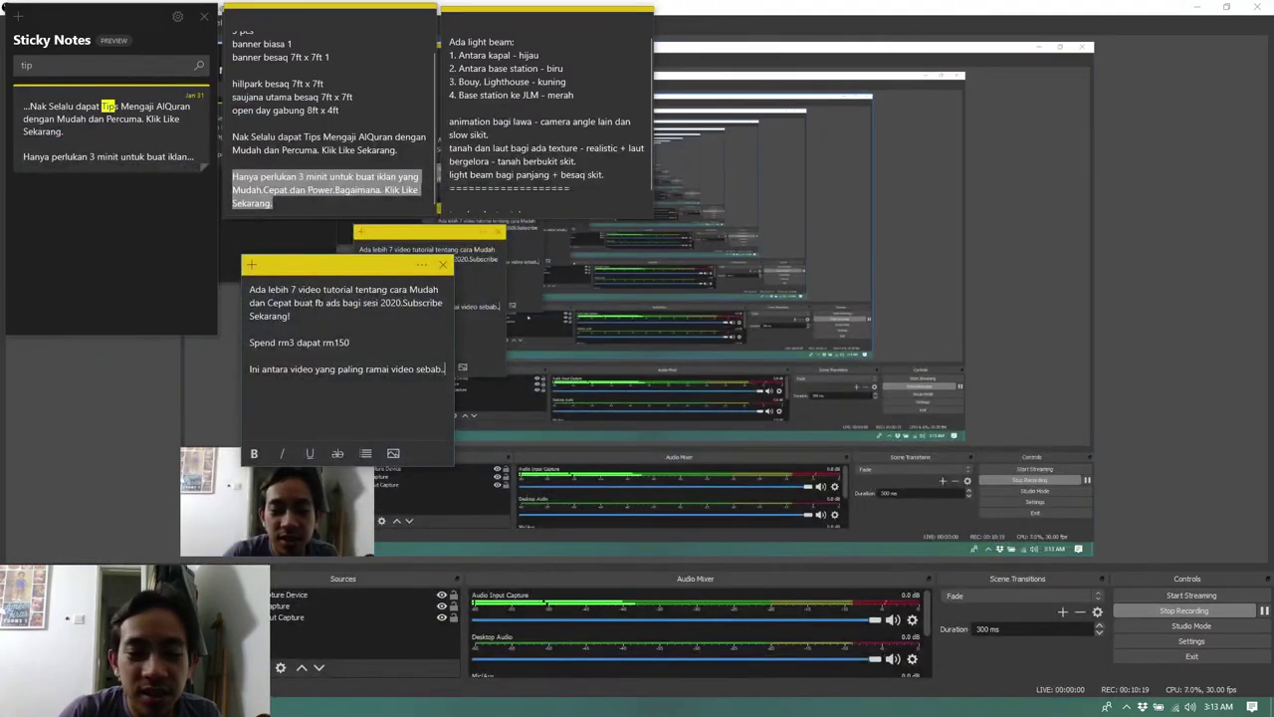
{"action": "key", "text": "alt+Tab"}
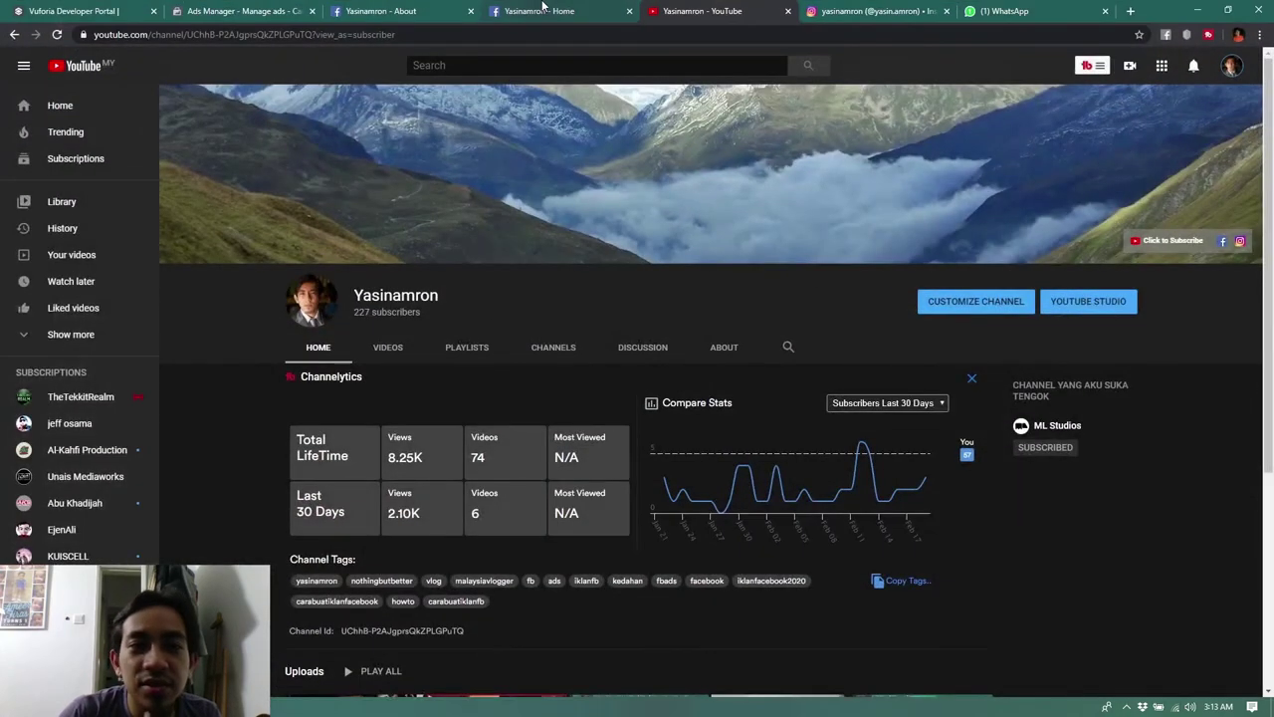
{"action": "left_click", "coordinate": [213, 9]}
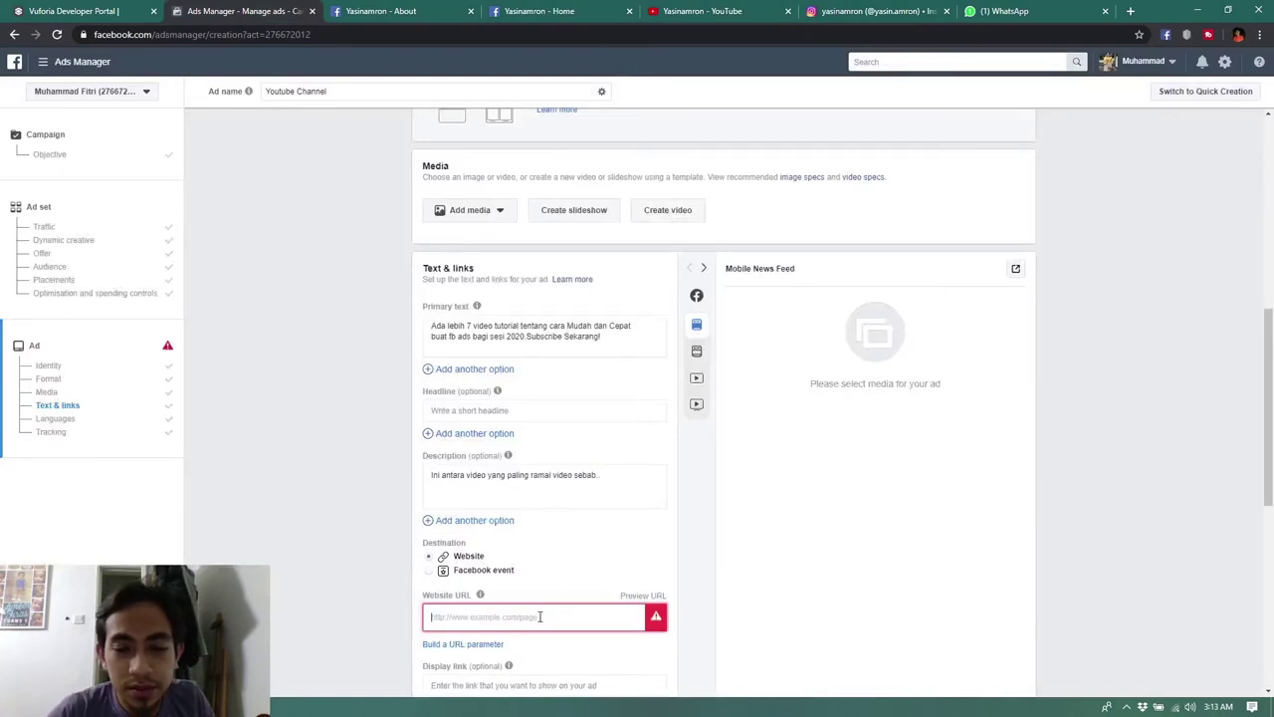
{"action": "left_click", "coordinate": [702, 12]}
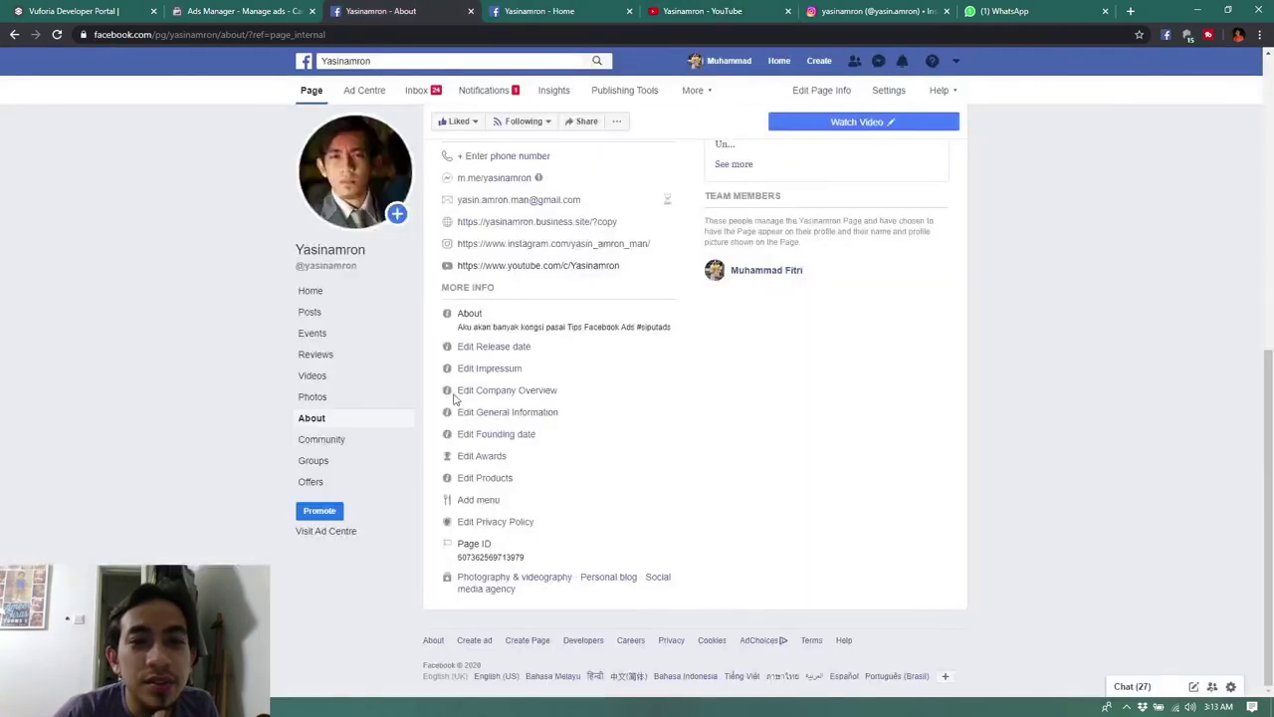
- Copy the YouTube channel link from the Facebook Page's About details and enter it as the ad's website URL in Ads Manager
{"action": "left_click", "coordinate": [393, 10]}
{"action": "scroll", "coordinate": [600, 299], "scroll_direction": "up", "scroll_amount": 1}
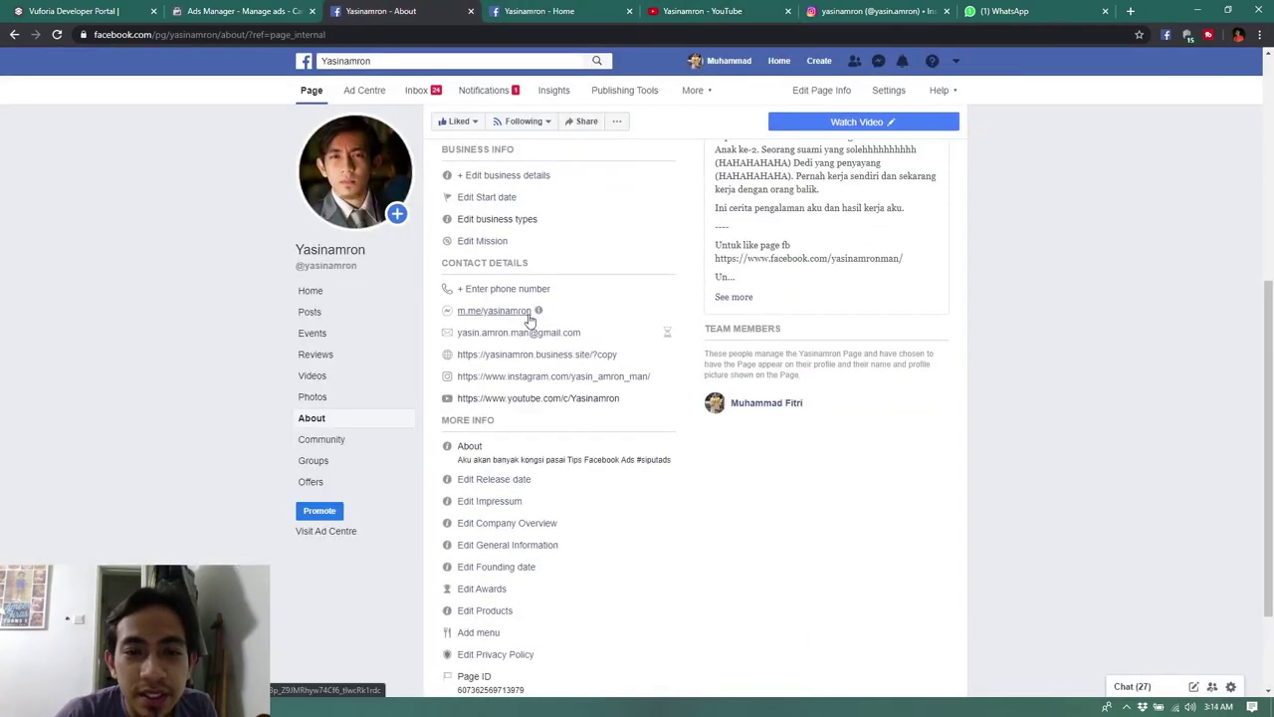
{"action": "left_click_drag", "start_coordinate": [625, 401], "coordinate": [475, 399]}
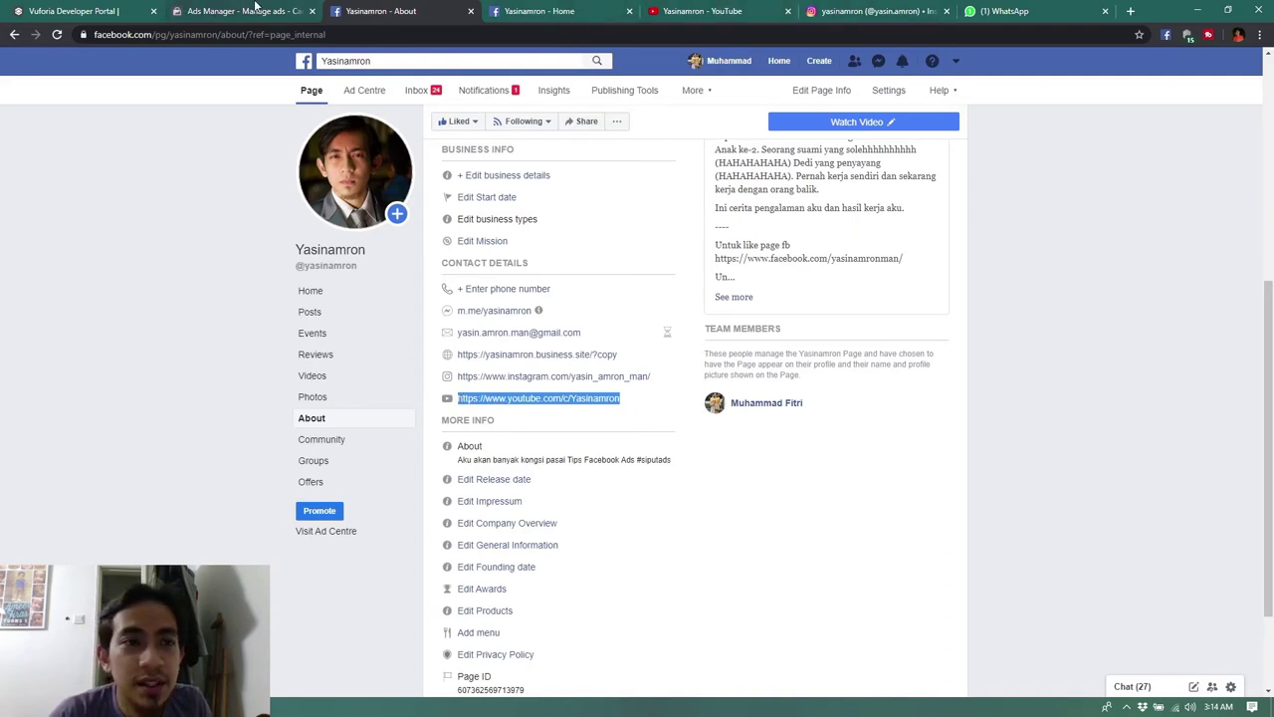
{"action": "left_click", "coordinate": [256, 10]}
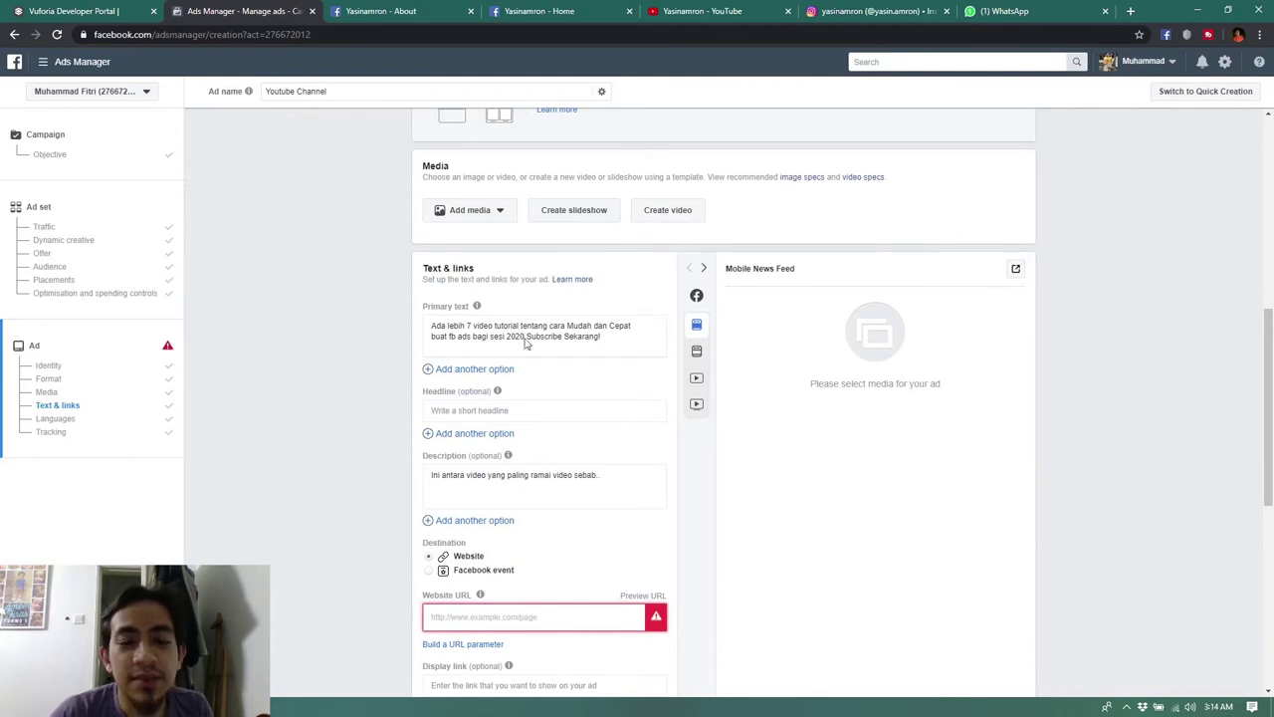
{"action": "left_click", "coordinate": [476, 616]}
{"action": "type", "text": "https://www.youtube.com/c/Yasinamron"}
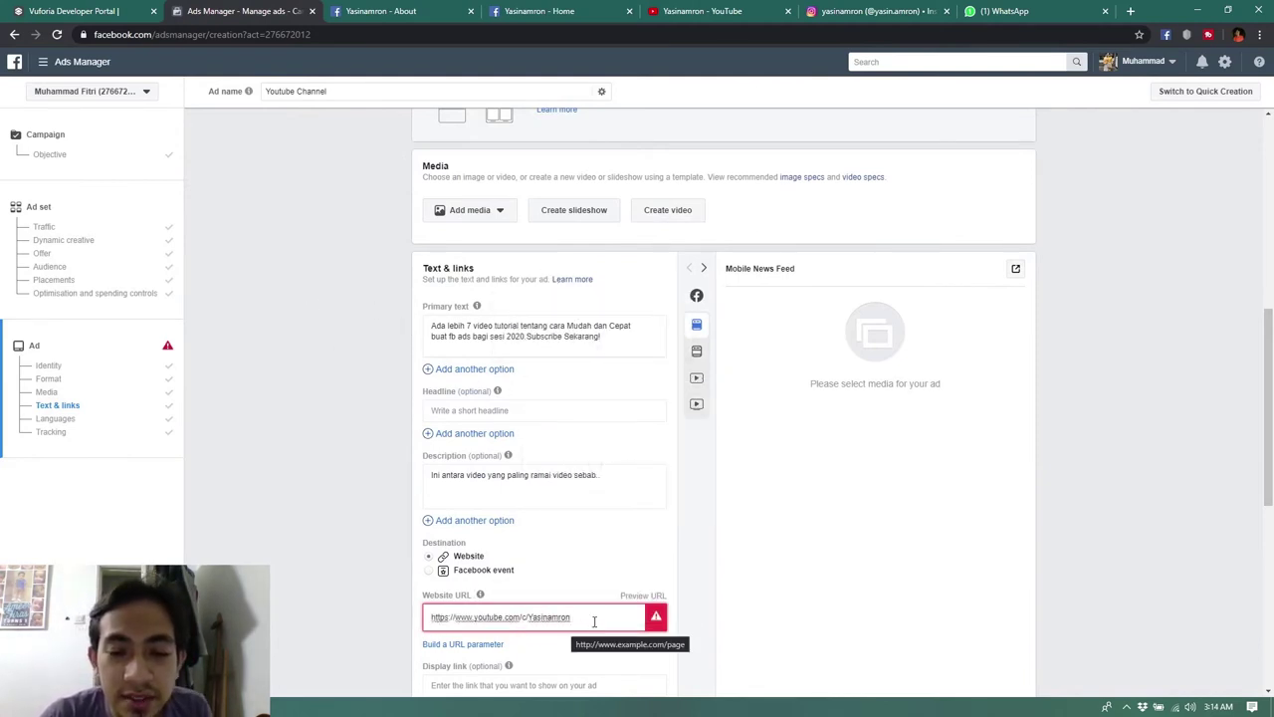
{"action": "scroll", "coordinate": [628, 616], "scroll_direction": "down", "scroll_amount": 1}
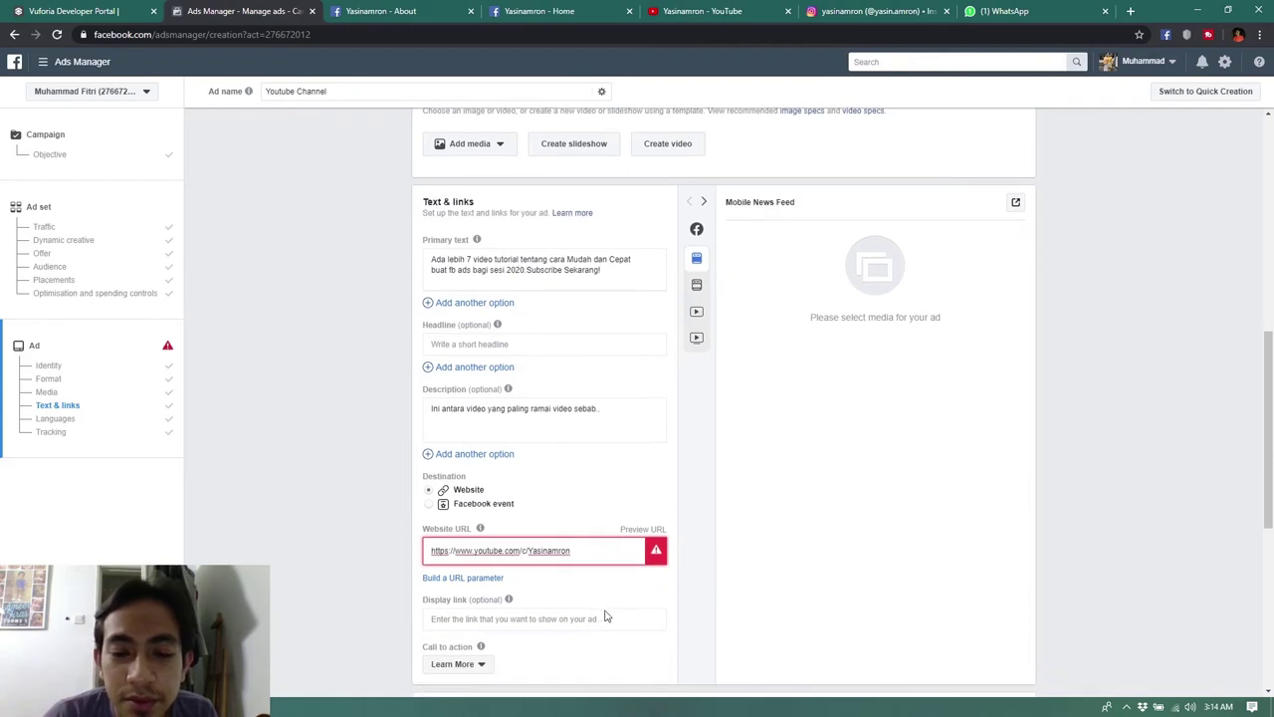
{"action": "mouse_move", "coordinate": [656, 551]}
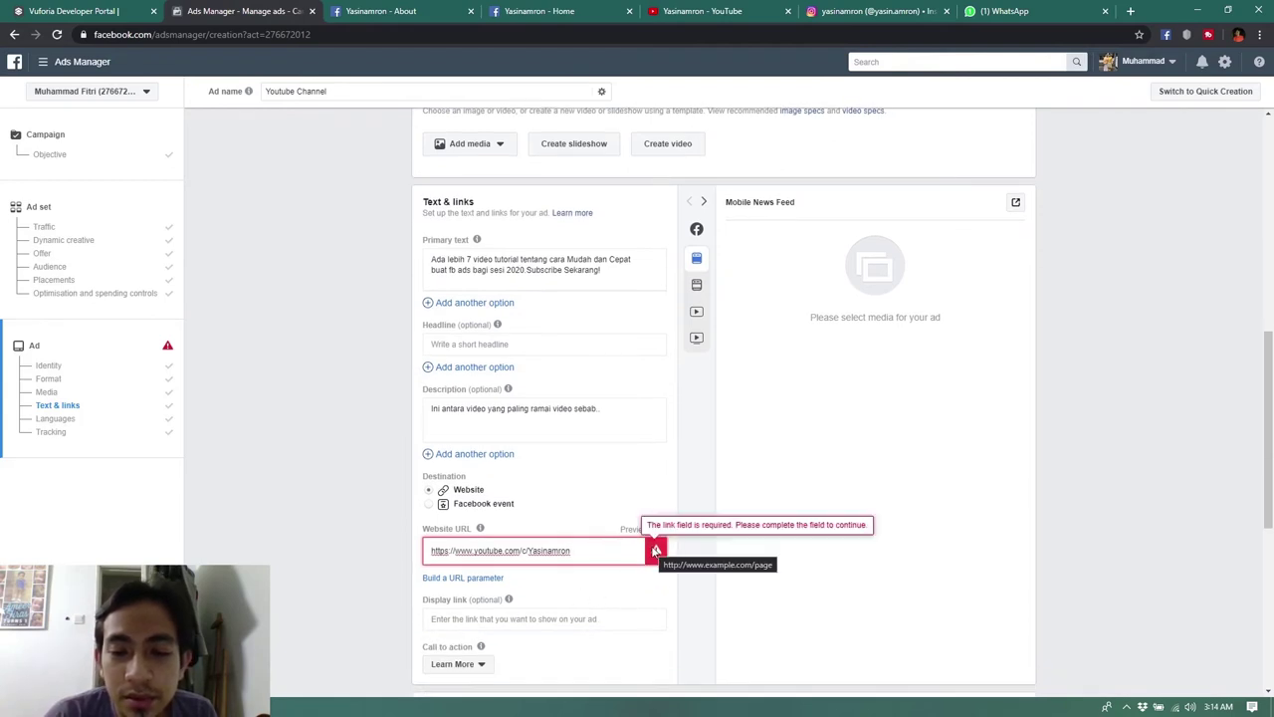
{"action": "triple_click", "coordinate": [617, 555]}
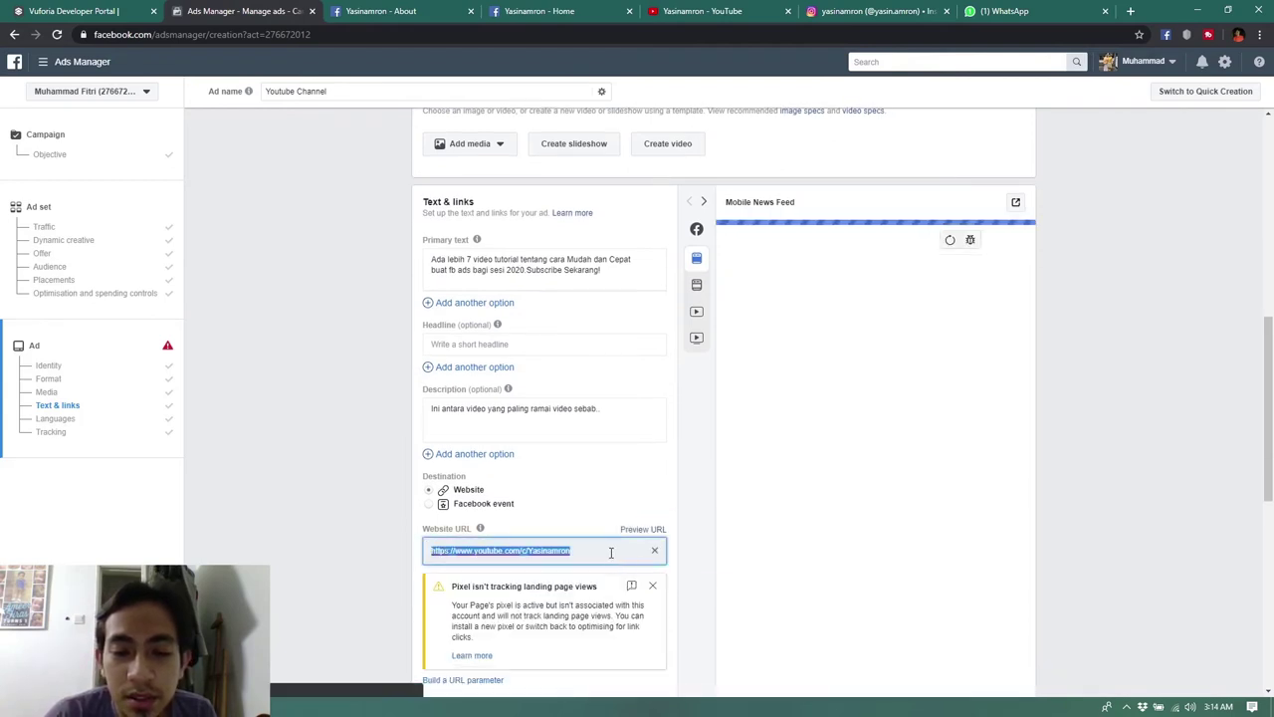
{"action": "left_click", "coordinate": [611, 553]}
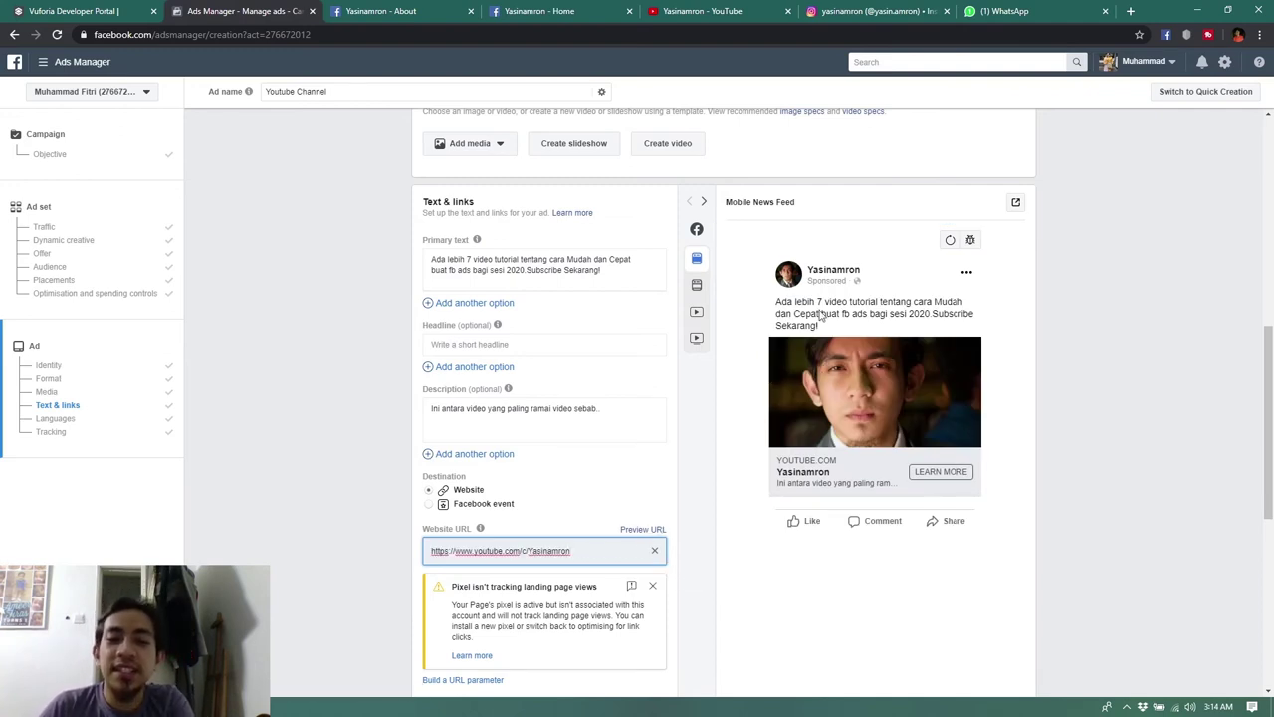
- Clear the ad's primary text and description, leaving the headline empty
{"action": "triple_click", "coordinate": [615, 271]}
{"action": "key", "text": "BackSpace"}
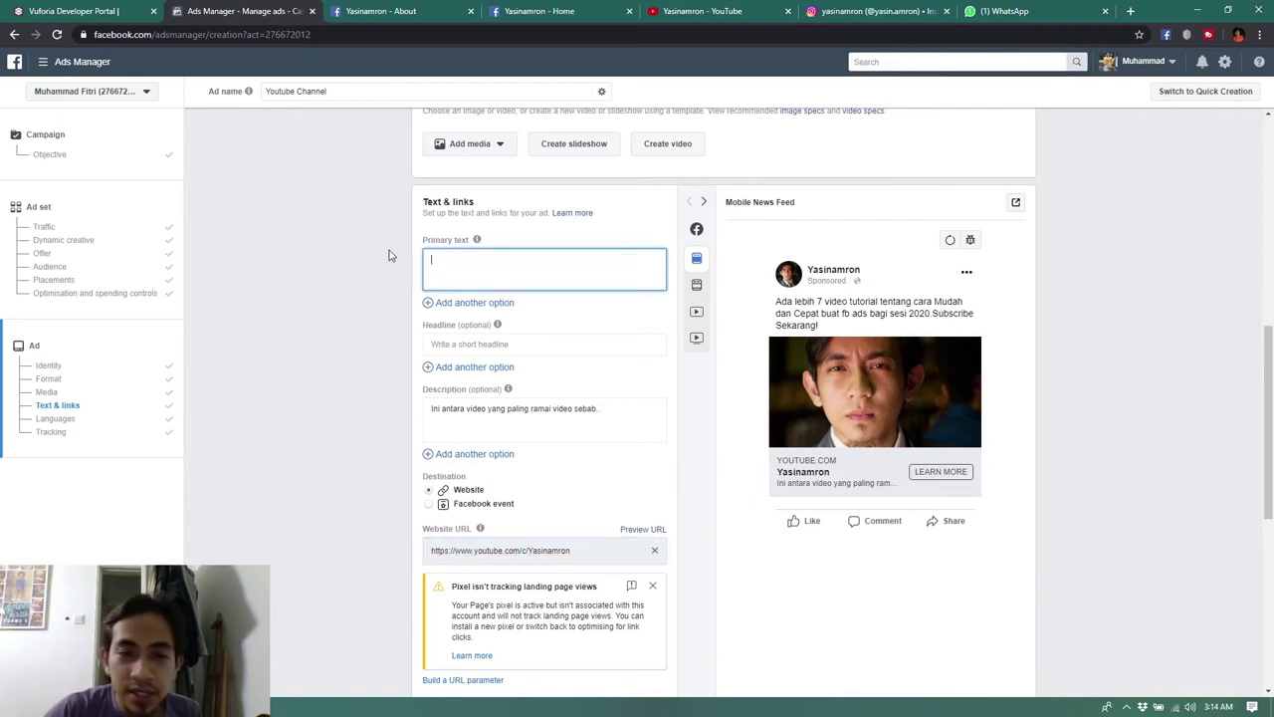
{"action": "left_click", "coordinate": [641, 315]}
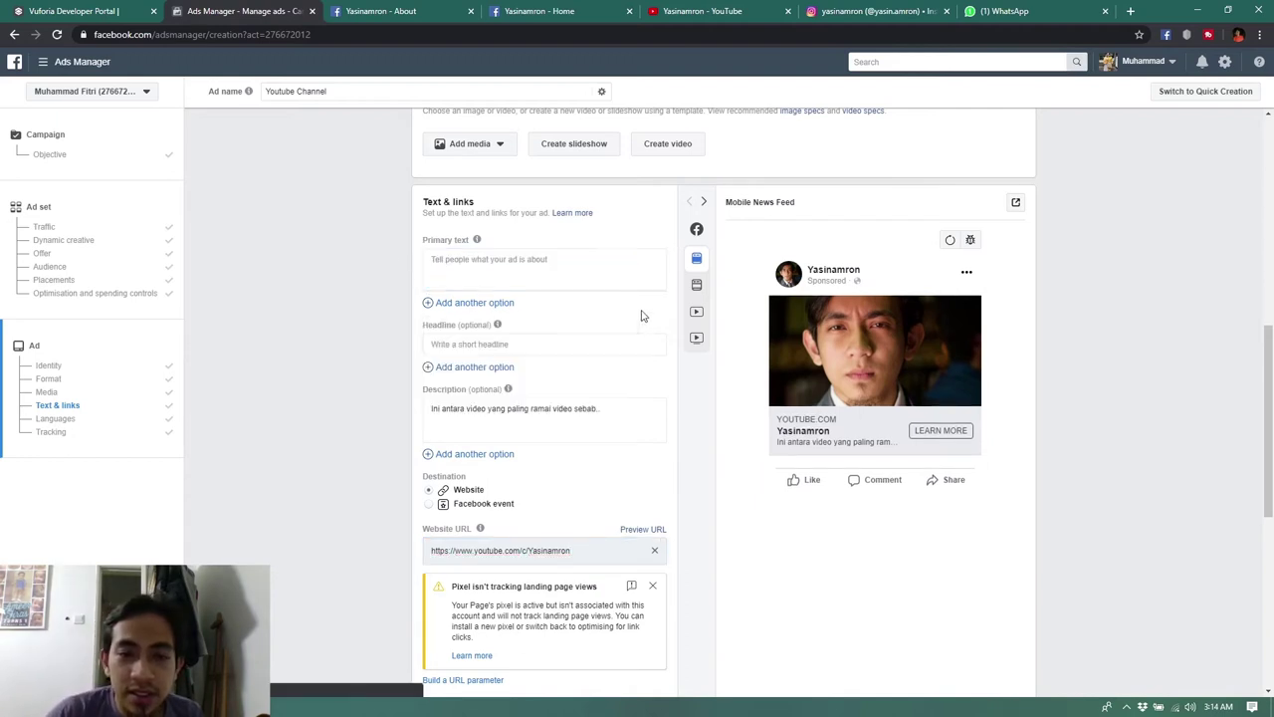
{"action": "left_click", "coordinate": [524, 344]}
{"action": "left_click", "coordinate": [604, 409]}
{"action": "left_click_drag", "start_coordinate": [622, 410], "coordinate": [281, 404]}
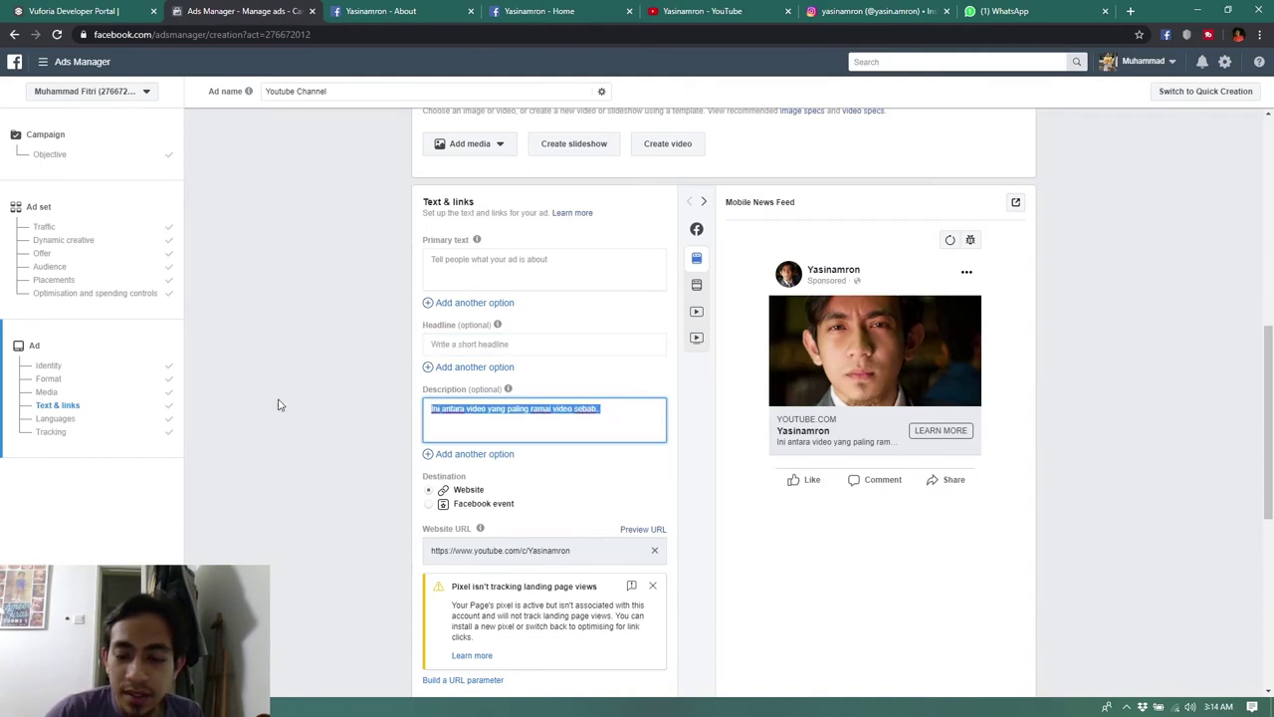
{"action": "key", "text": "BackSpace"}
{"action": "left_click", "coordinate": [279, 404]}
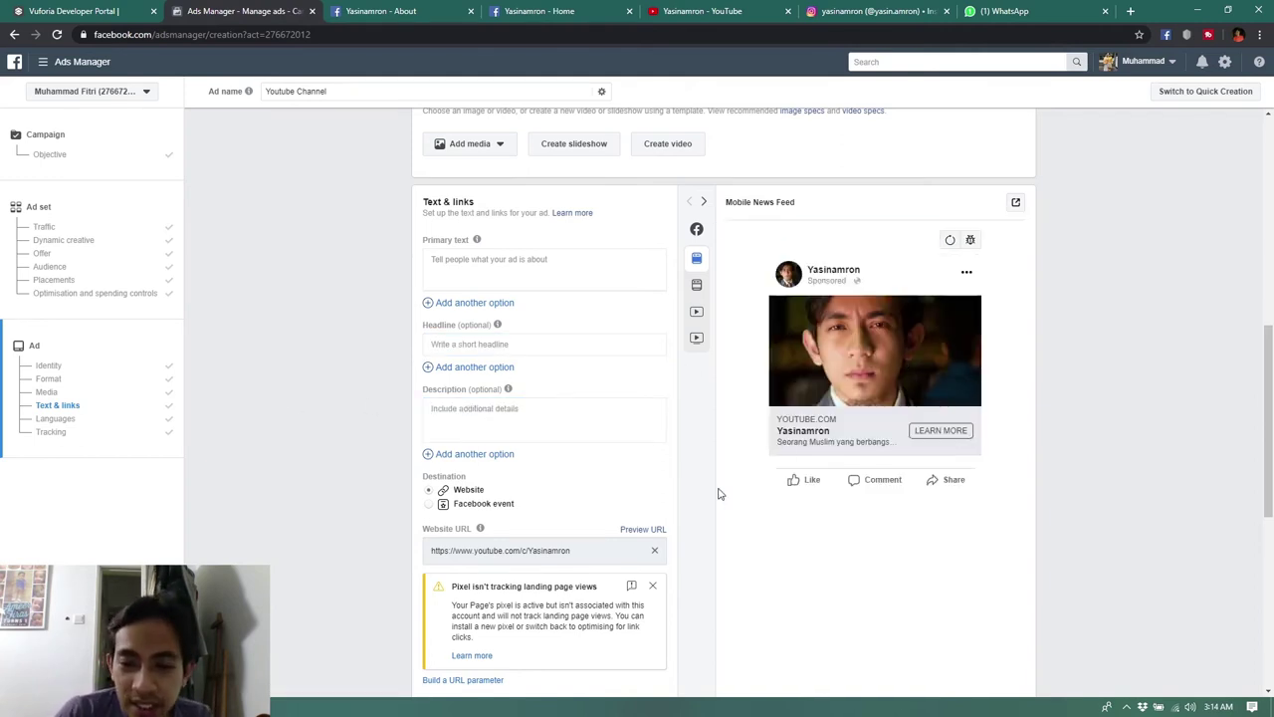
- Copy "Ada lebih 7 video tutorial tentang cara Mudah dan Cepat buat fb ads bagi sesi 2020.Subscribe Sekarang!" from Sticky Notes into the primary text
{"action": "scroll", "coordinate": [548, 597], "scroll_direction": "down", "scroll_amount": 3}
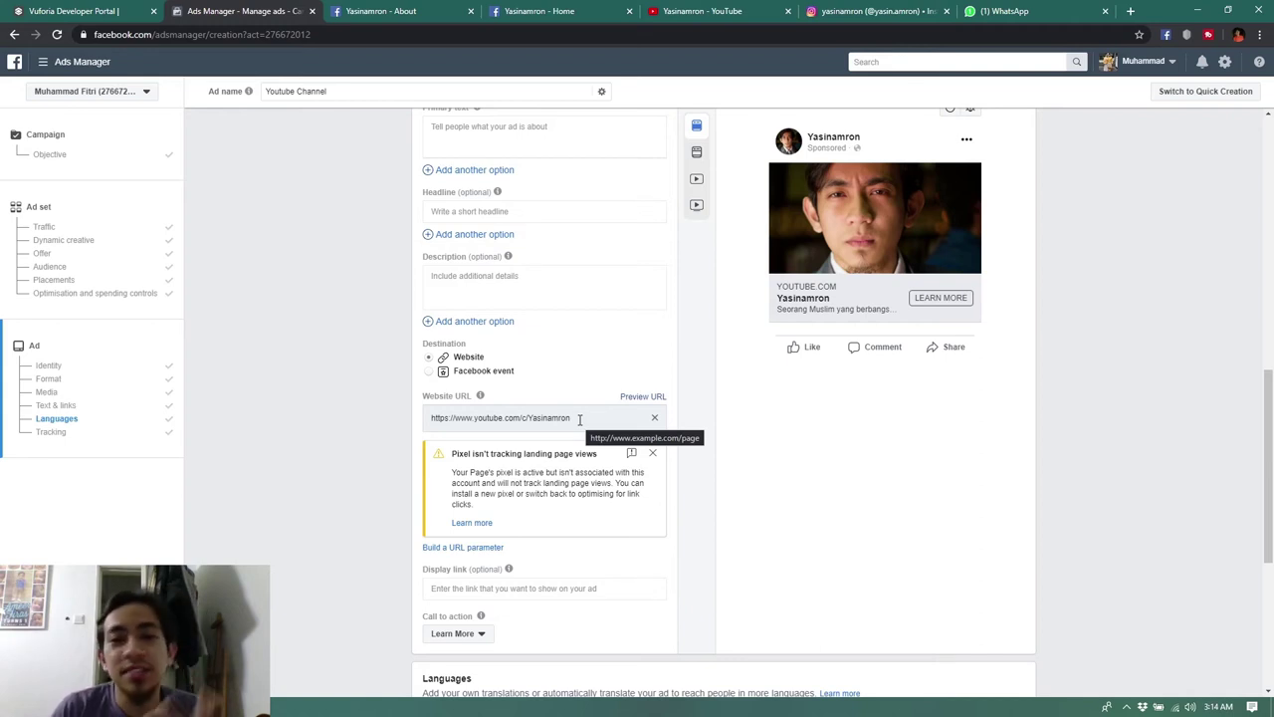
{"action": "scroll", "coordinate": [579, 419], "scroll_direction": "up", "scroll_amount": 2}
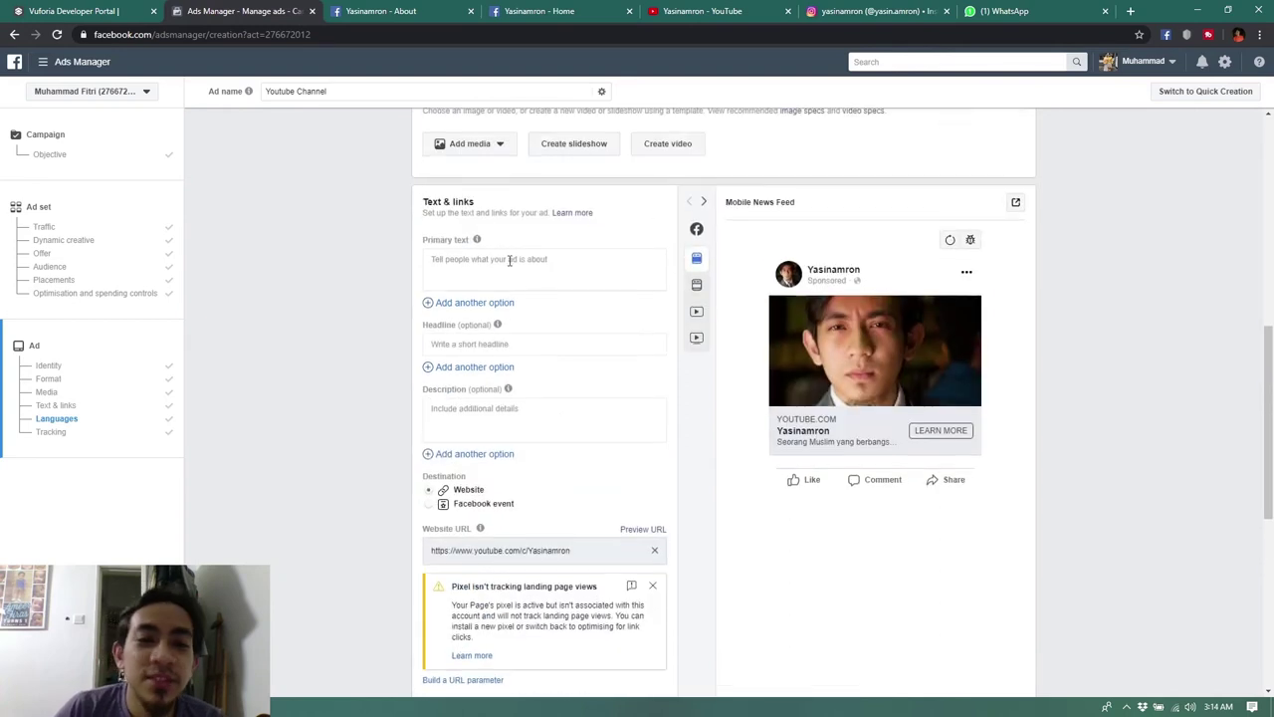
{"action": "scroll", "coordinate": [586, 547], "scroll_direction": "up", "scroll_amount": 2}
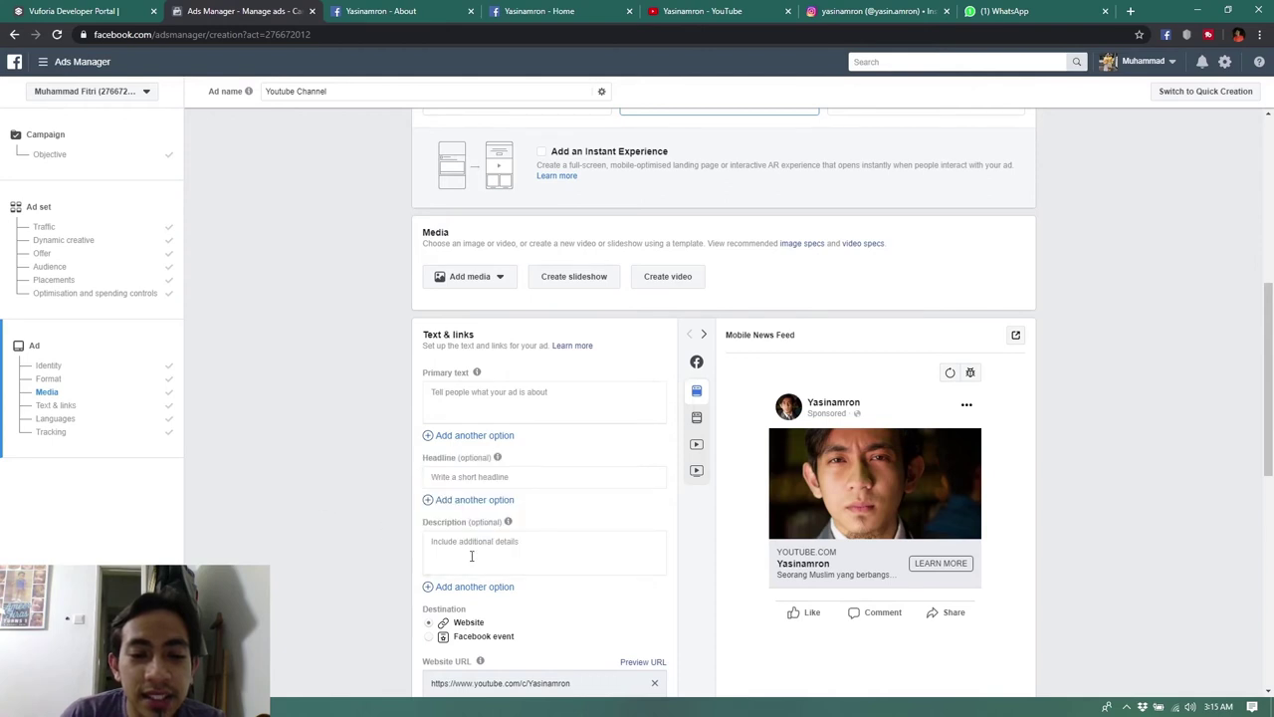
{"action": "mouse_move", "coordinate": [500, 390]}
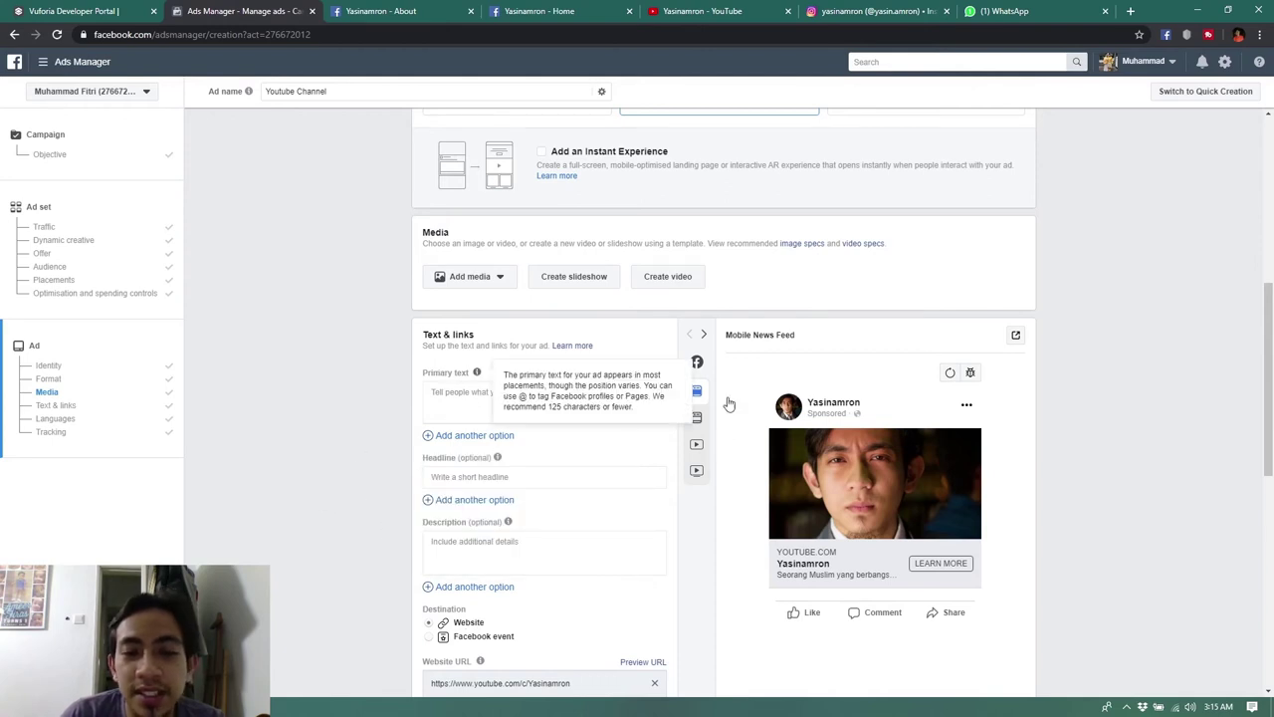
{"action": "left_click", "coordinate": [229, 706]}
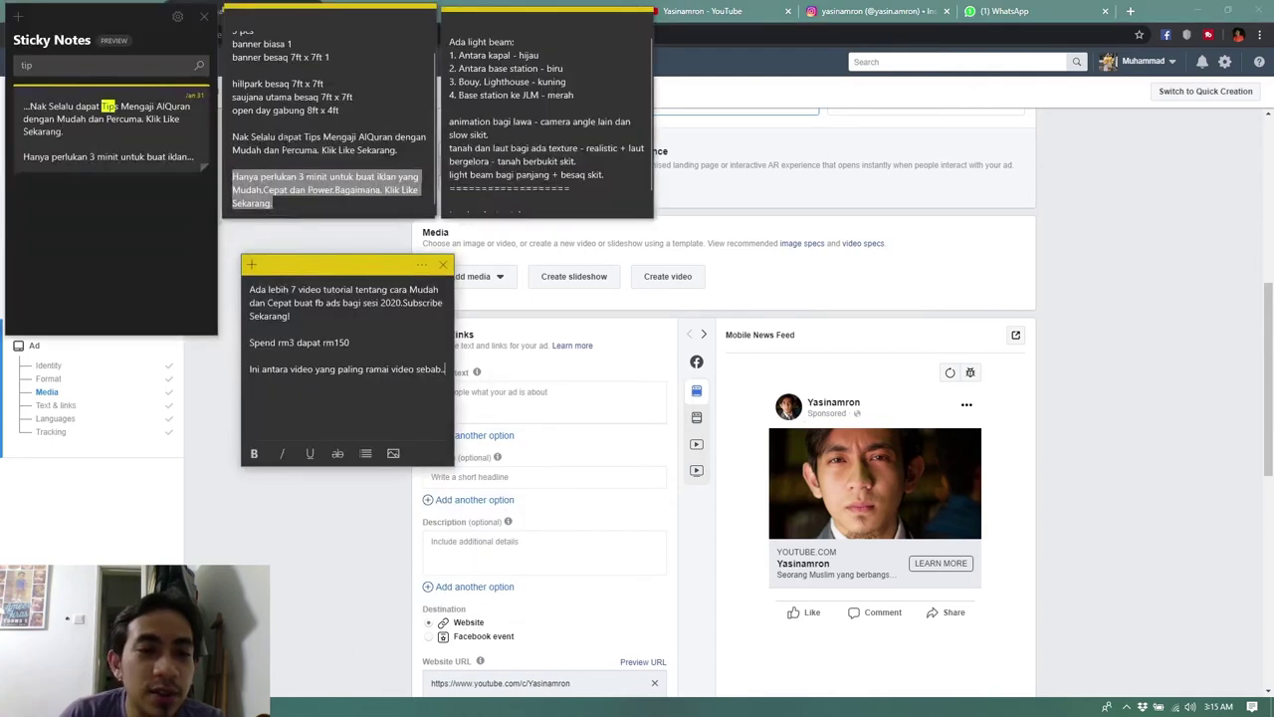
{"action": "left_click_drag", "start_coordinate": [290, 316], "coordinate": [240, 294]}
{"action": "key", "text": "ctrl+c"}
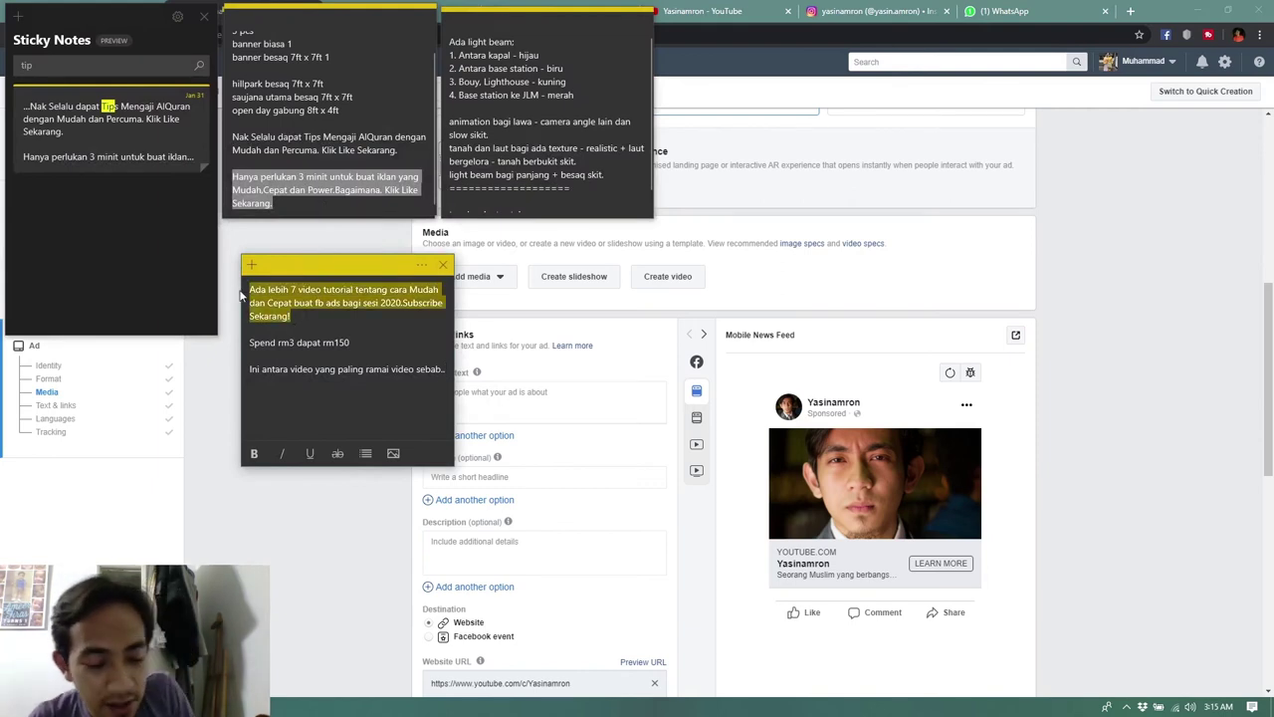
{"action": "left_click", "coordinate": [549, 398]}
{"action": "left_click", "coordinate": [550, 398]}
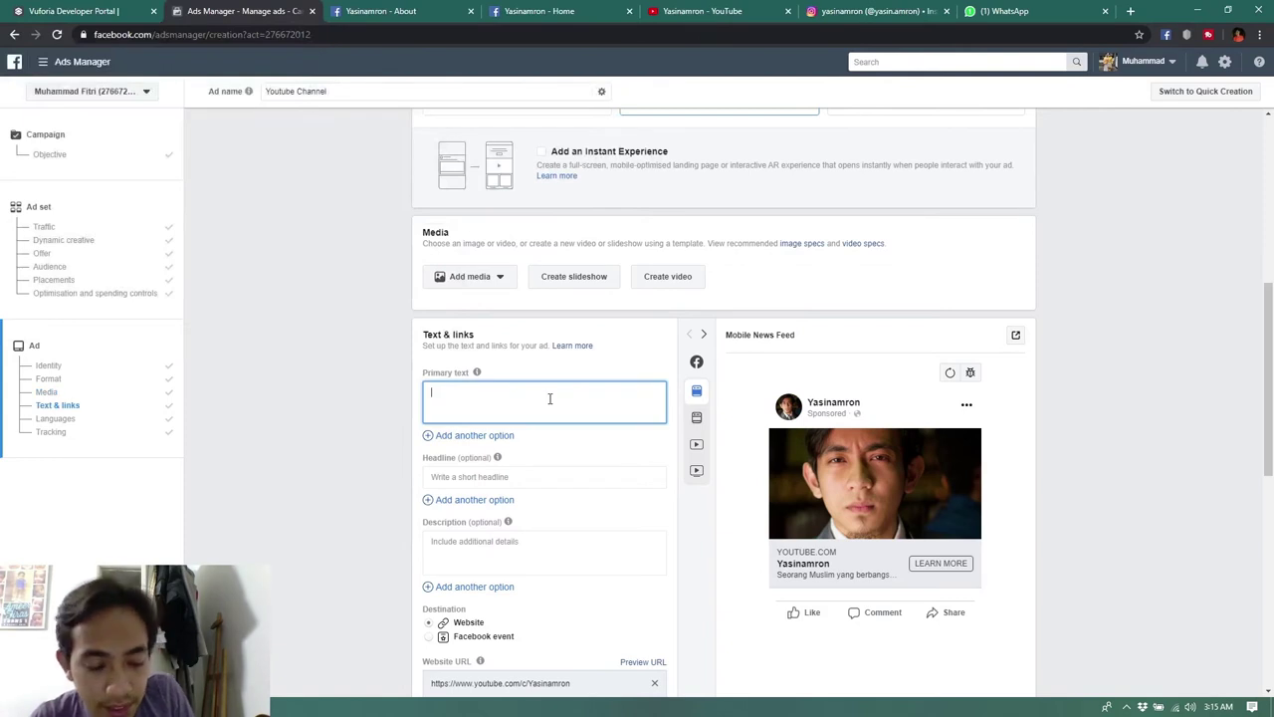
{"action": "key", "text": "ctrl+v"}
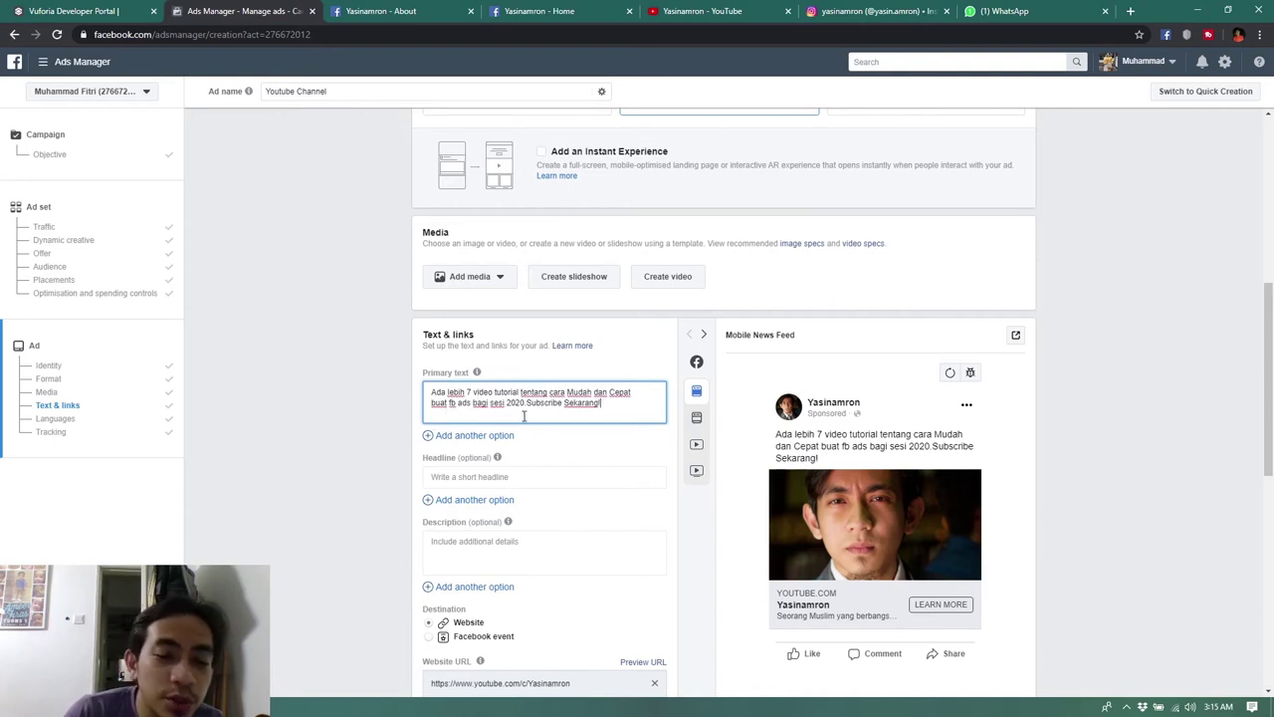
- Copy "Spend rm3 dapat rm150" from the Sticky Notes ad draft into the ad's headline in Ads Manager
{"action": "scroll", "coordinate": [1016, 533], "scroll_direction": "down", "scroll_amount": 2}
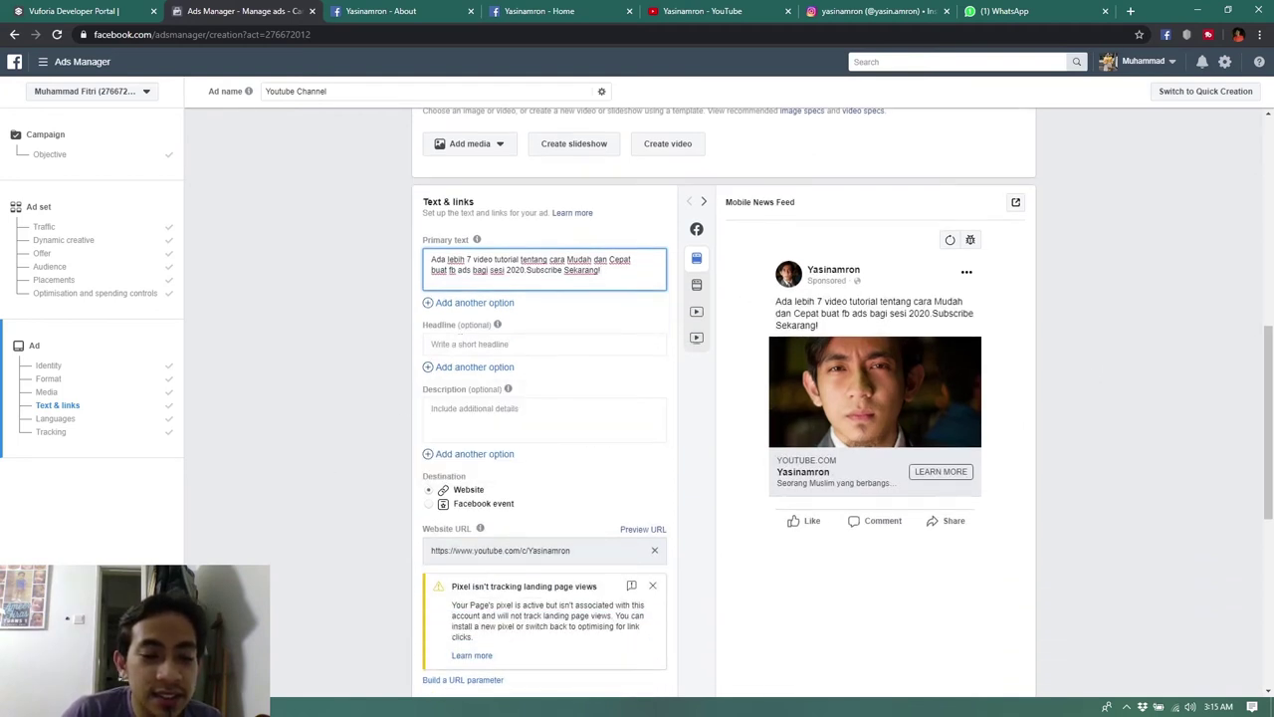
{"action": "key", "text": "alt+Tab"}
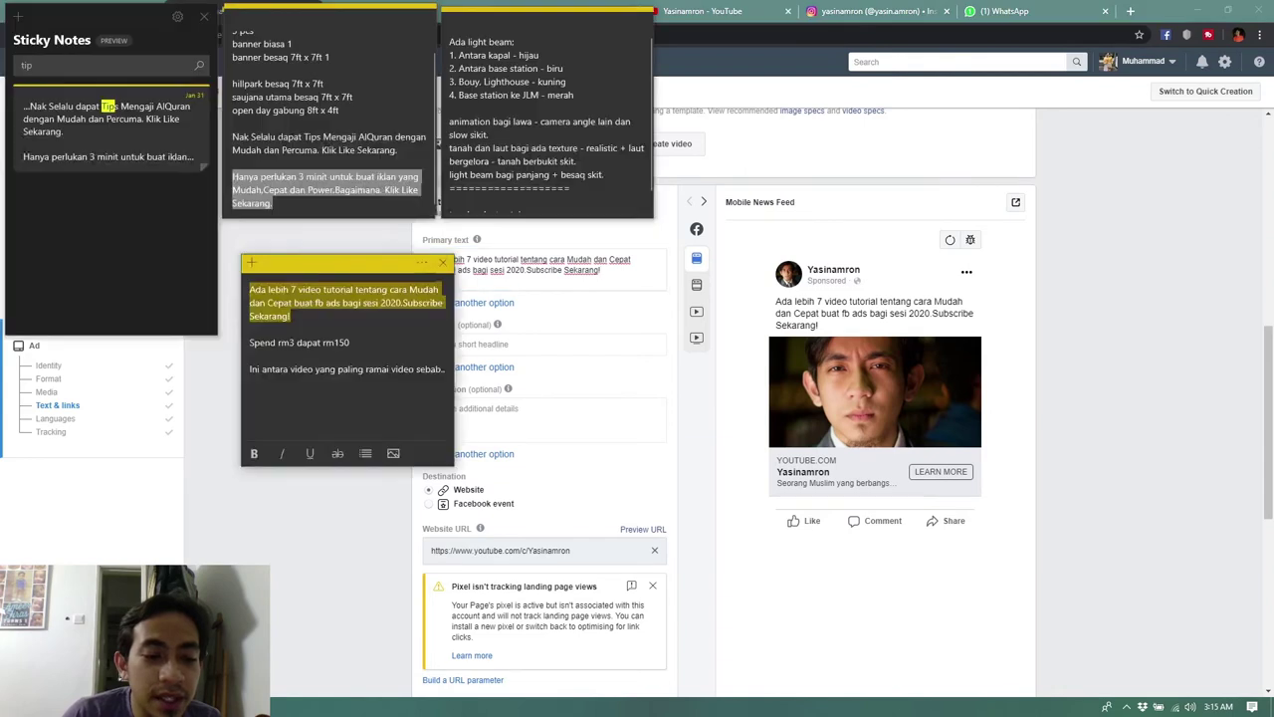
{"action": "left_click_drag", "start_coordinate": [359, 345], "coordinate": [249, 342]}
{"action": "key", "text": "ctrl+c"}
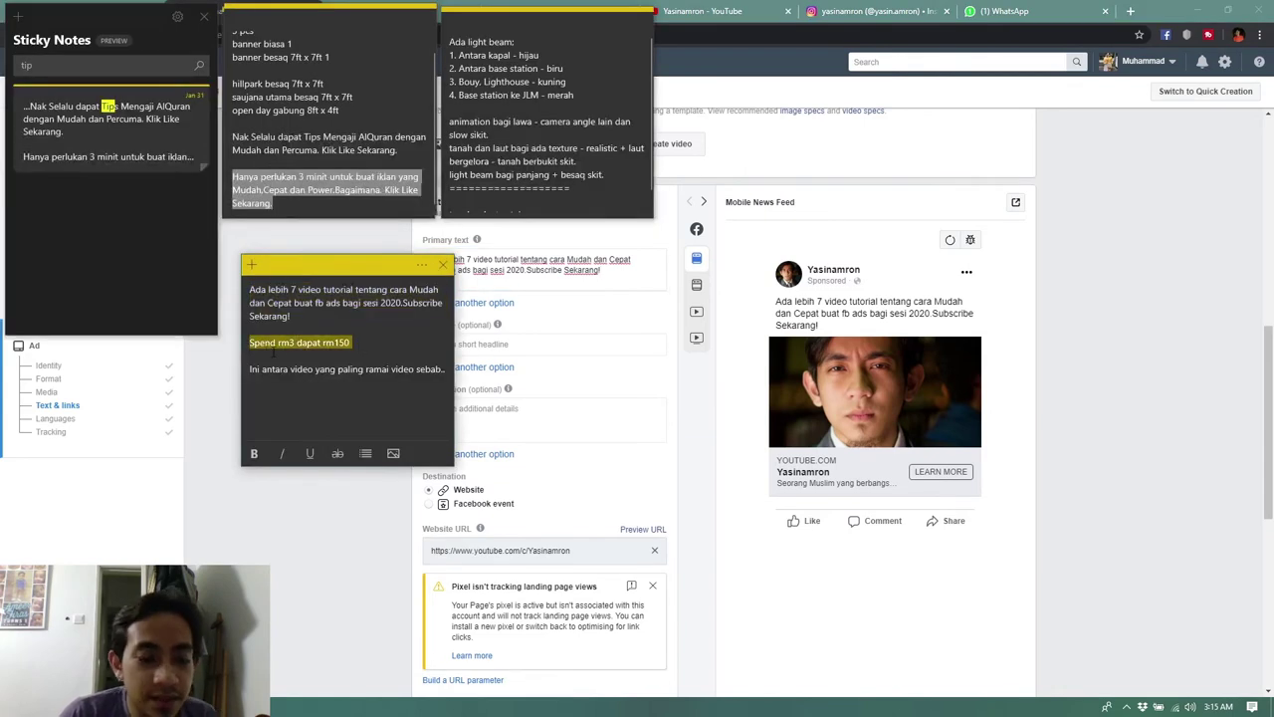
{"action": "mouse_move", "coordinate": [530, 388]}
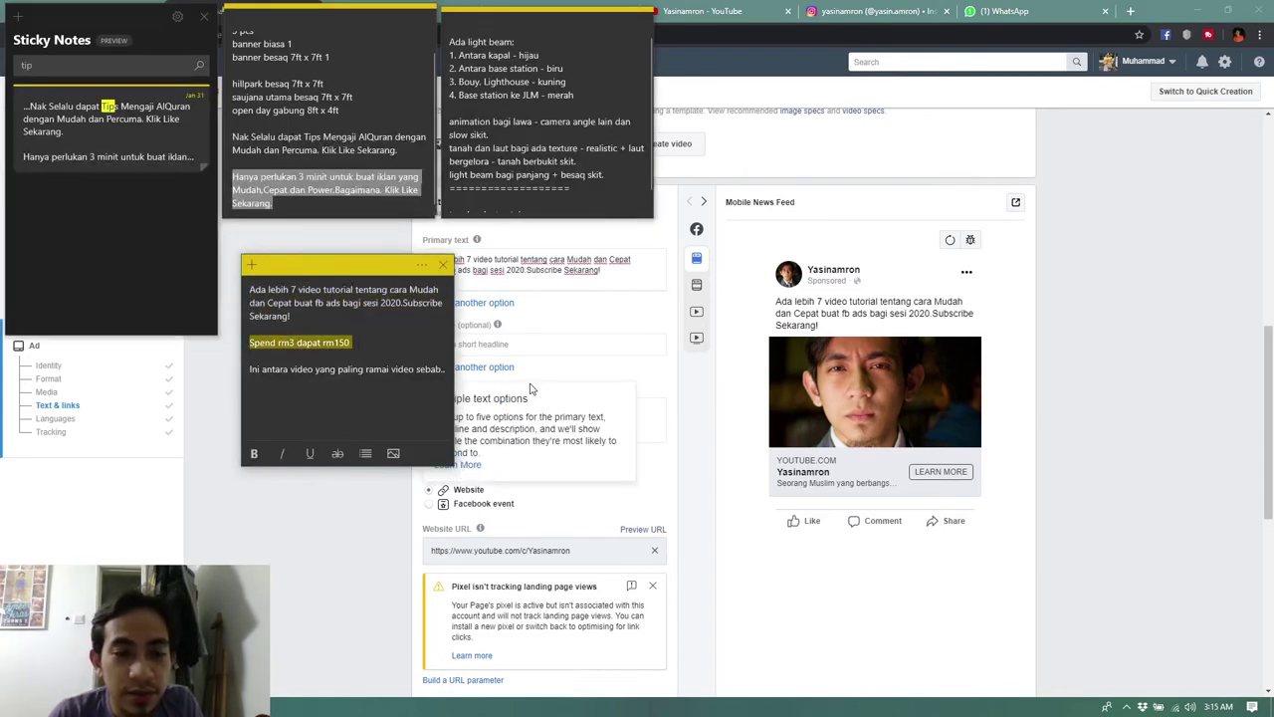
{"action": "left_click", "coordinate": [547, 342]}
{"action": "key", "text": "ctrl+v"}
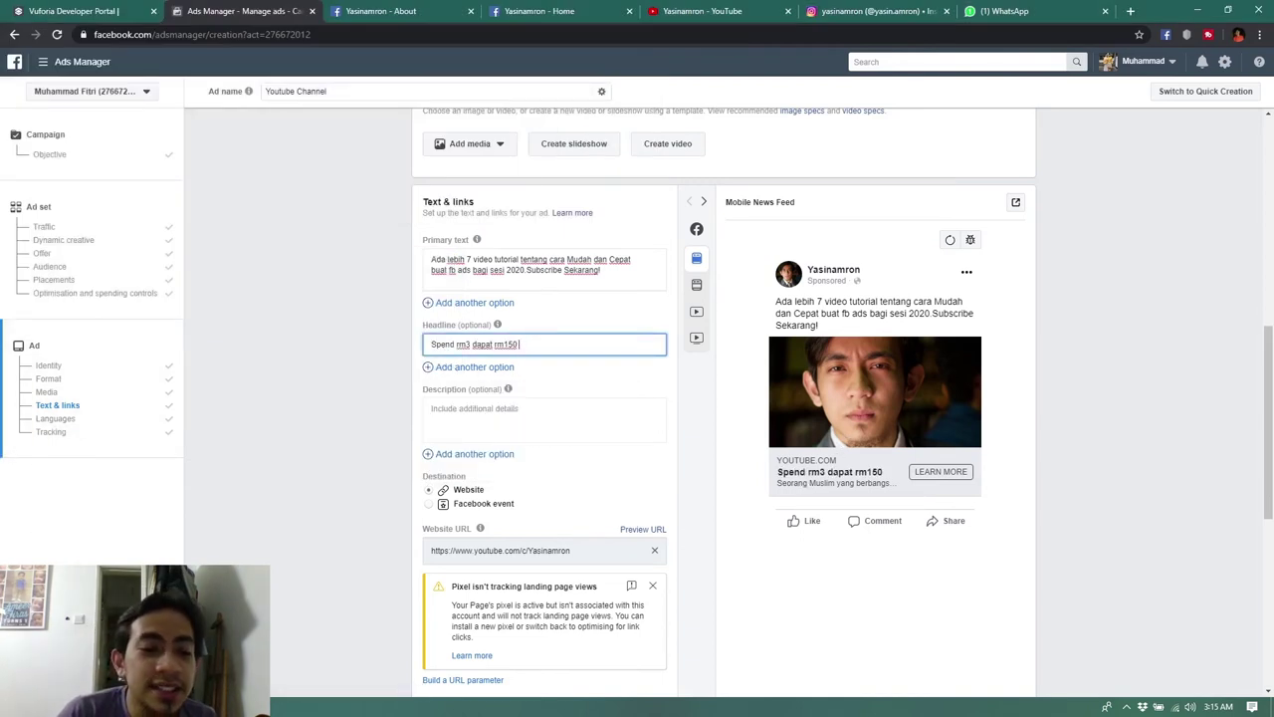
- Copy "Ini antara video yang paling ramai video sebab.." from the Sticky Notes ad draft into the ad's description in Ads Manager
{"action": "key", "text": "alt+Tab"}
{"action": "key", "text": "alt+Tab"}
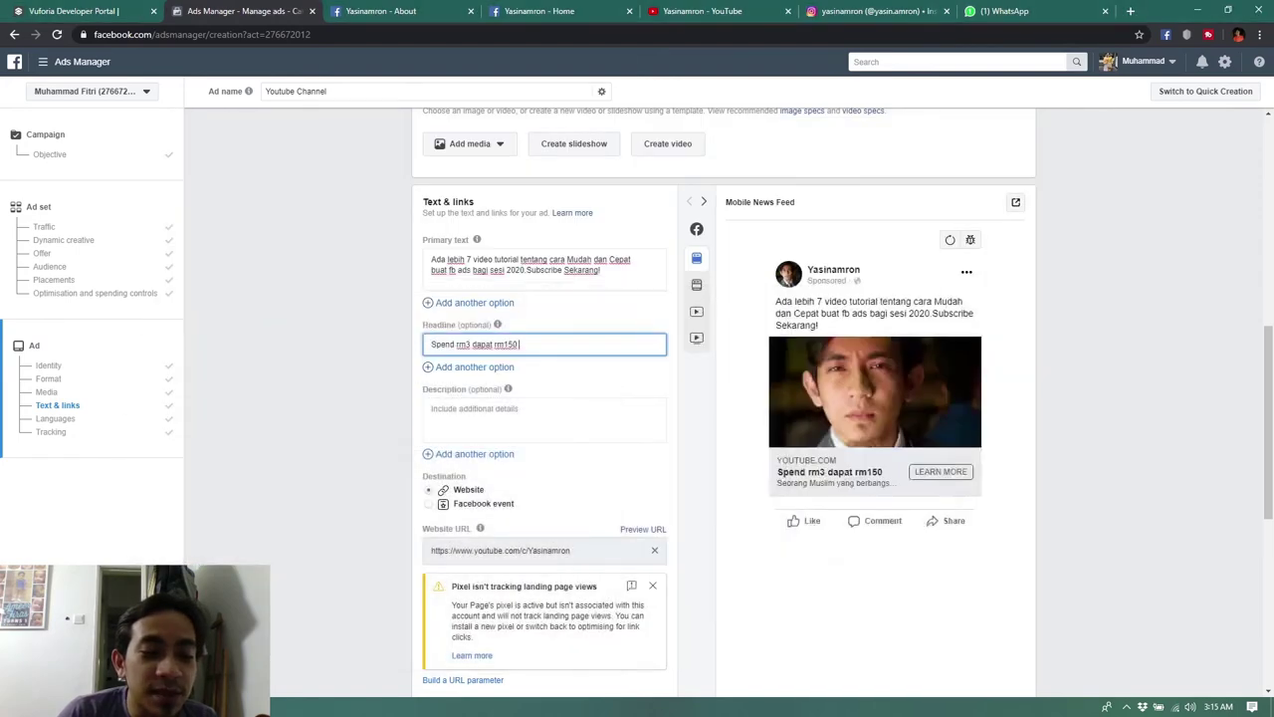
{"action": "key", "text": "alt+Tab"}
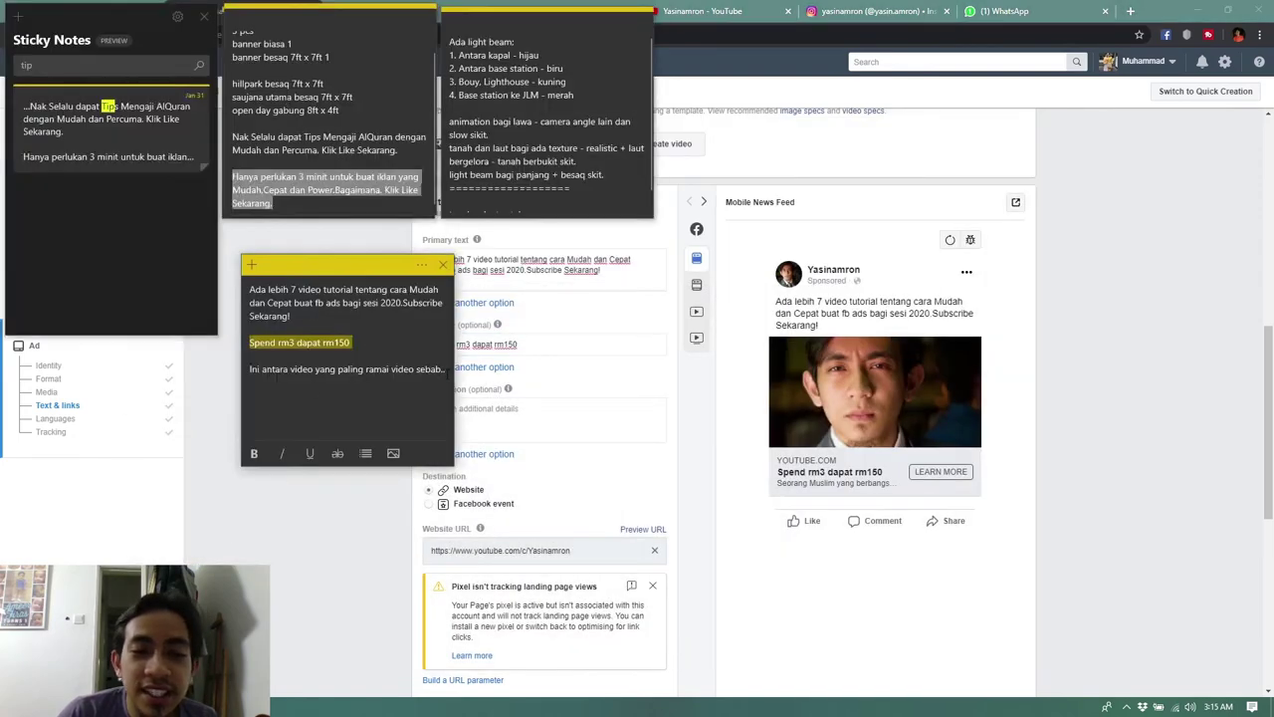
{"action": "left_click_drag", "start_coordinate": [445, 369], "coordinate": [249, 377]}
{"action": "key", "text": "ctrl+c"}
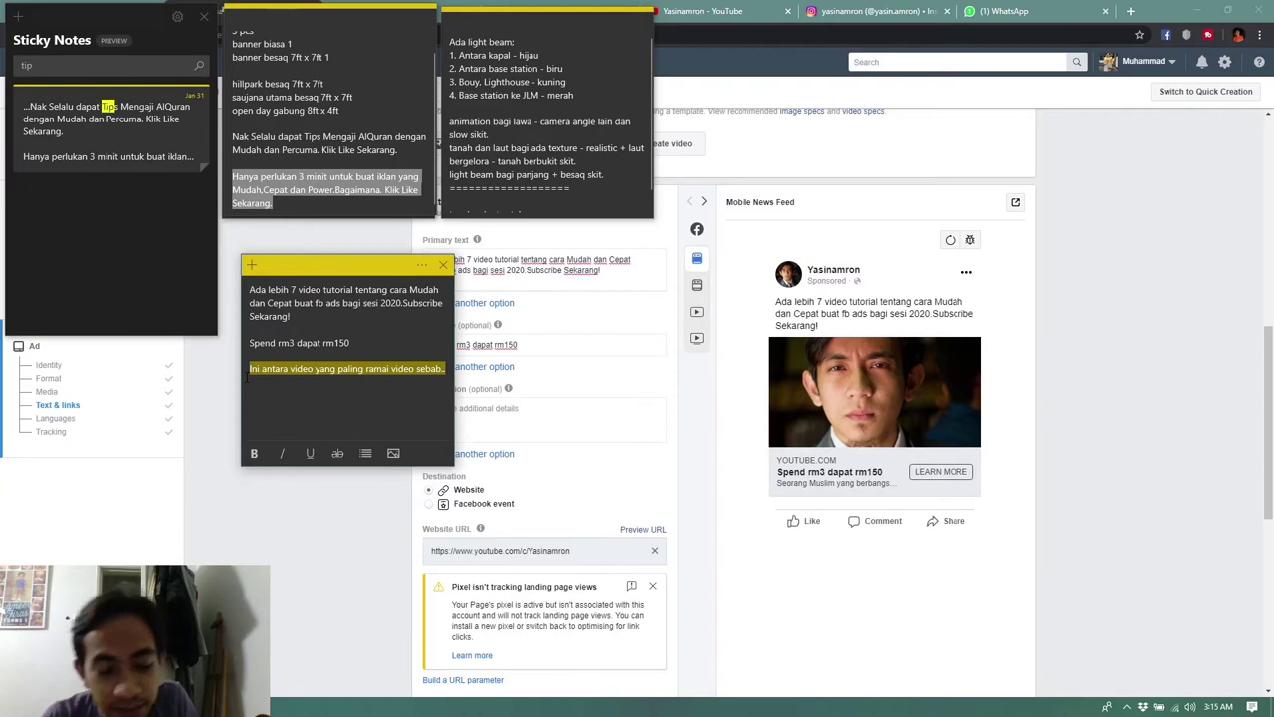
{"action": "left_click", "coordinate": [628, 415]}
{"action": "key", "text": "ctrl+v"}
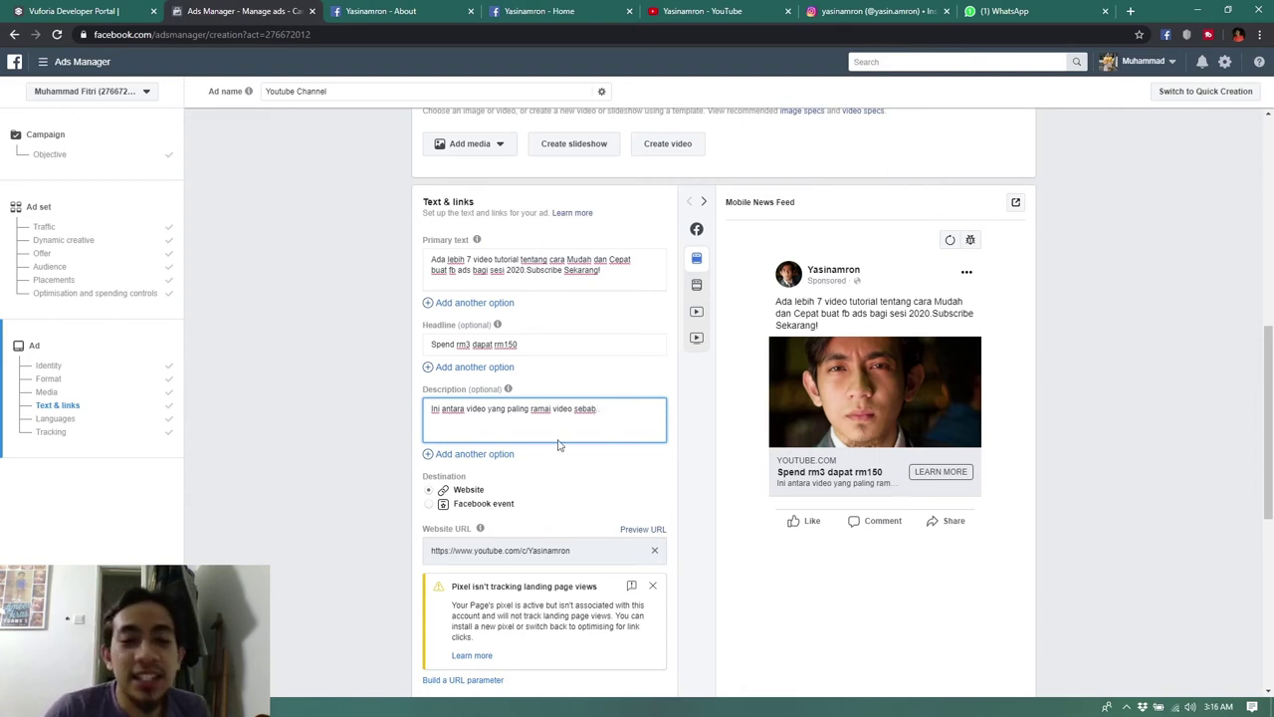
- Dismiss the pixel tracking warning beneath the ad's website URL
{"action": "scroll", "coordinate": [597, 388], "scroll_direction": "down", "scroll_amount": 2}
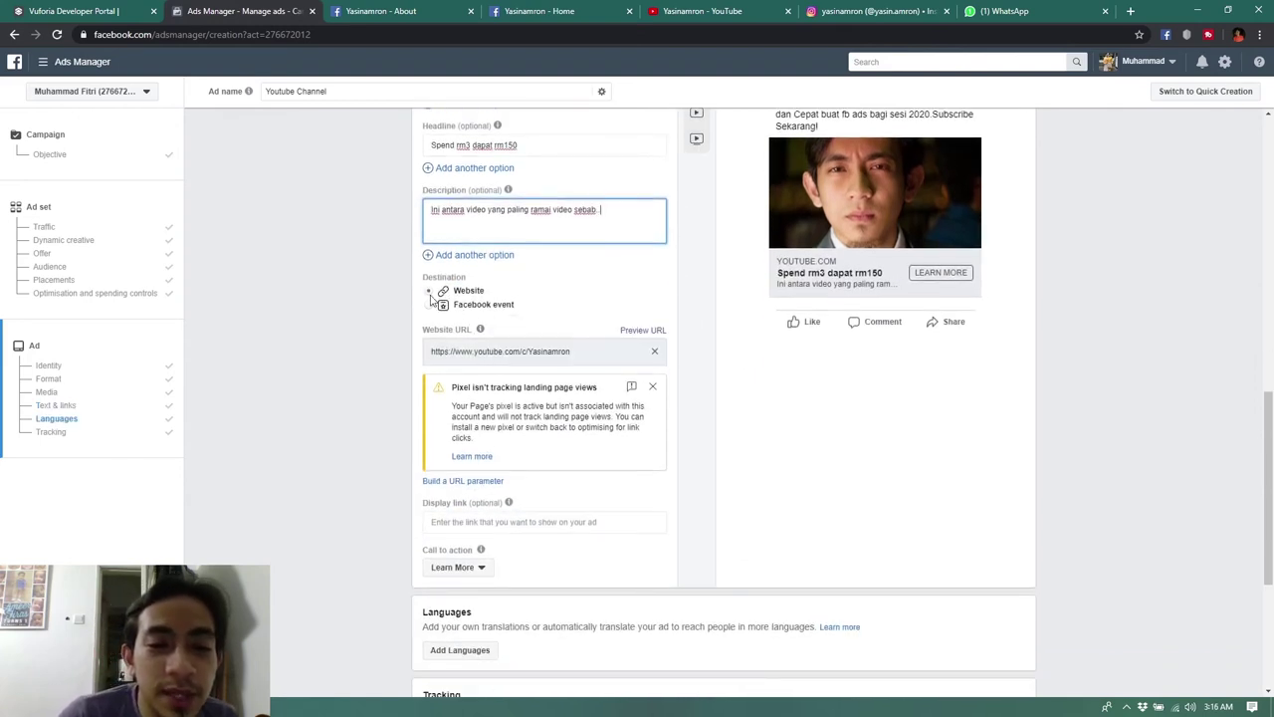
{"action": "scroll", "coordinate": [578, 406], "scroll_direction": "down", "scroll_amount": 1}
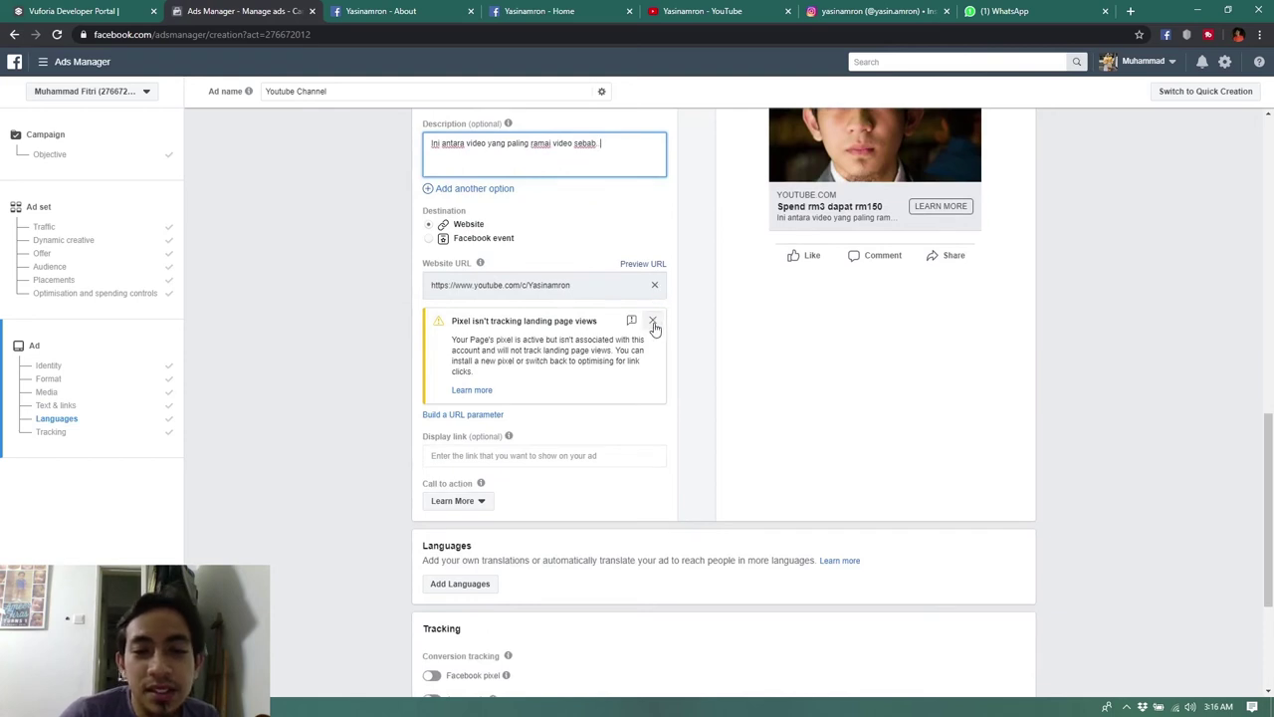
{"action": "left_click", "coordinate": [652, 325]}
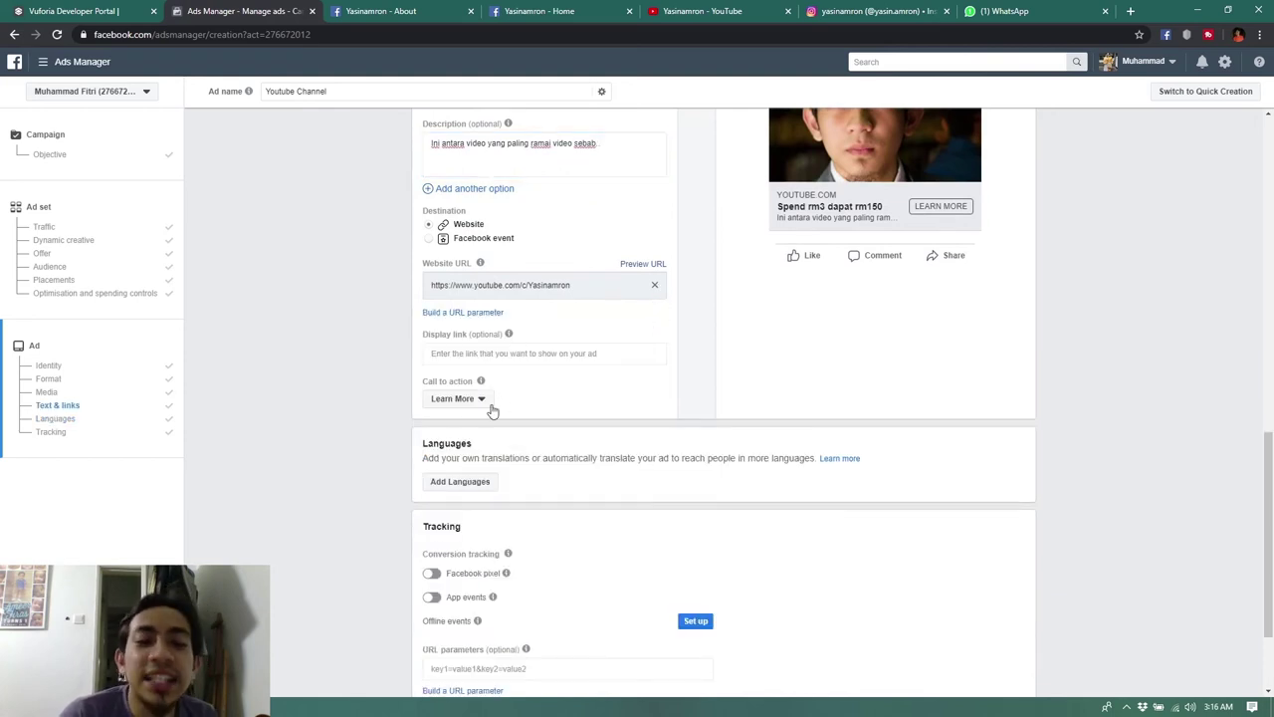
{"action": "scroll", "coordinate": [540, 466], "scroll_direction": "down", "scroll_amount": 1}
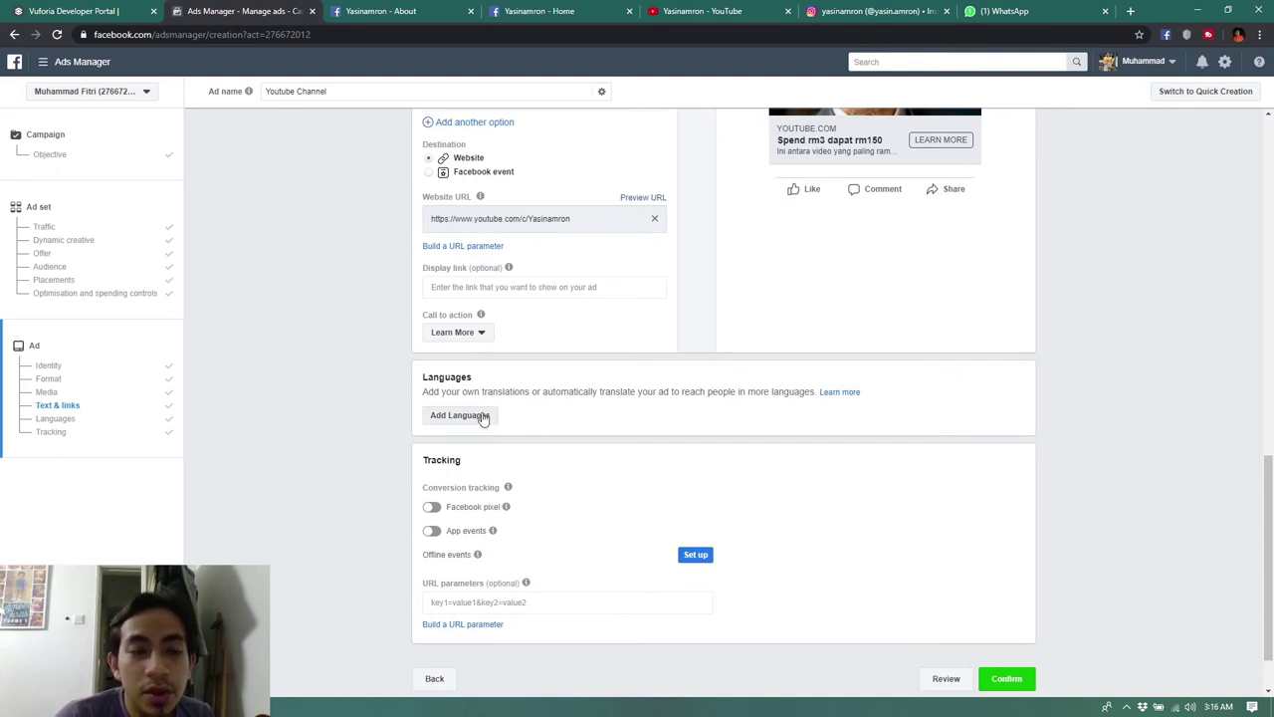
- Review the ad set's audience settings, including location, age range and detailed targeting
{"action": "left_click", "coordinate": [111, 246]}
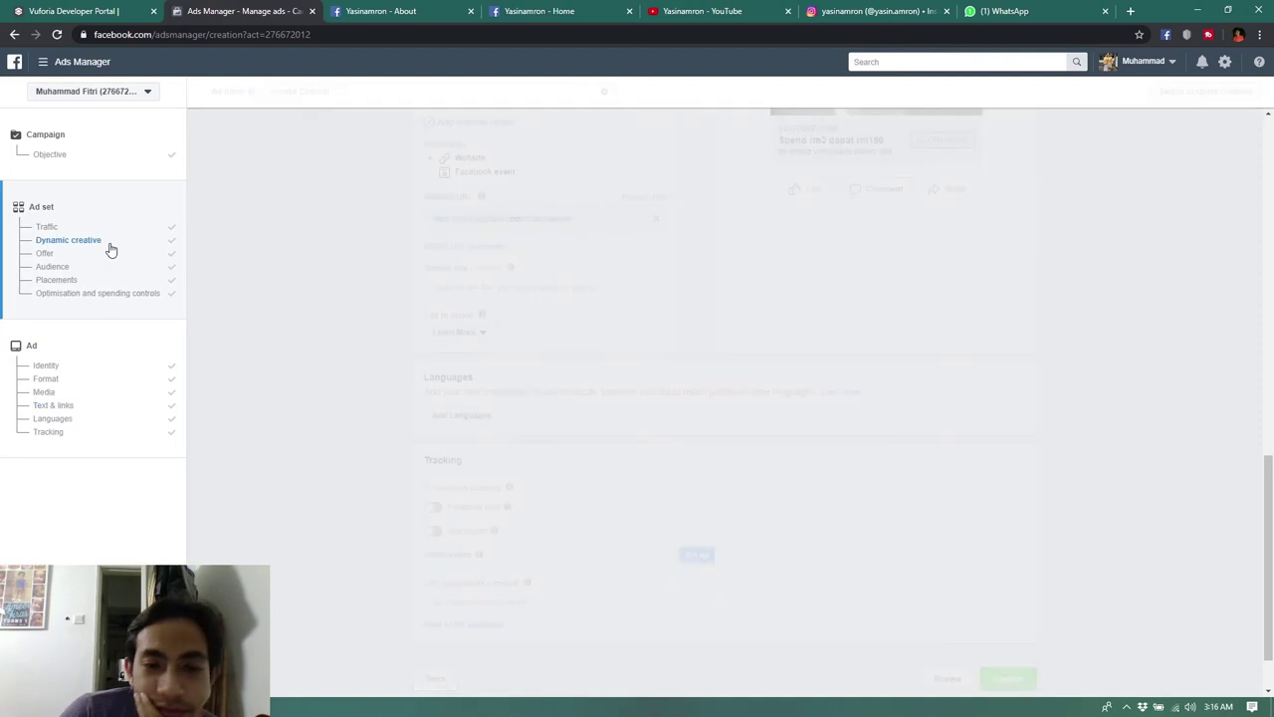
{"action": "scroll", "coordinate": [486, 482], "scroll_direction": "down", "scroll_amount": 3}
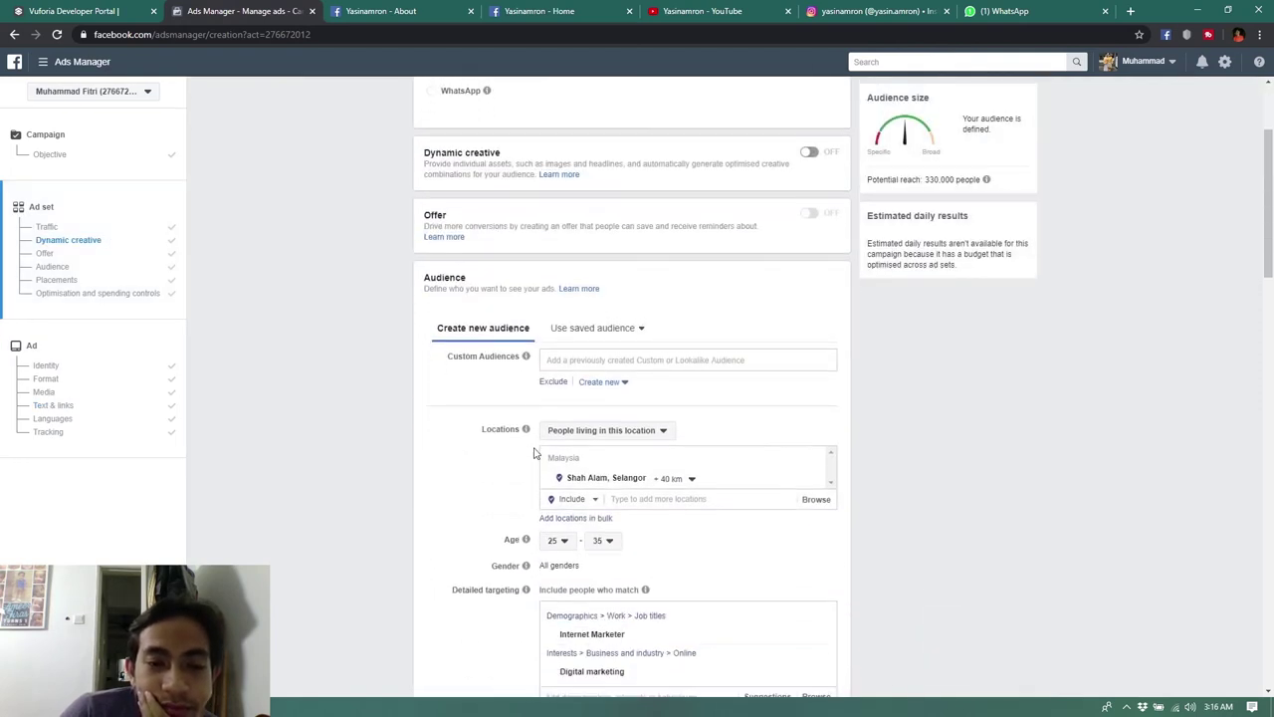
{"action": "scroll", "coordinate": [487, 482], "scroll_direction": "down", "scroll_amount": 2}
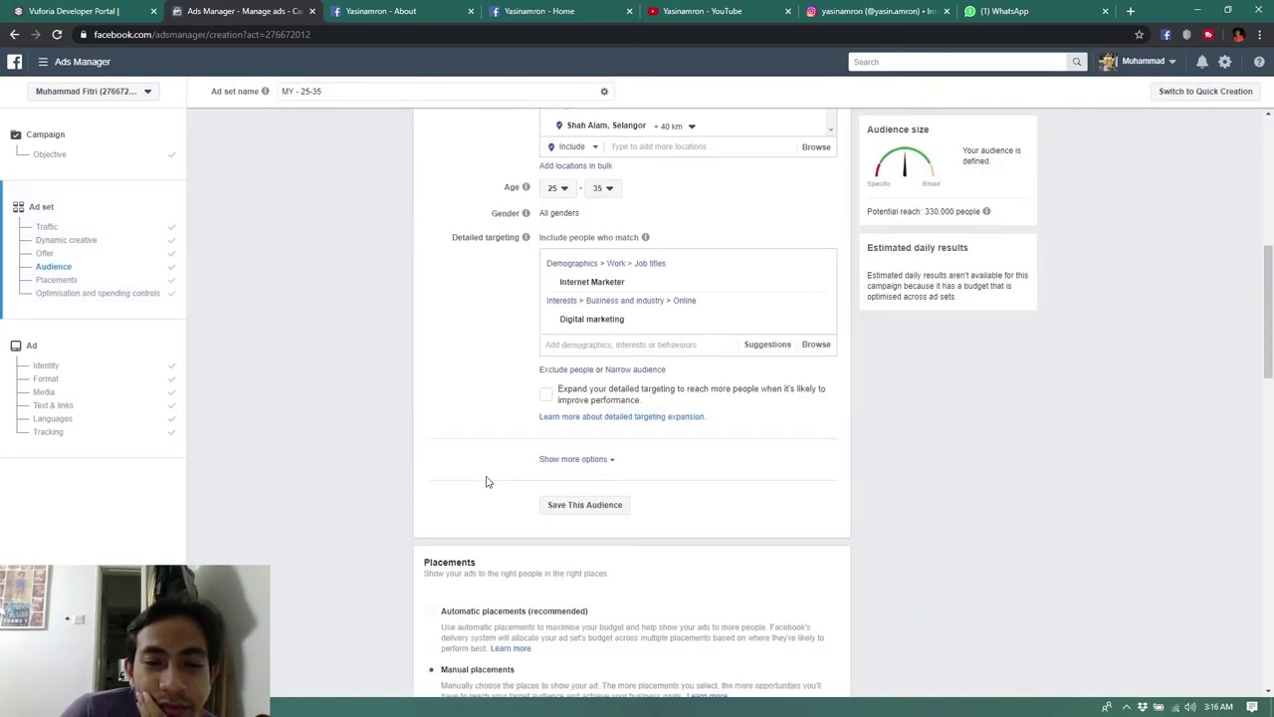
- Return to the ad's text and links settings and dismiss the pixel landing page warning
{"action": "left_click", "coordinate": [72, 364]}
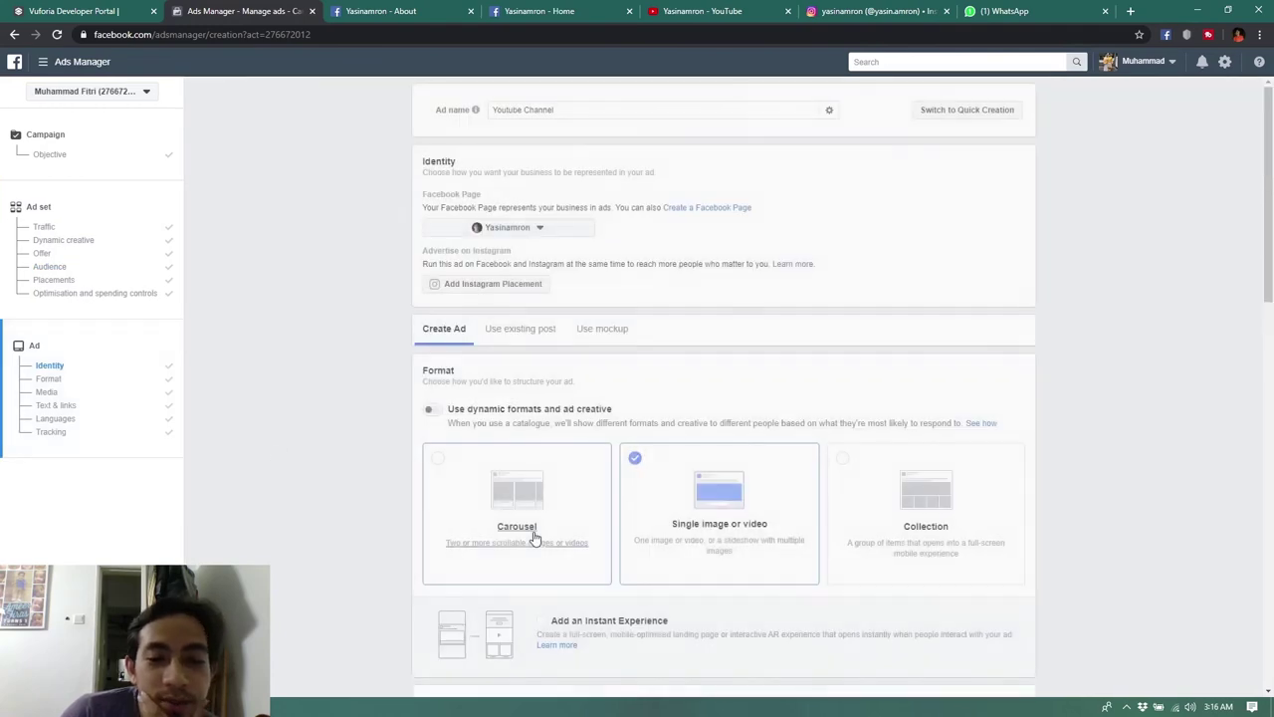
{"action": "scroll", "coordinate": [534, 531], "scroll_direction": "down", "scroll_amount": 5}
{"action": "scroll", "coordinate": [562, 546], "scroll_direction": "down", "scroll_amount": 4}
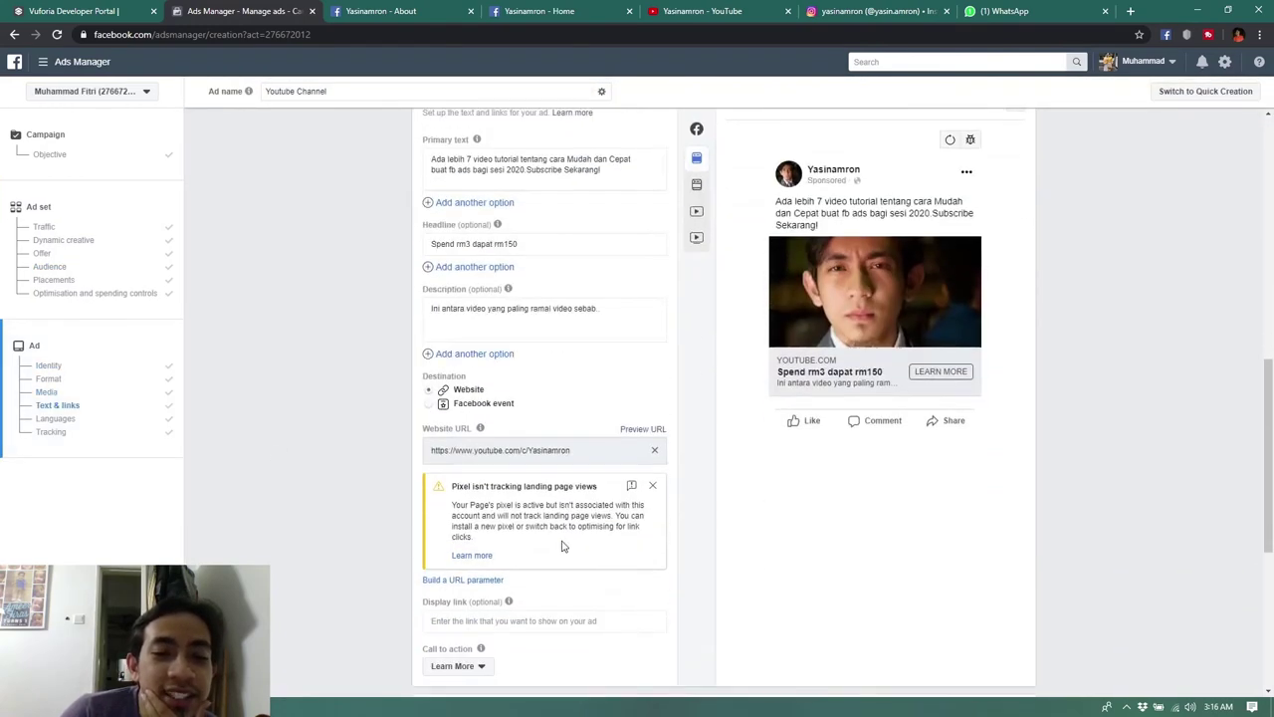
{"action": "left_click", "coordinate": [652, 288]}
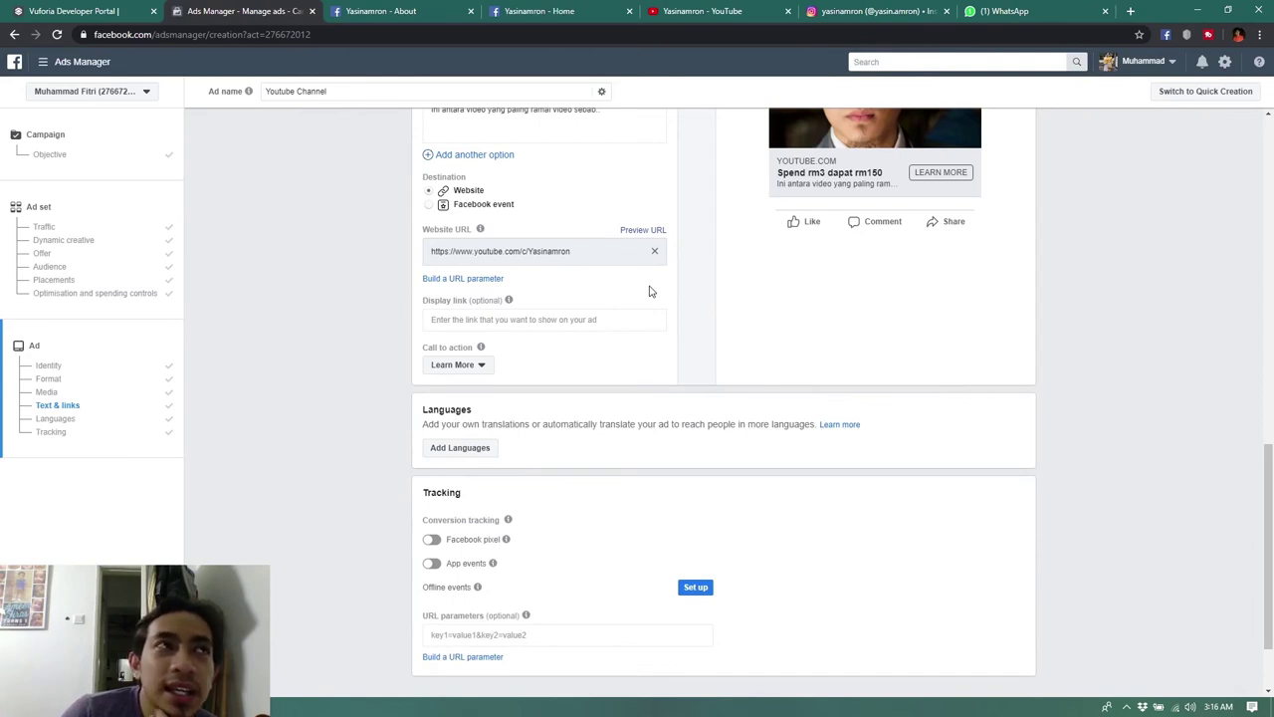
- Set Malay as the ad's default language and add English as an additional language
{"action": "left_click", "coordinate": [459, 448]}
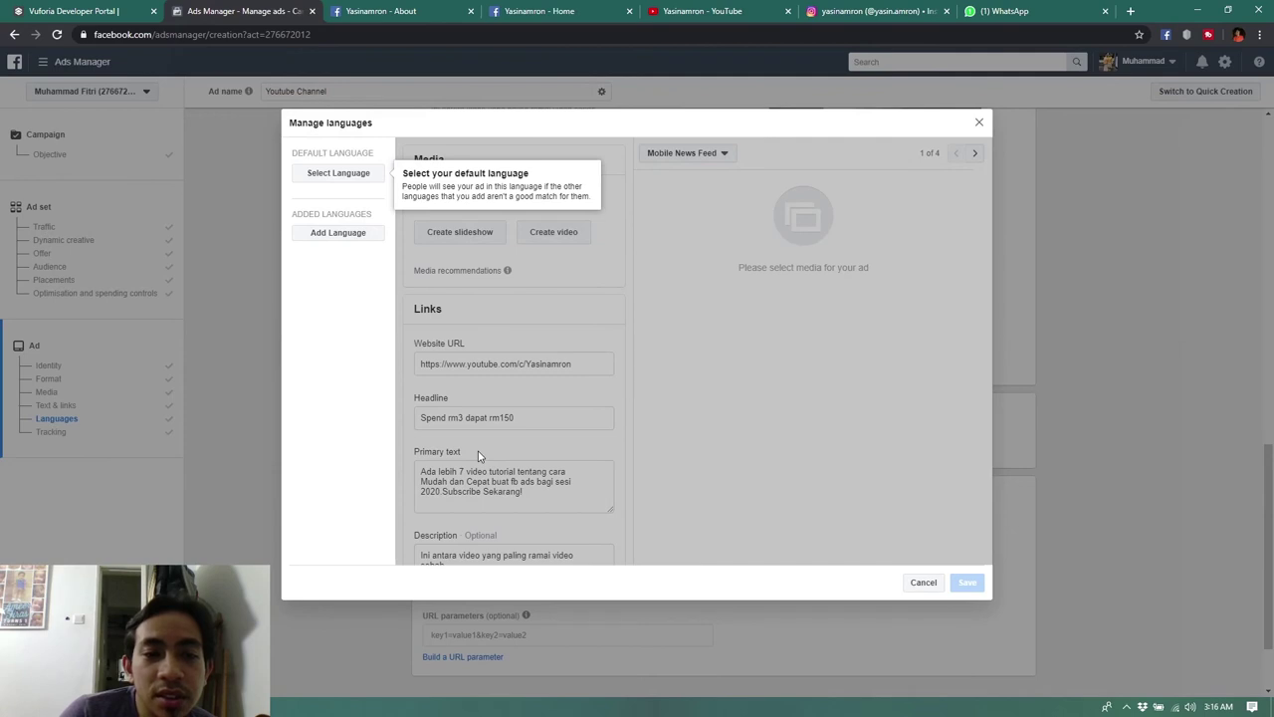
{"action": "left_click", "coordinate": [346, 176]}
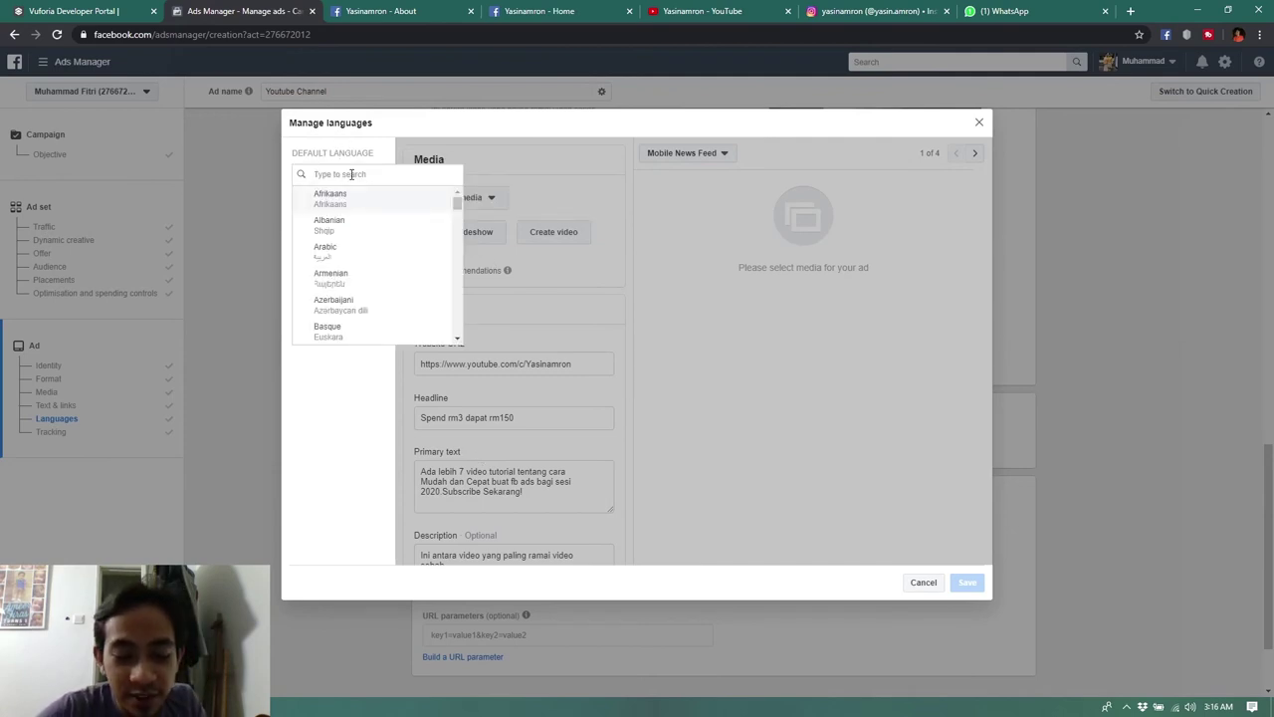
{"action": "type", "text": "mala"}
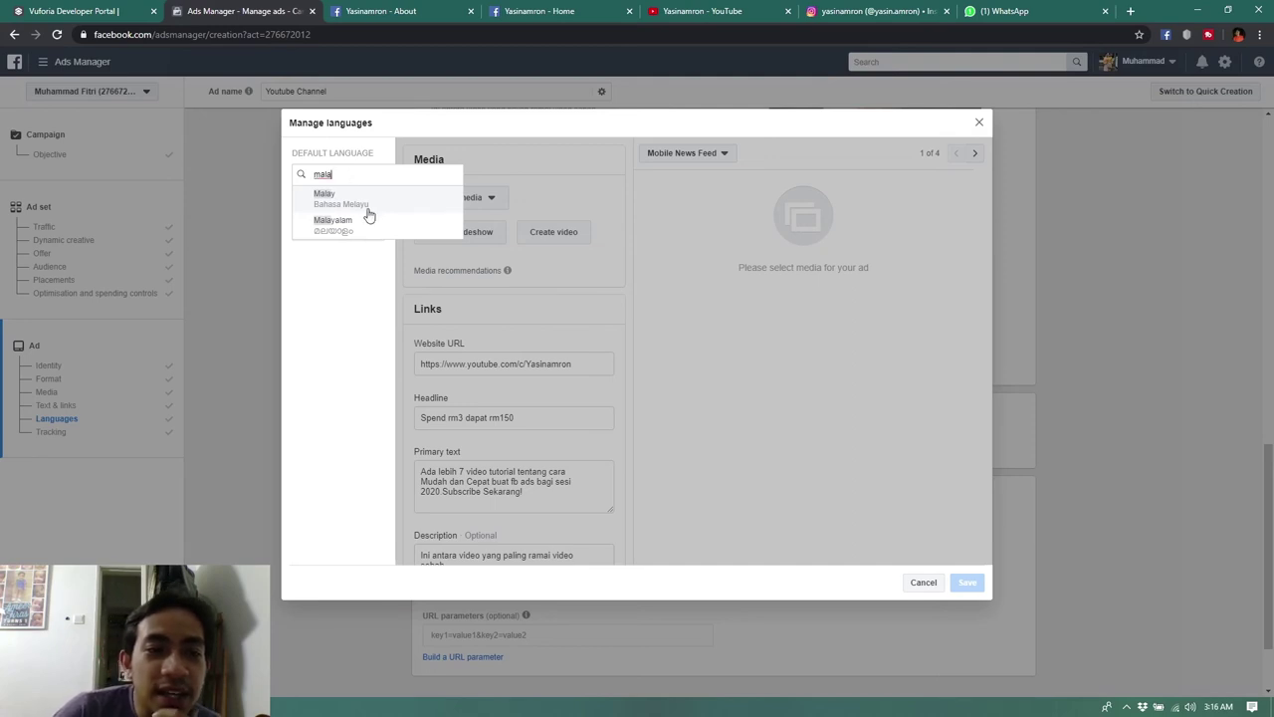
{"action": "left_click", "coordinate": [365, 199]}
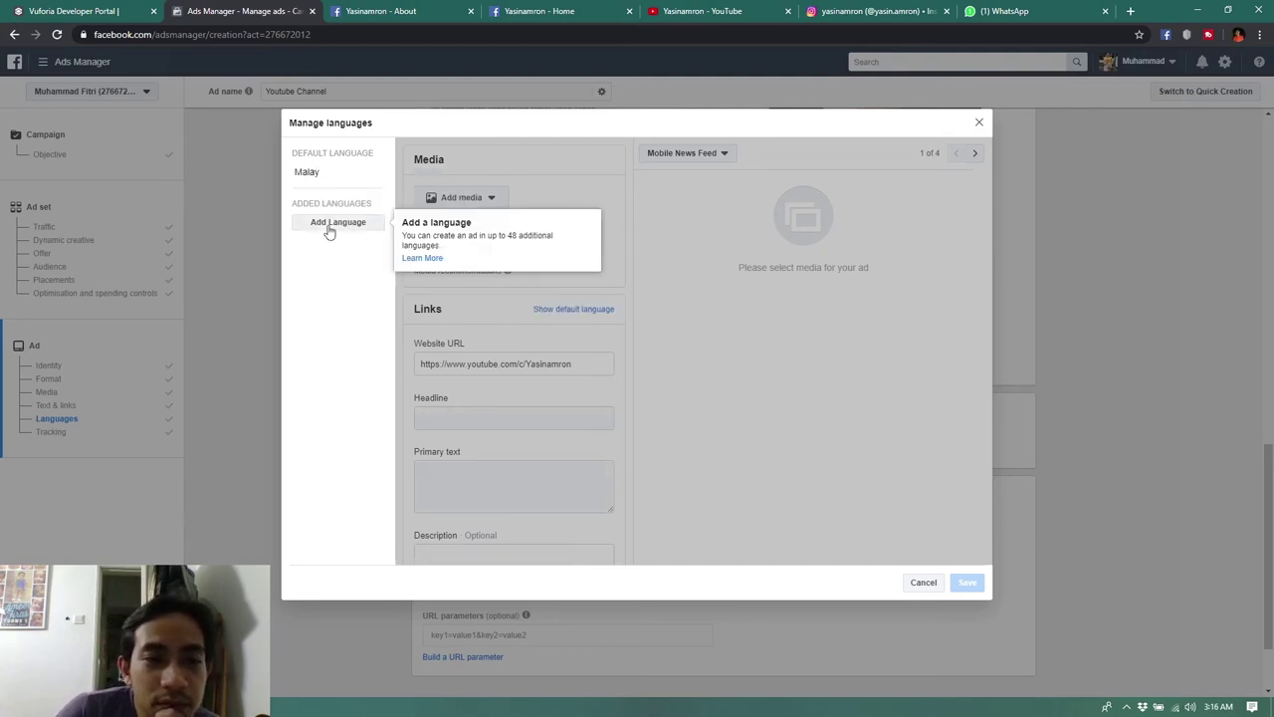
{"action": "left_click", "coordinate": [329, 223]}
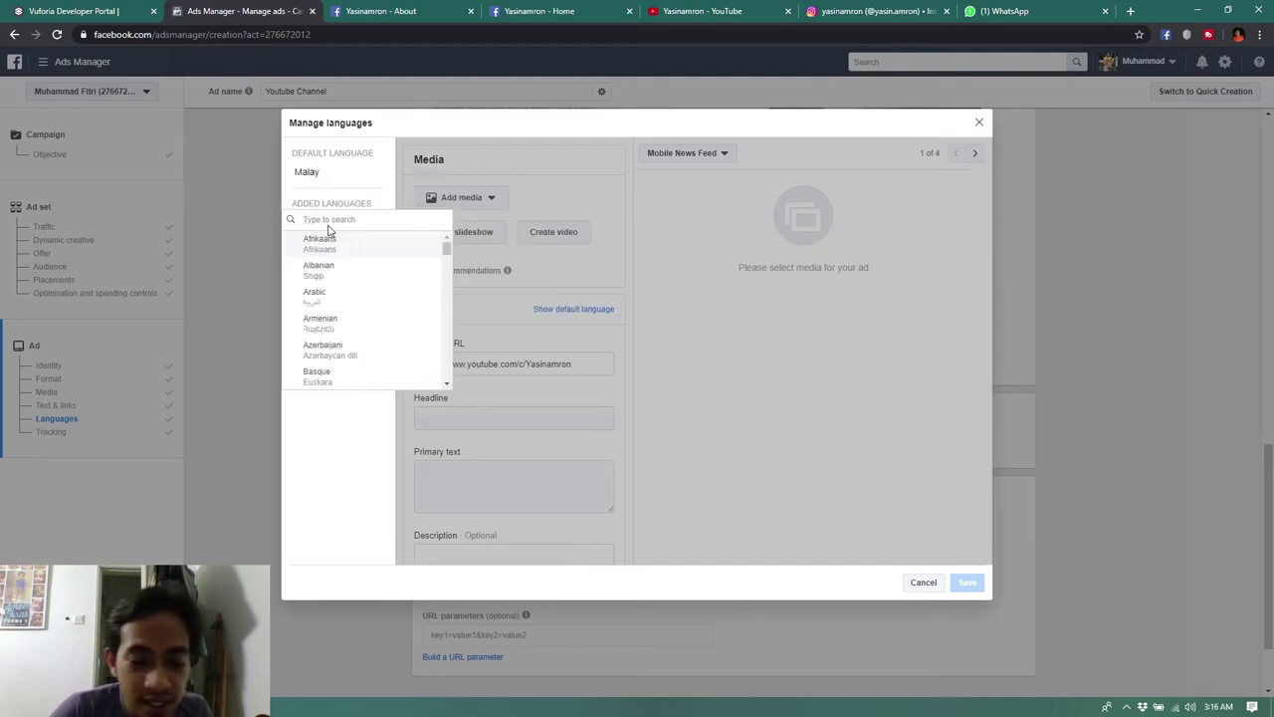
{"action": "type", "text": "engl"}
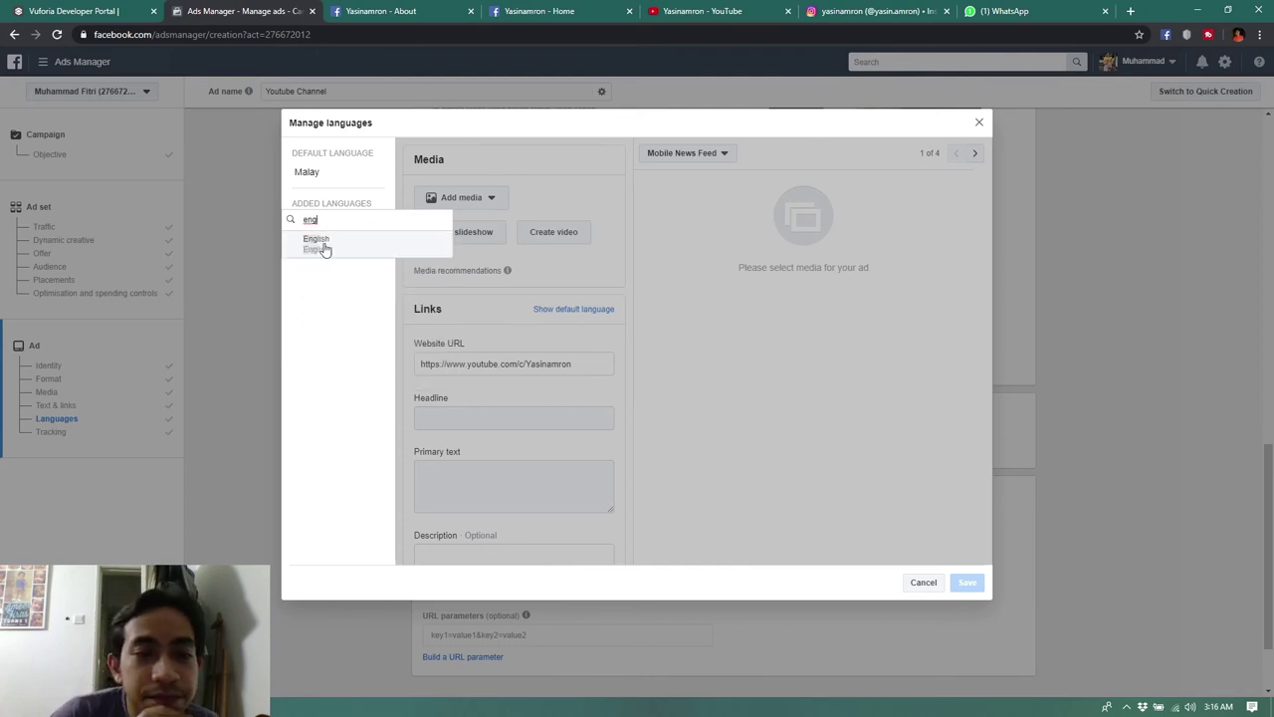
{"action": "left_click", "coordinate": [324, 245]}
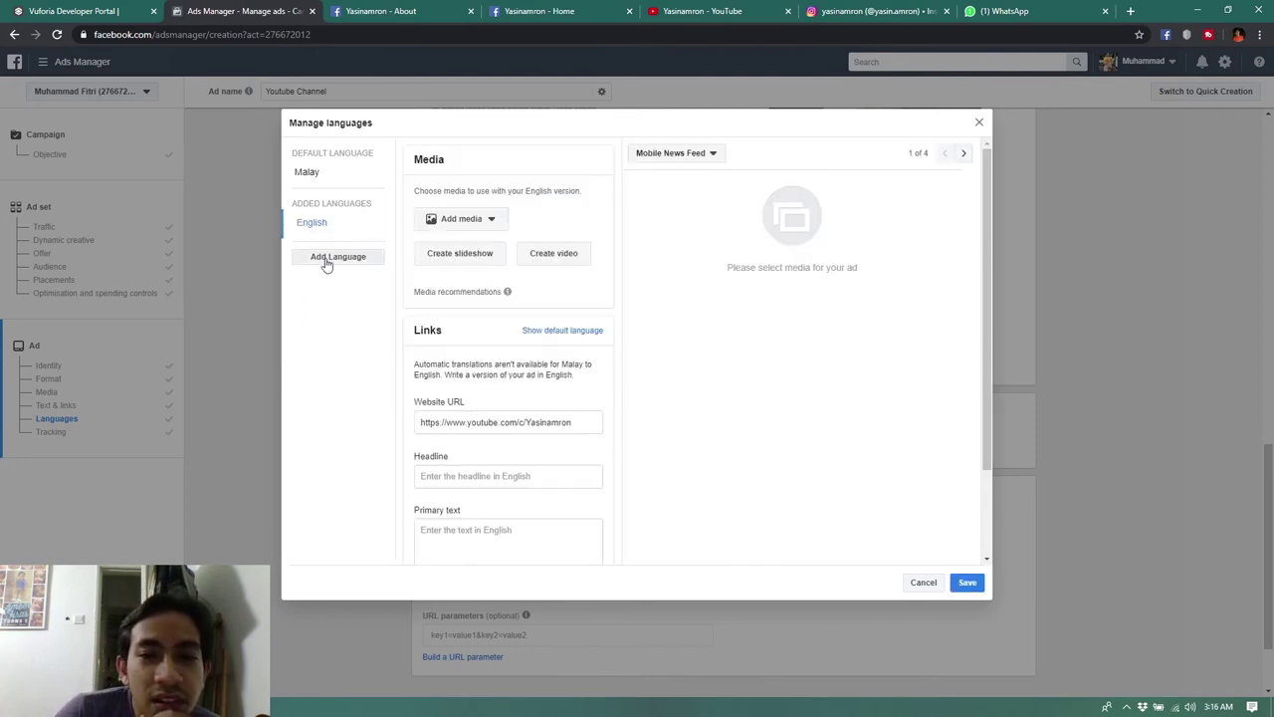
{"action": "left_click", "coordinate": [327, 261]}
{"action": "type", "text": "mala"}
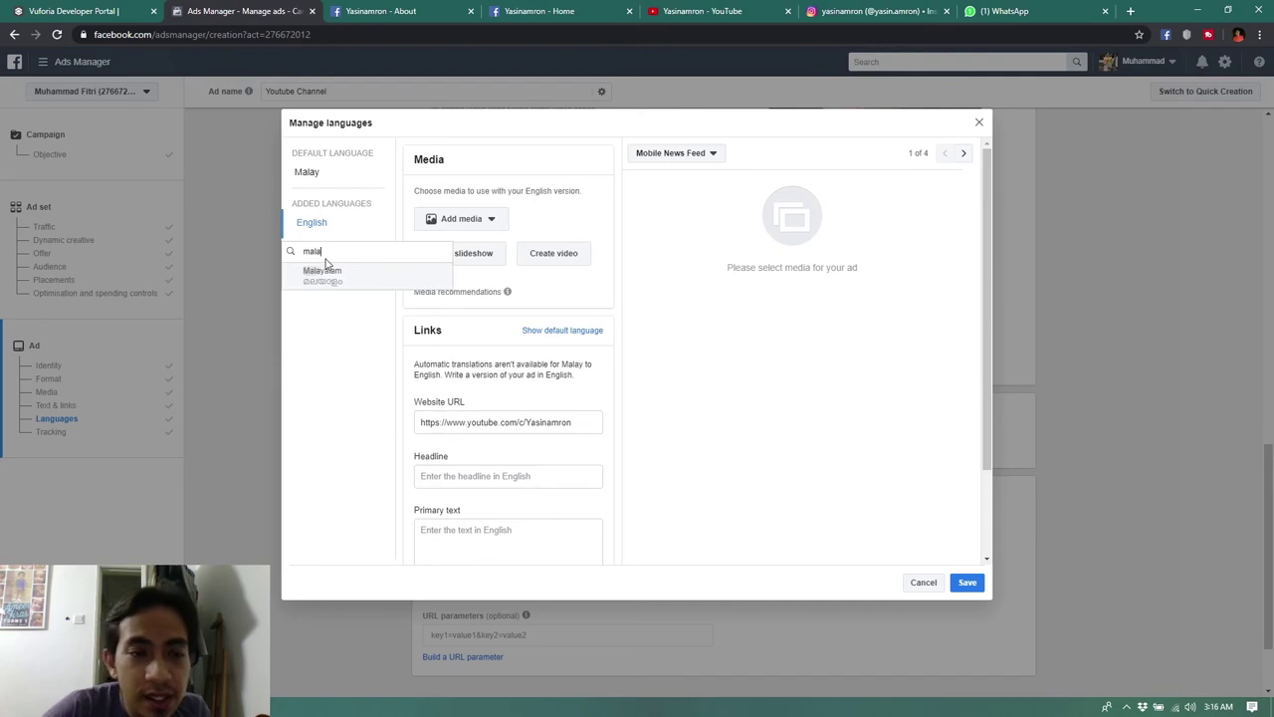
{"action": "key", "text": "BackSpace"}
{"action": "key", "text": "BackSpace"}
{"action": "key", "text": "BackSpace"}
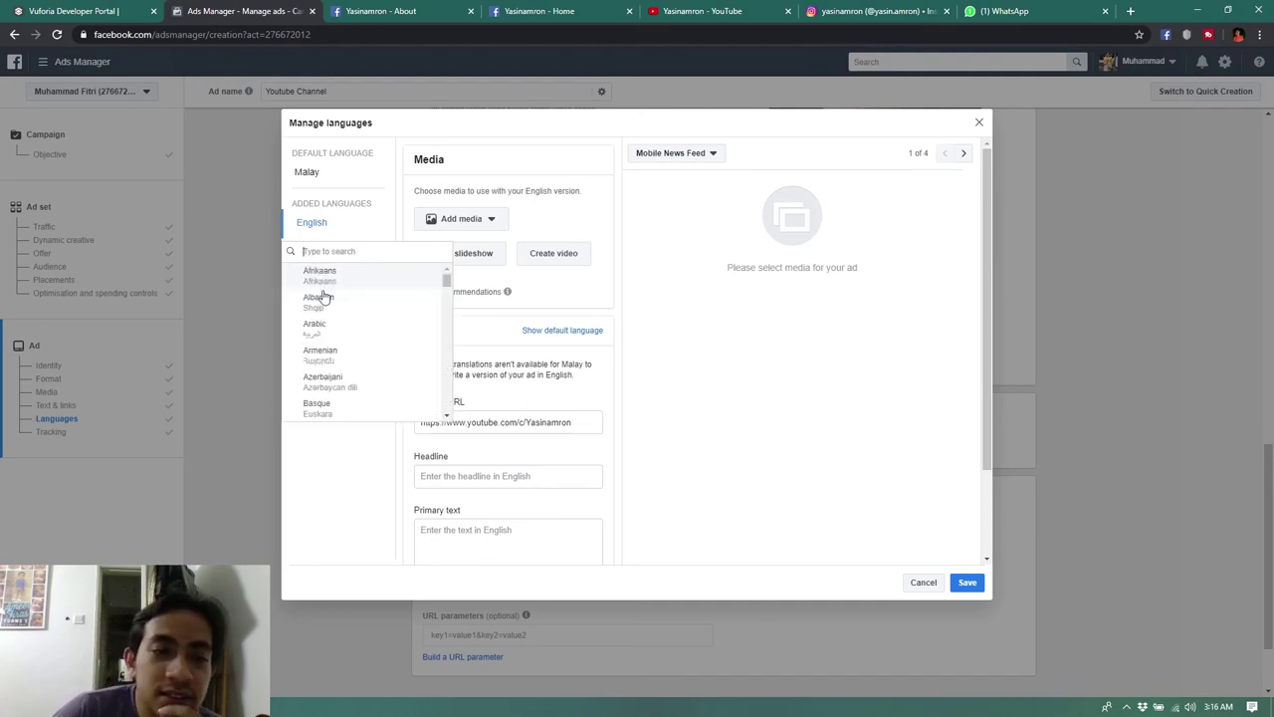
{"action": "left_click", "coordinate": [325, 478]}
- Try to save the language versions with the English headline, primary text and description left empty
{"action": "scroll", "coordinate": [732, 391], "scroll_direction": "down", "scroll_amount": 3}
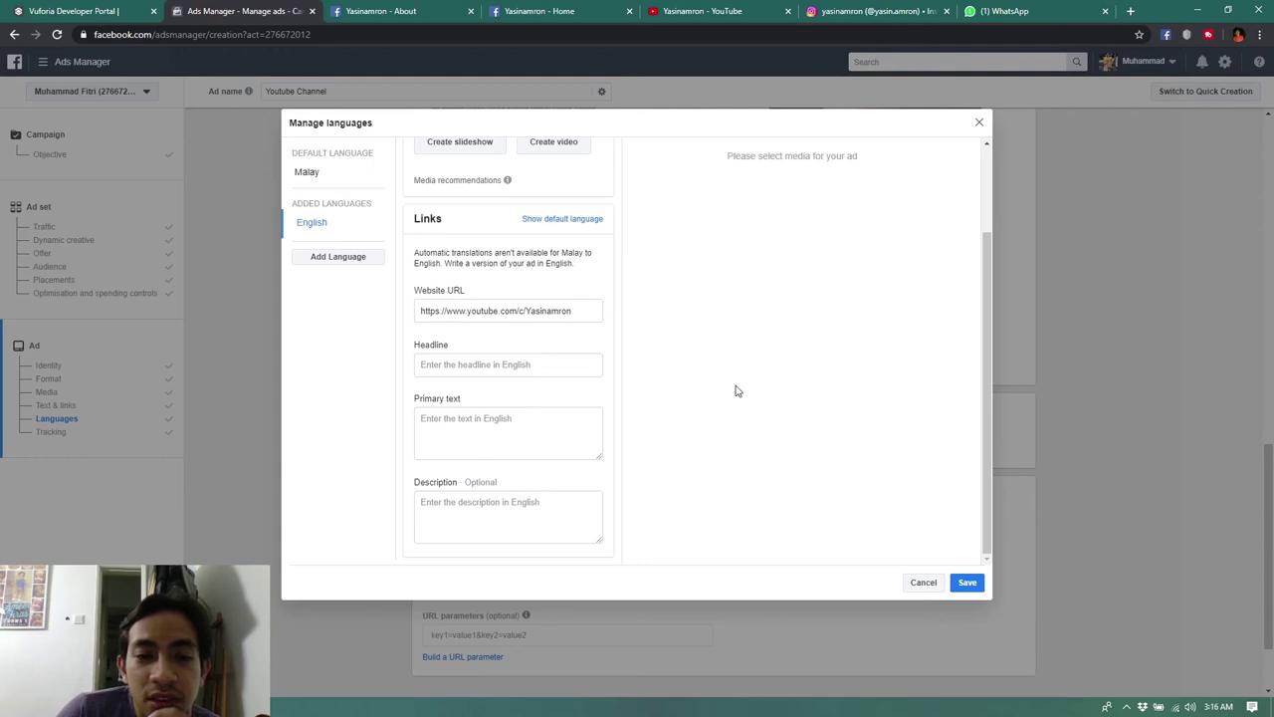
{"action": "scroll", "coordinate": [734, 390], "scroll_direction": "up", "scroll_amount": 3}
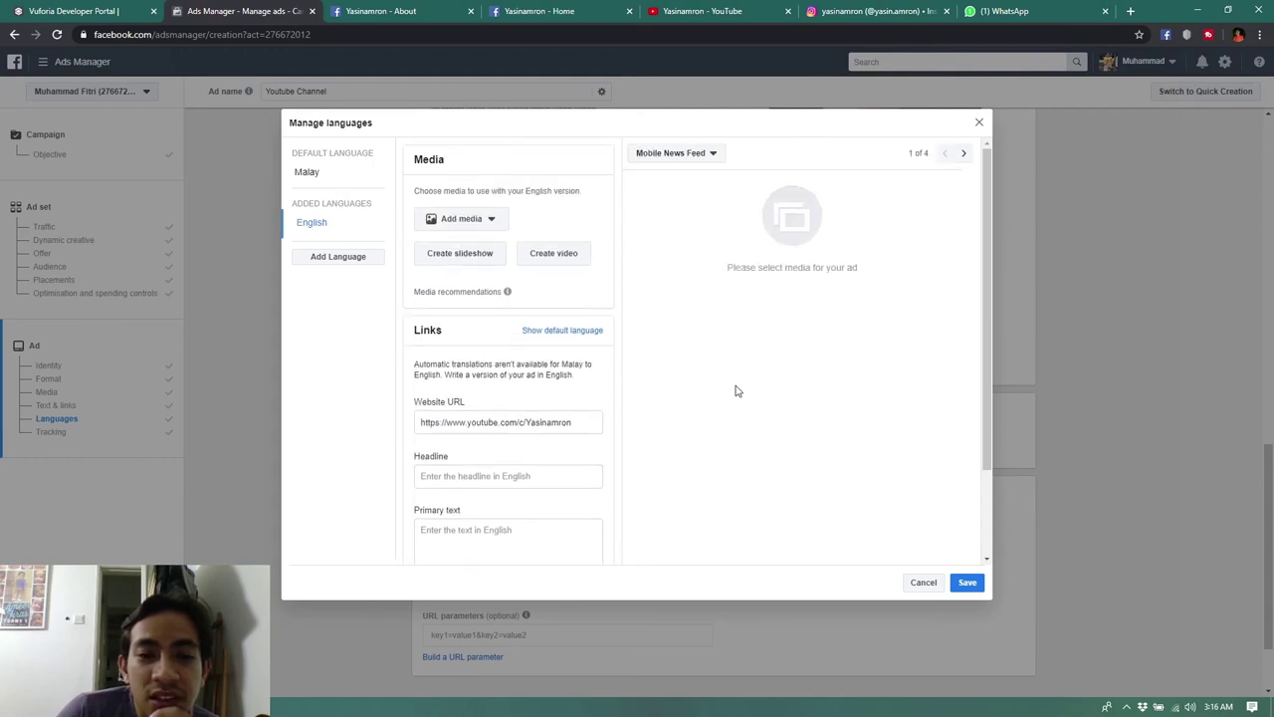
{"action": "left_click", "coordinate": [966, 582]}
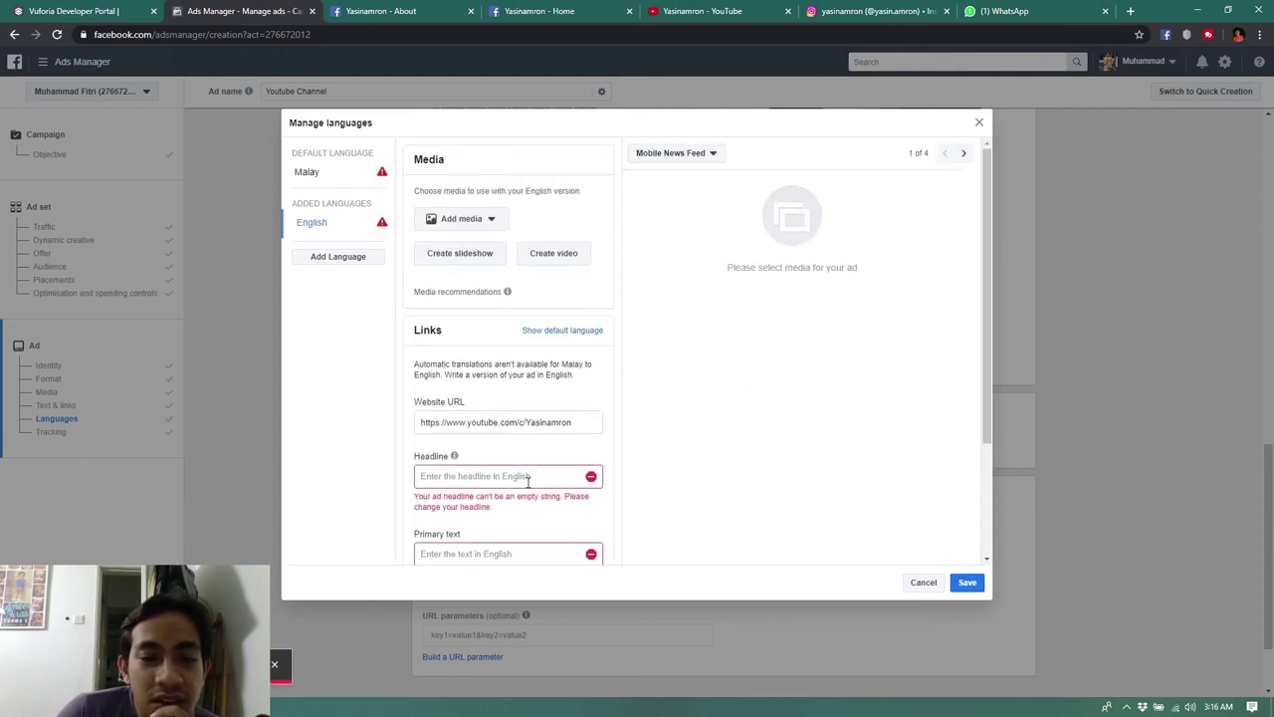
{"action": "scroll", "coordinate": [549, 489], "scroll_direction": "down", "scroll_amount": 3}
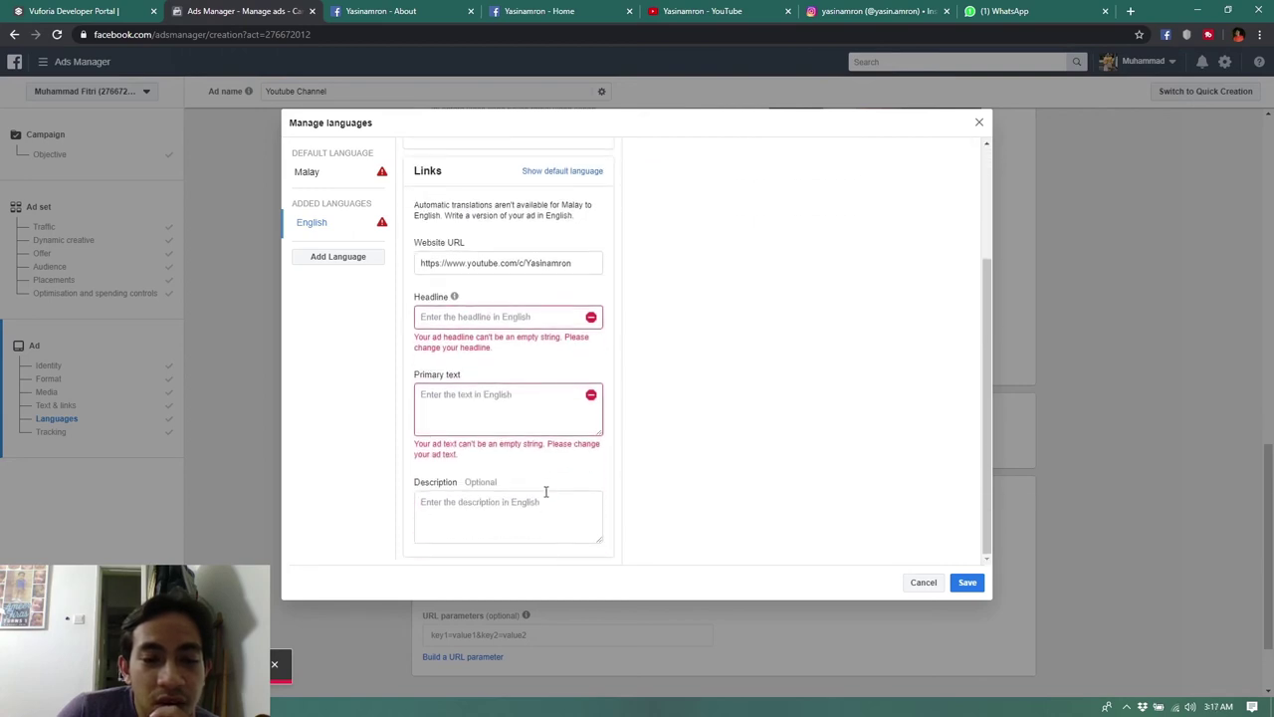
- Compare the Malay and English versions of the ad, checking their link, text and media fields
{"action": "left_click", "coordinate": [336, 171]}
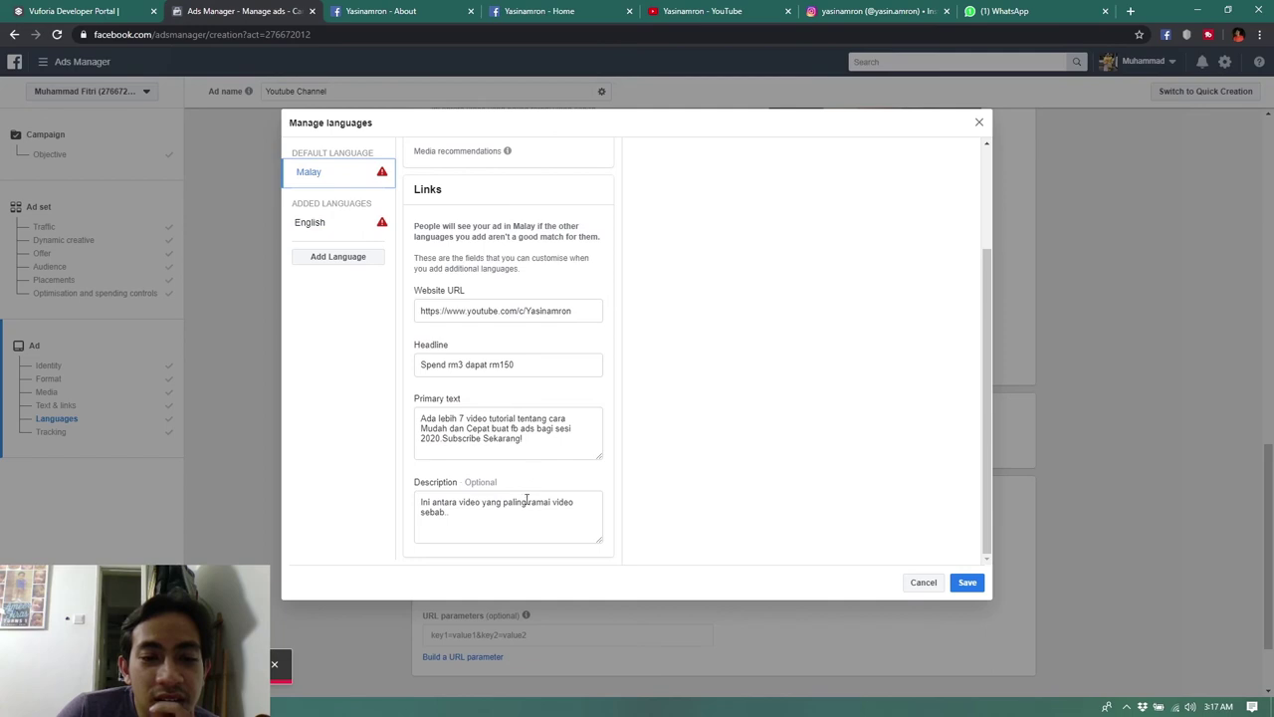
{"action": "left_click", "coordinate": [318, 222]}
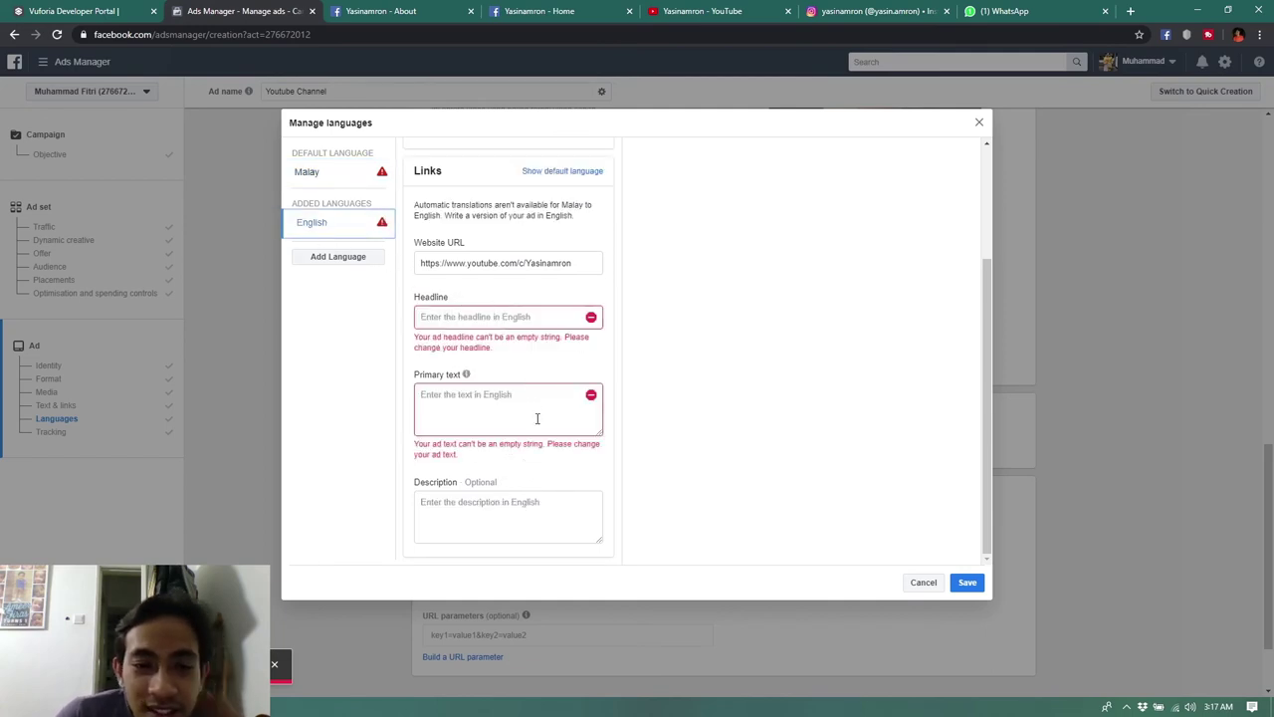
{"action": "left_click", "coordinate": [334, 178]}
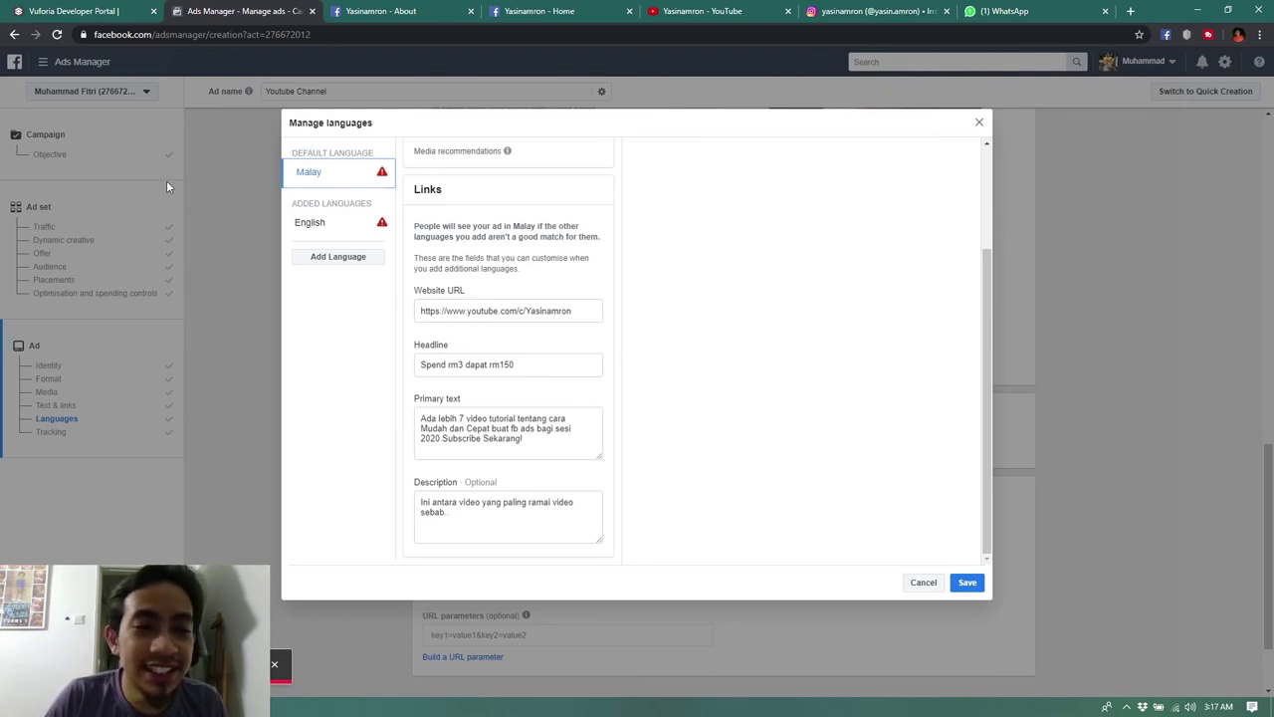
{"action": "scroll", "coordinate": [558, 412], "scroll_direction": "up", "scroll_amount": 3}
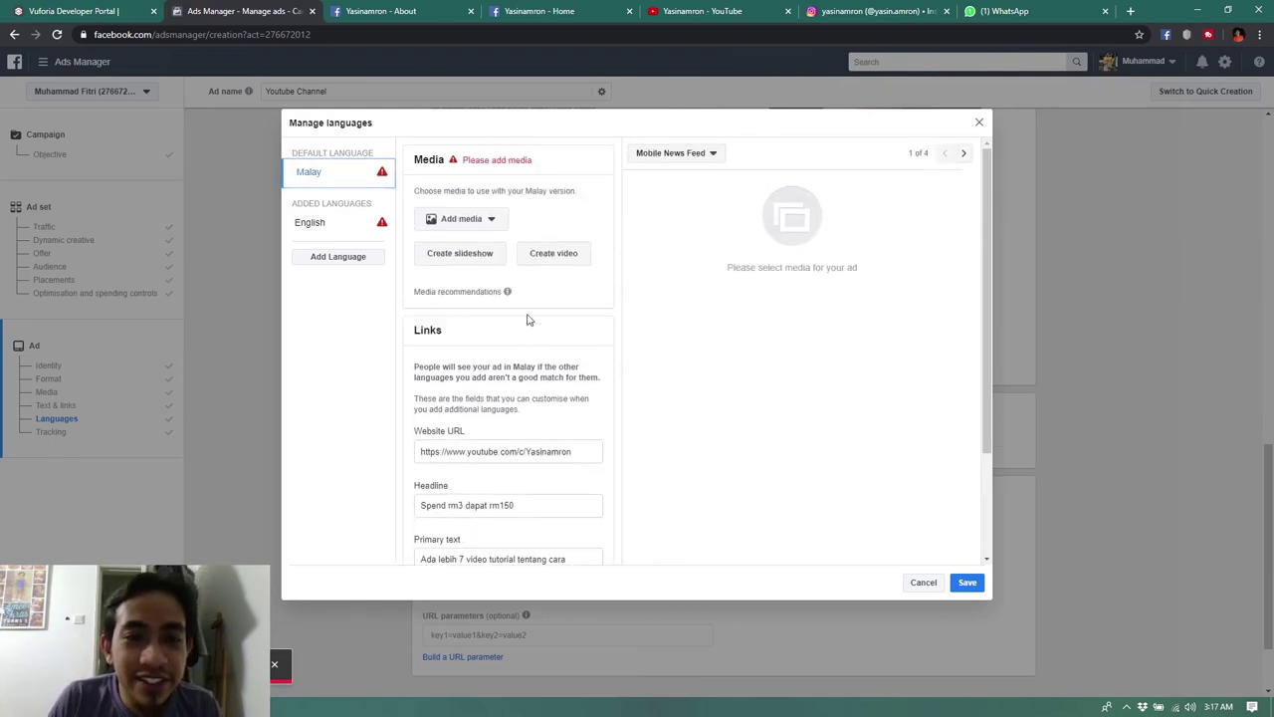
- Check the media options for the Malay version and close the language settings without saving
{"action": "left_click", "coordinate": [488, 221]}
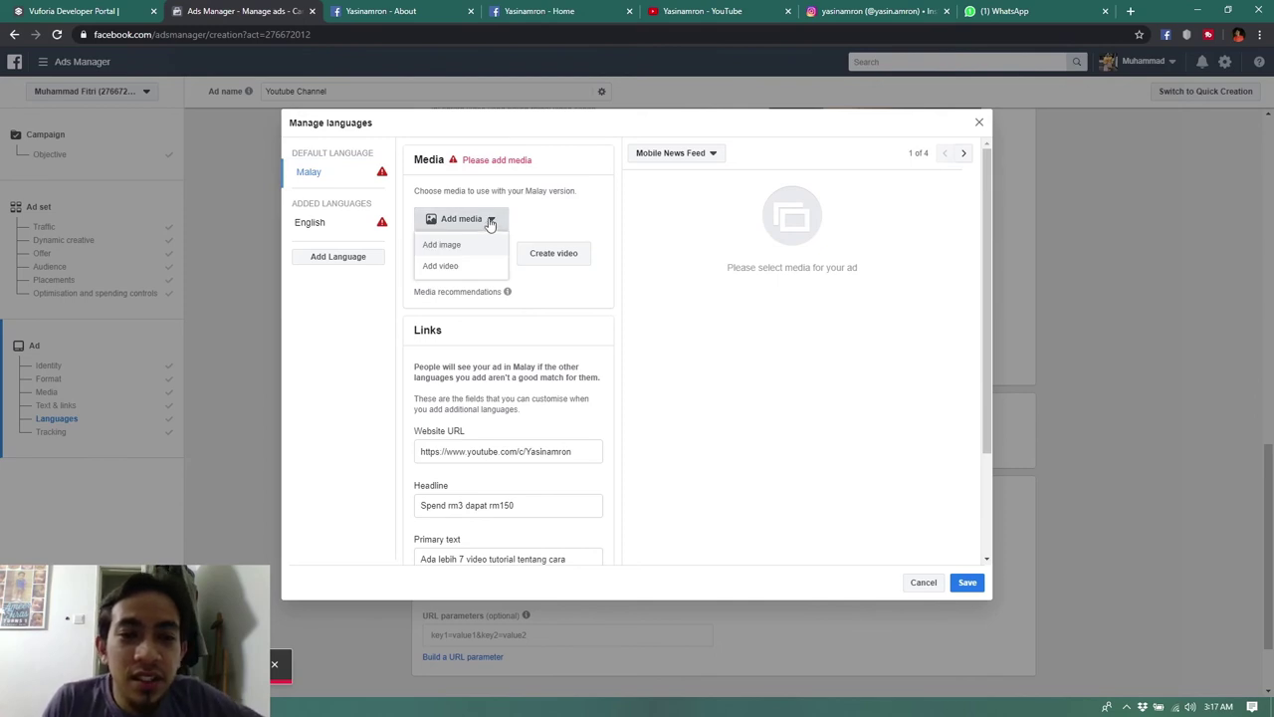
{"action": "left_click", "coordinate": [490, 223]}
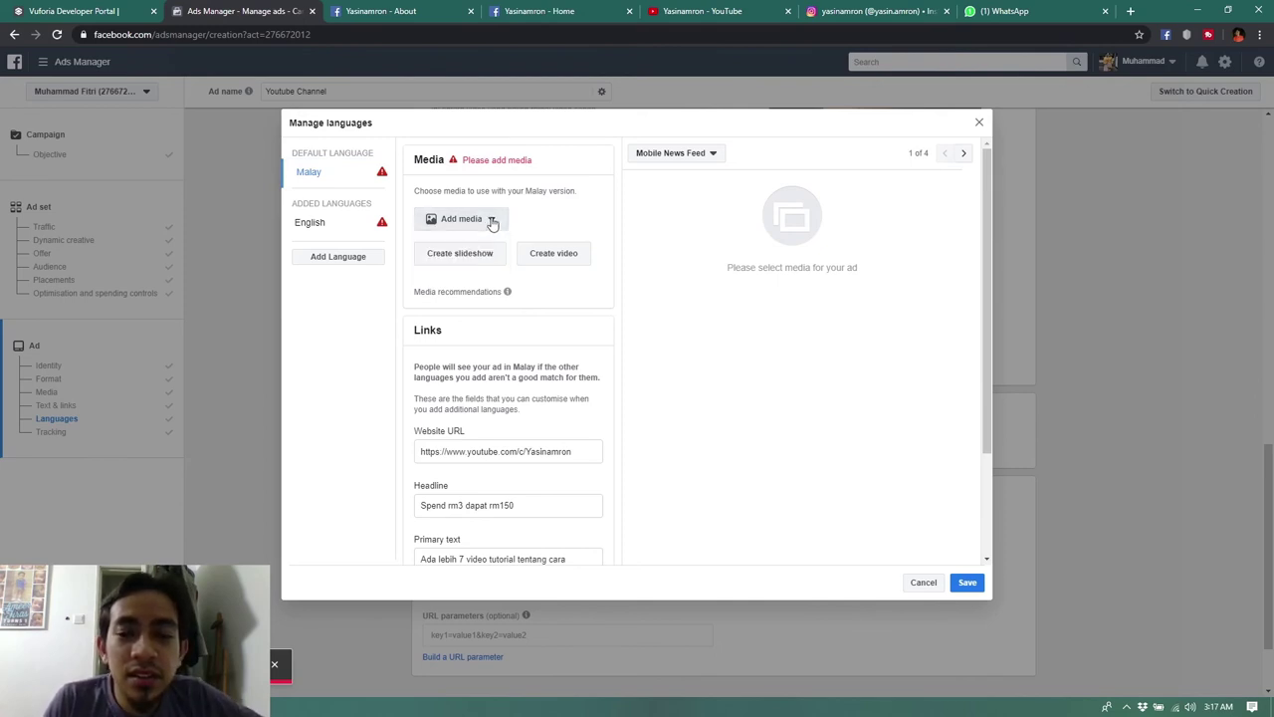
{"action": "left_click", "coordinate": [978, 123]}
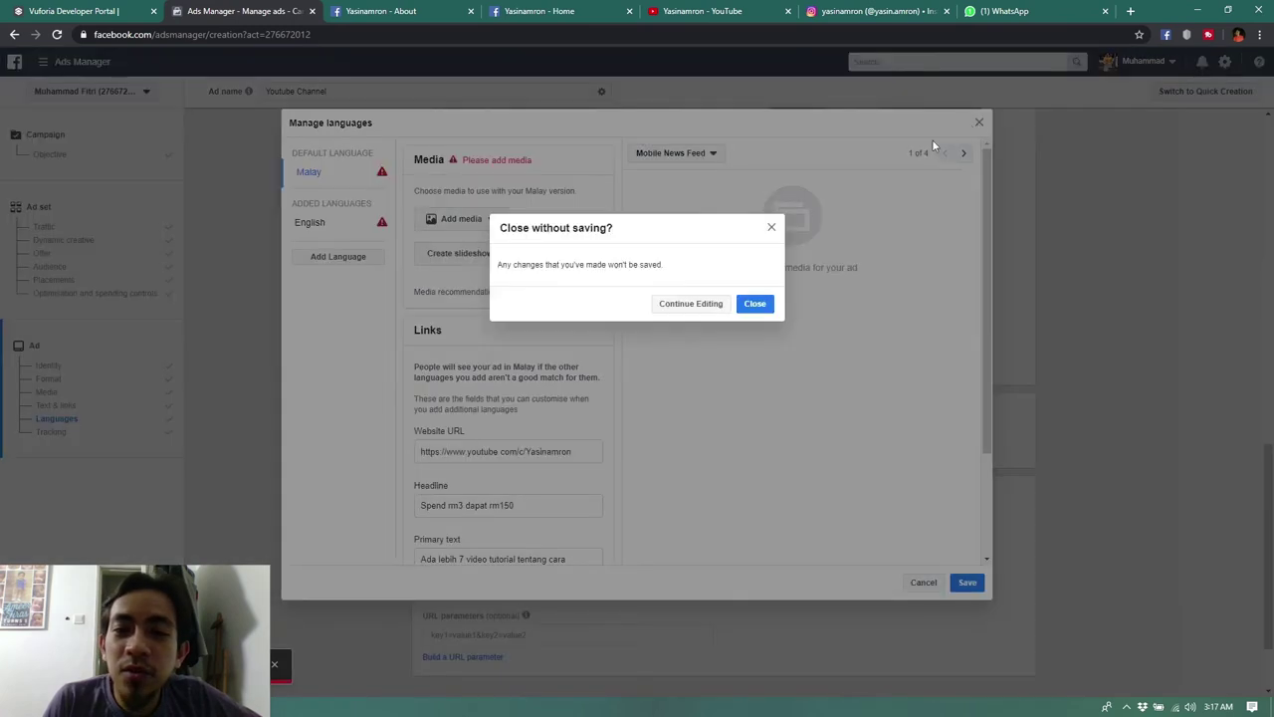
{"action": "left_click", "coordinate": [749, 303]}
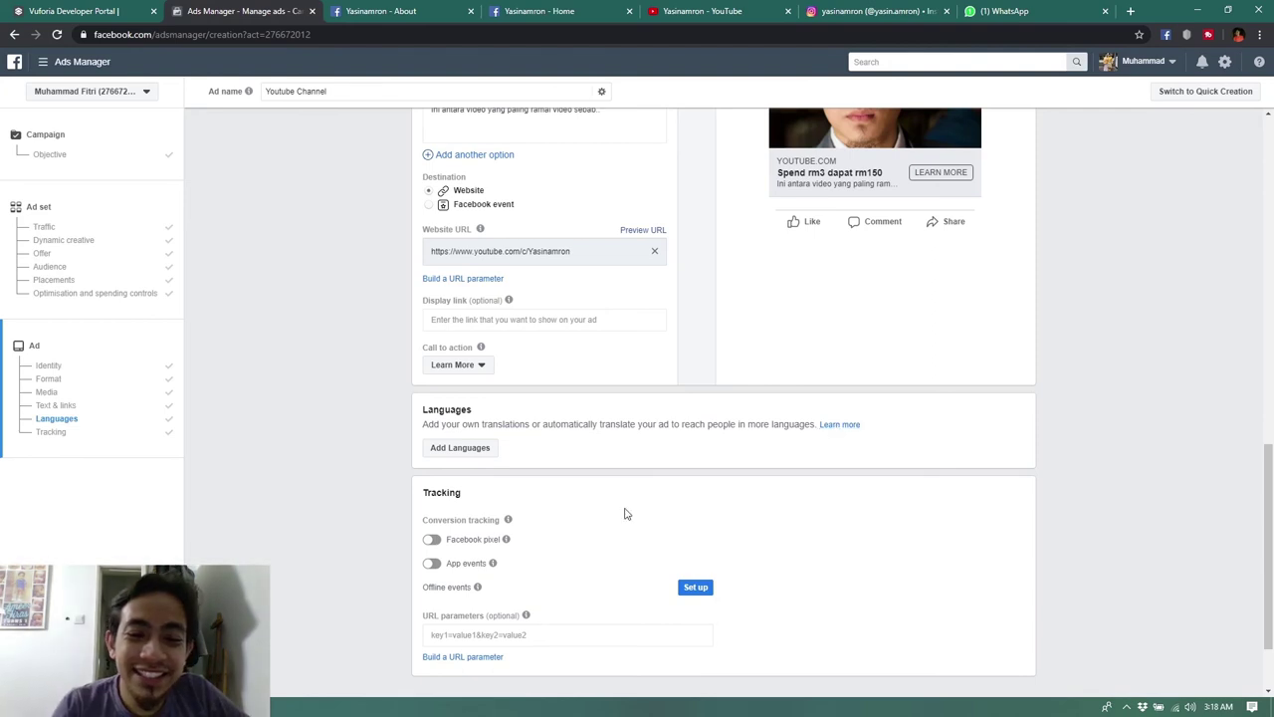
- Try to confirm the ad without an image, and check its format, media and text sections for what is missing
{"action": "scroll", "coordinate": [886, 539], "scroll_direction": "down", "scroll_amount": 1}
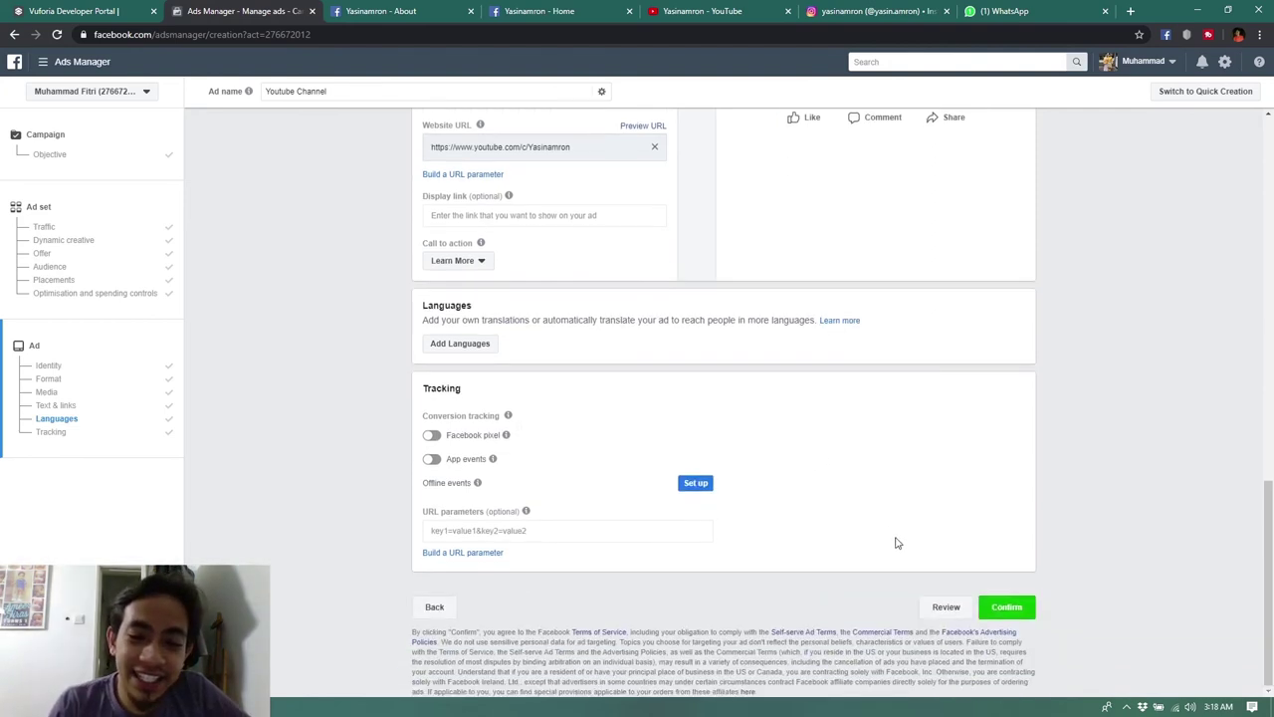
{"action": "left_click", "coordinate": [1007, 607]}
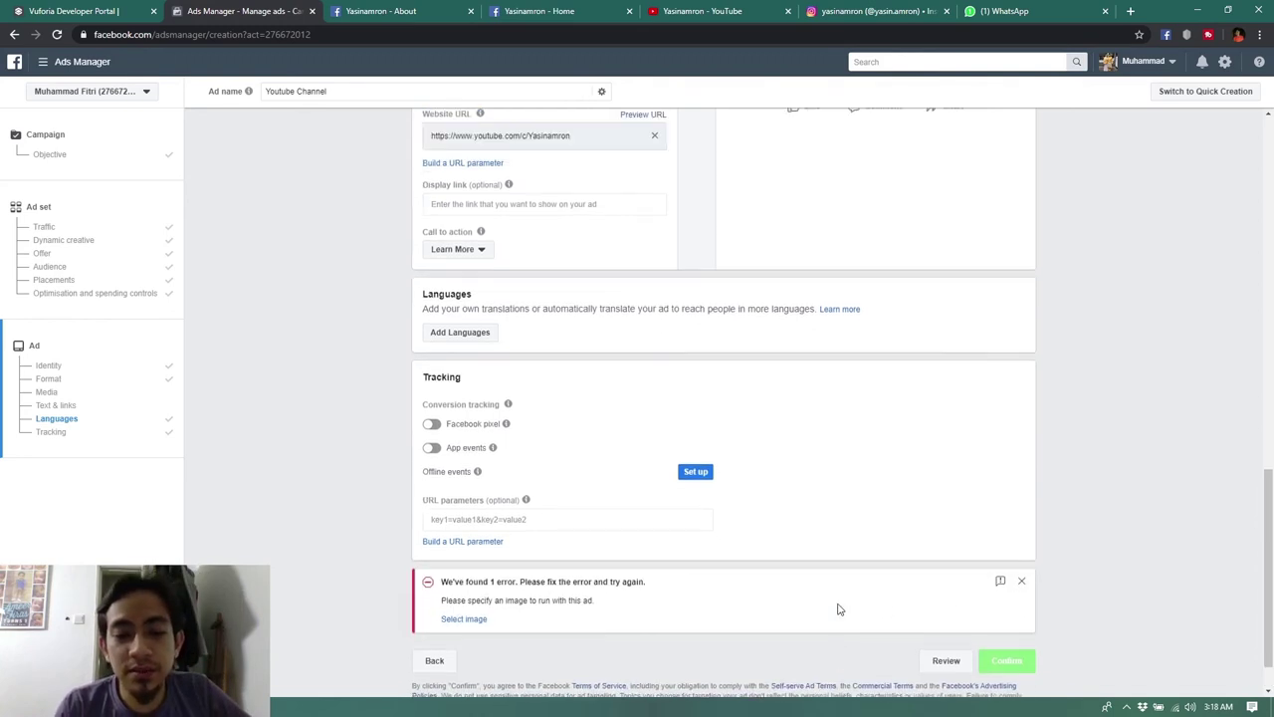
{"action": "scroll", "coordinate": [838, 609], "scroll_direction": "up", "scroll_amount": 4}
{"action": "scroll", "coordinate": [838, 609], "scroll_direction": "up", "scroll_amount": 10}
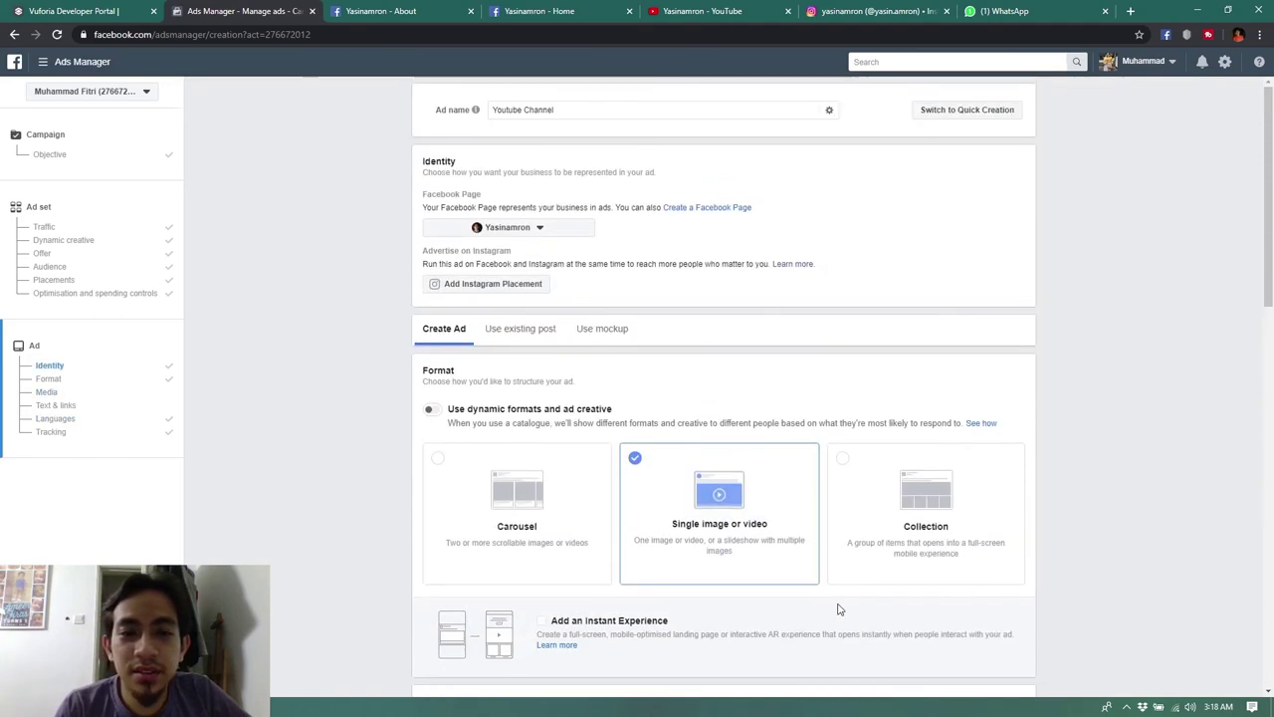
{"action": "scroll", "coordinate": [838, 599], "scroll_direction": "down", "scroll_amount": 6}
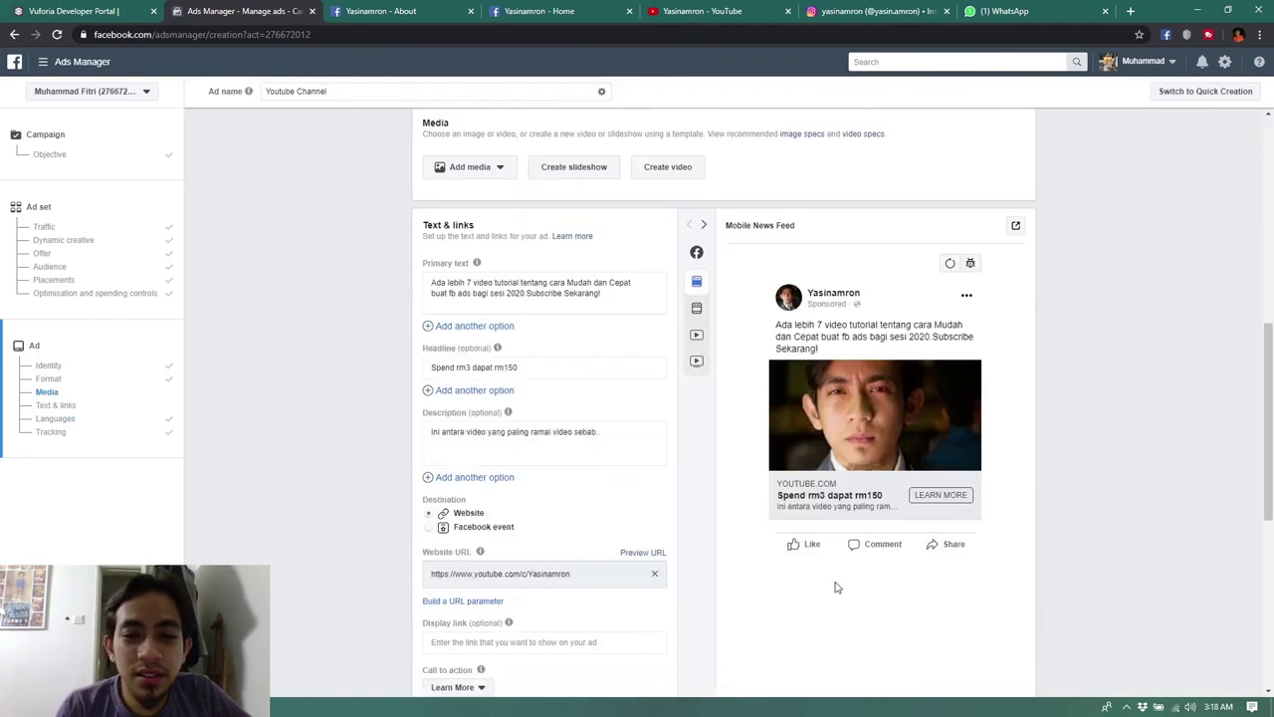
{"action": "scroll", "coordinate": [834, 588], "scroll_direction": "down", "scroll_amount": 5}
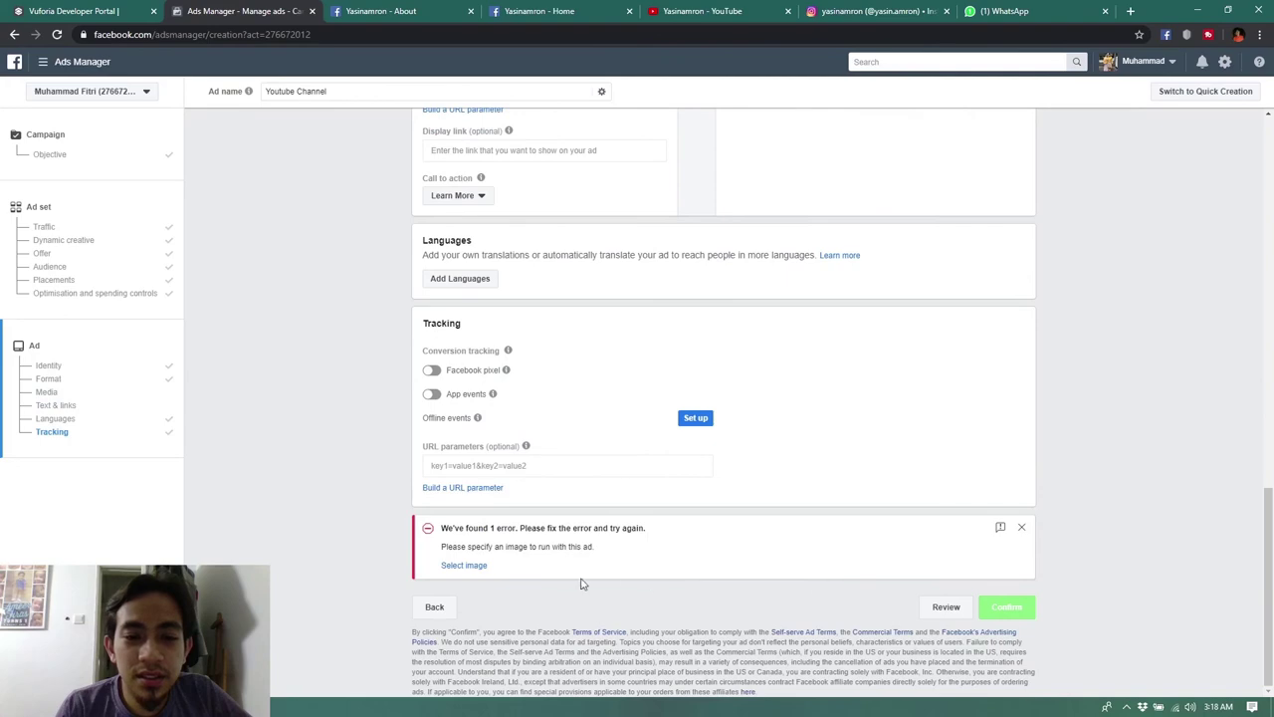
- Add the 900 × 900 portrait in a dark suit from the account images as the ad's media
{"action": "left_click", "coordinate": [485, 575]}
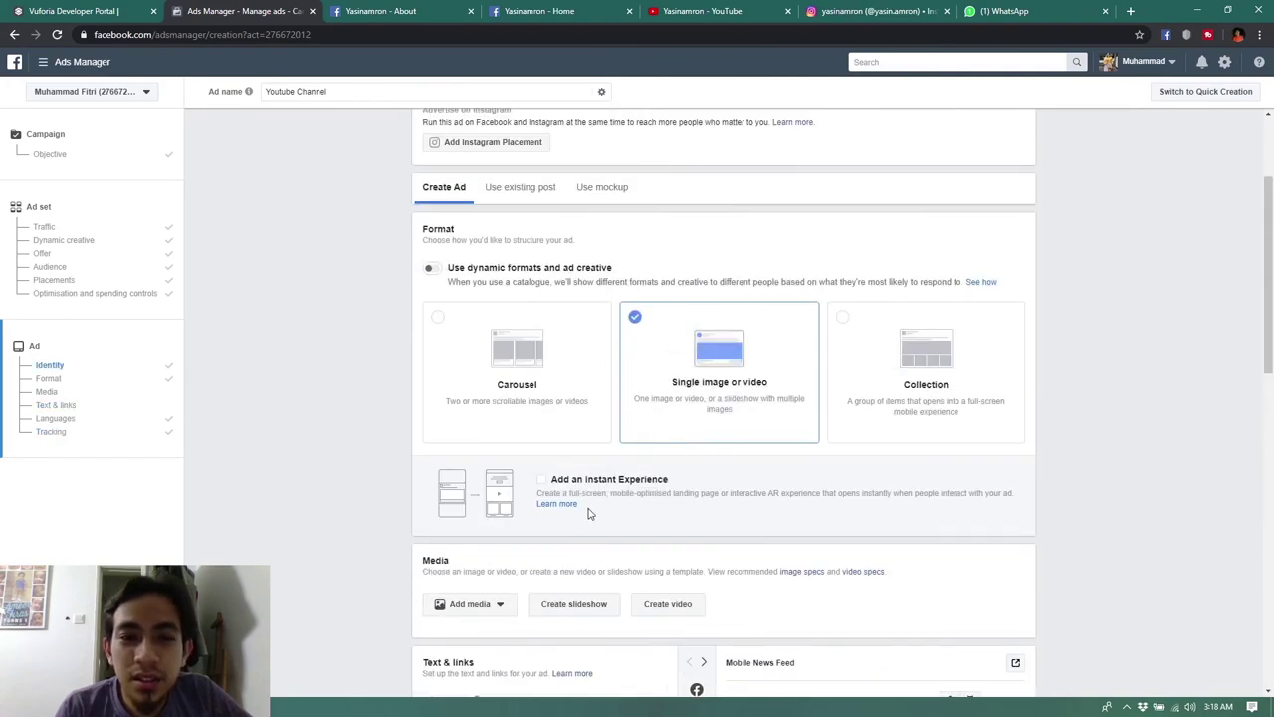
{"action": "scroll", "coordinate": [599, 498], "scroll_direction": "up", "scroll_amount": 1}
{"action": "scroll", "coordinate": [605, 503], "scroll_direction": "down", "scroll_amount": 4}
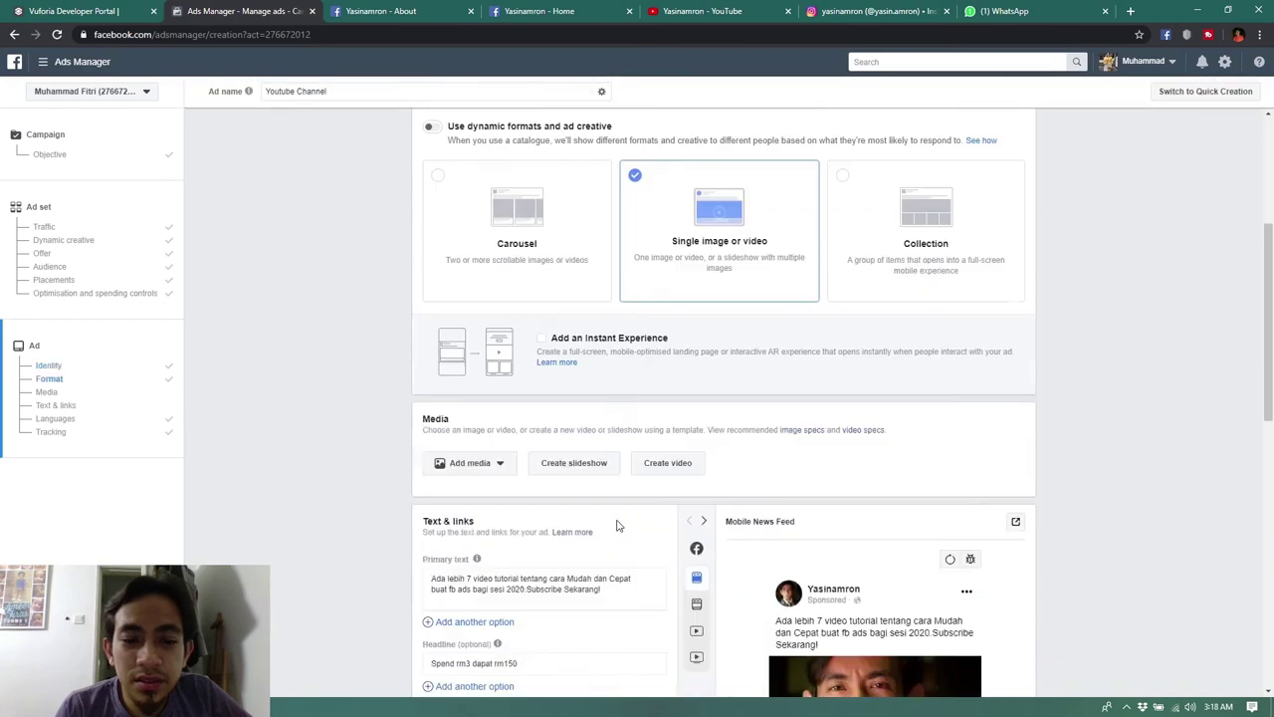
{"action": "left_click", "coordinate": [497, 330]}
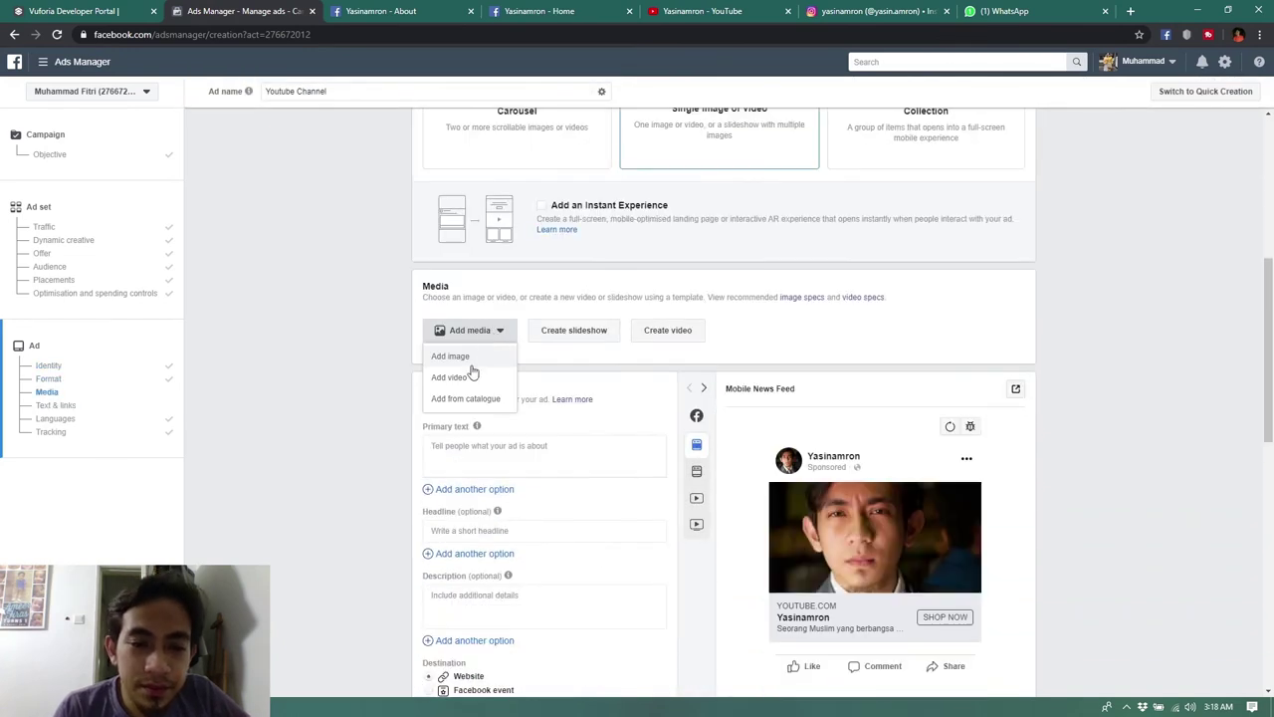
{"action": "left_click", "coordinate": [470, 355]}
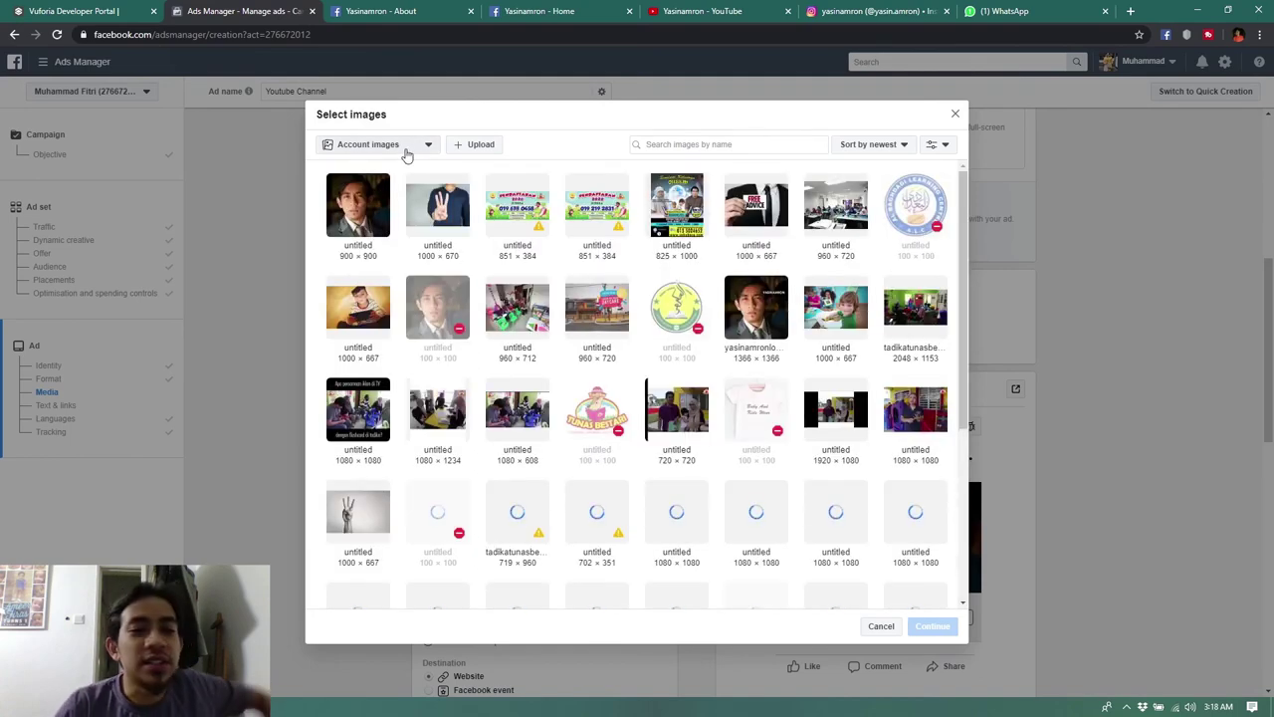
{"action": "left_click", "coordinate": [356, 209]}
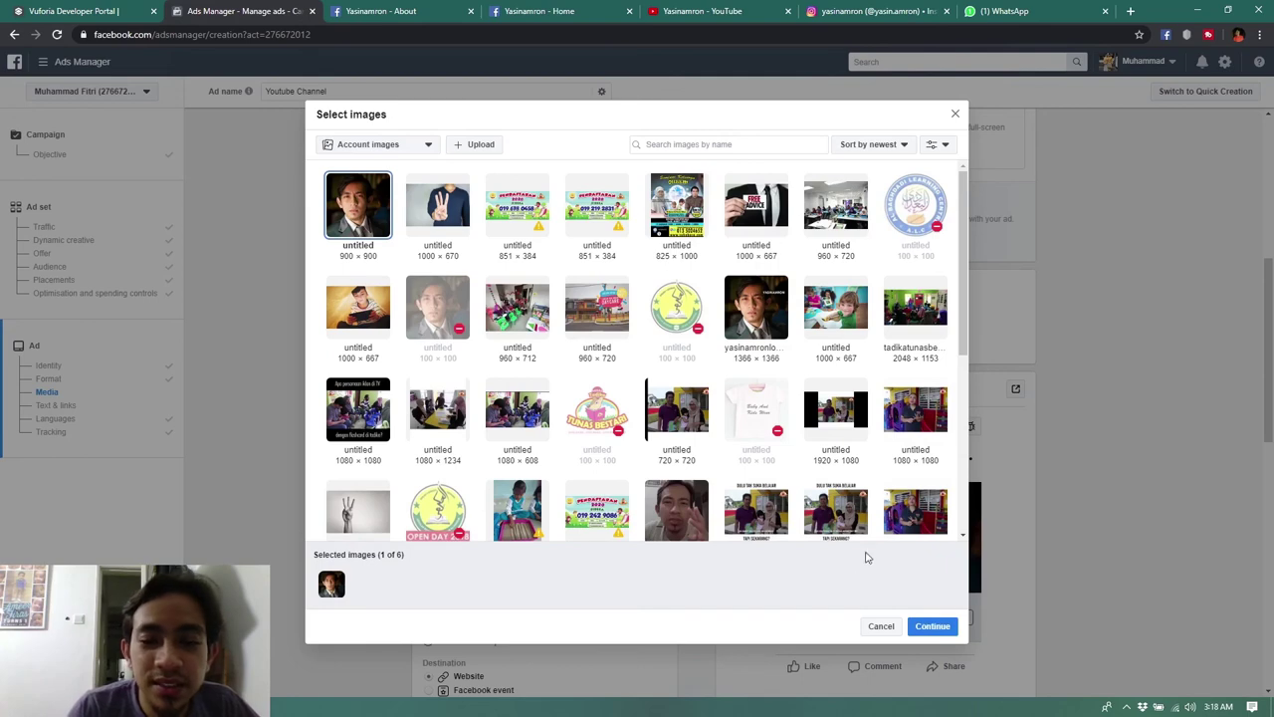
{"action": "left_click", "coordinate": [930, 630]}
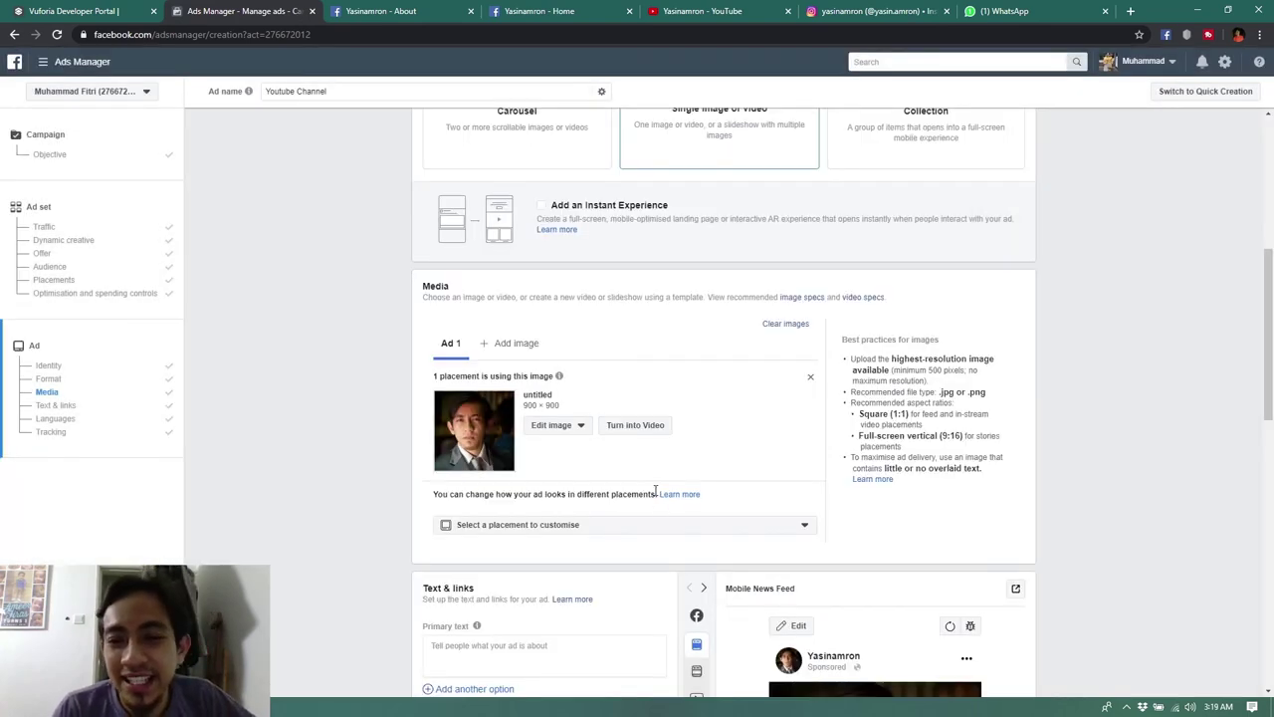
- Copy "Ada lebih 7 video tutorial tentang cara Mudah dan Cepat buat fb ads bagi sesi 2020.Subscribe Sekarang!" from Sticky Notes into the primary text
{"action": "scroll", "coordinate": [913, 456], "scroll_direction": "down", "scroll_amount": 3}
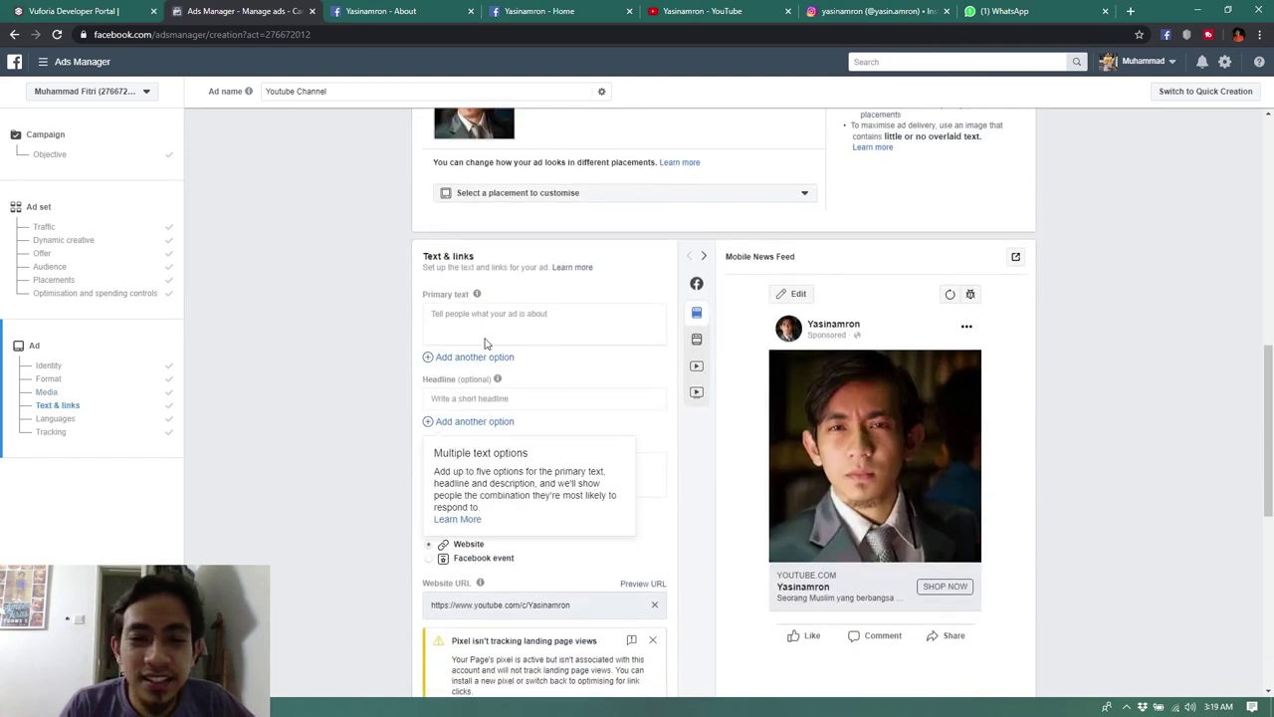
{"action": "key", "text": "alt+Tab"}
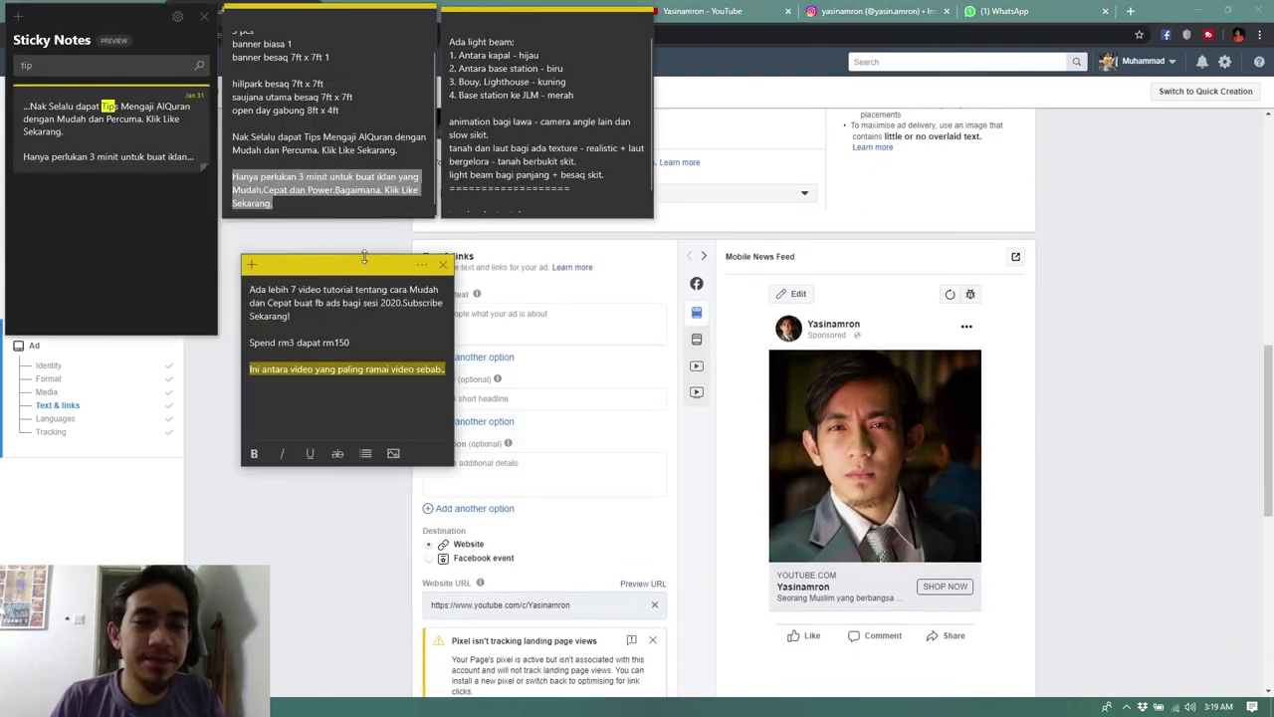
{"action": "triple_click", "coordinate": [283, 315]}
{"action": "key", "text": "ctrl+c"}
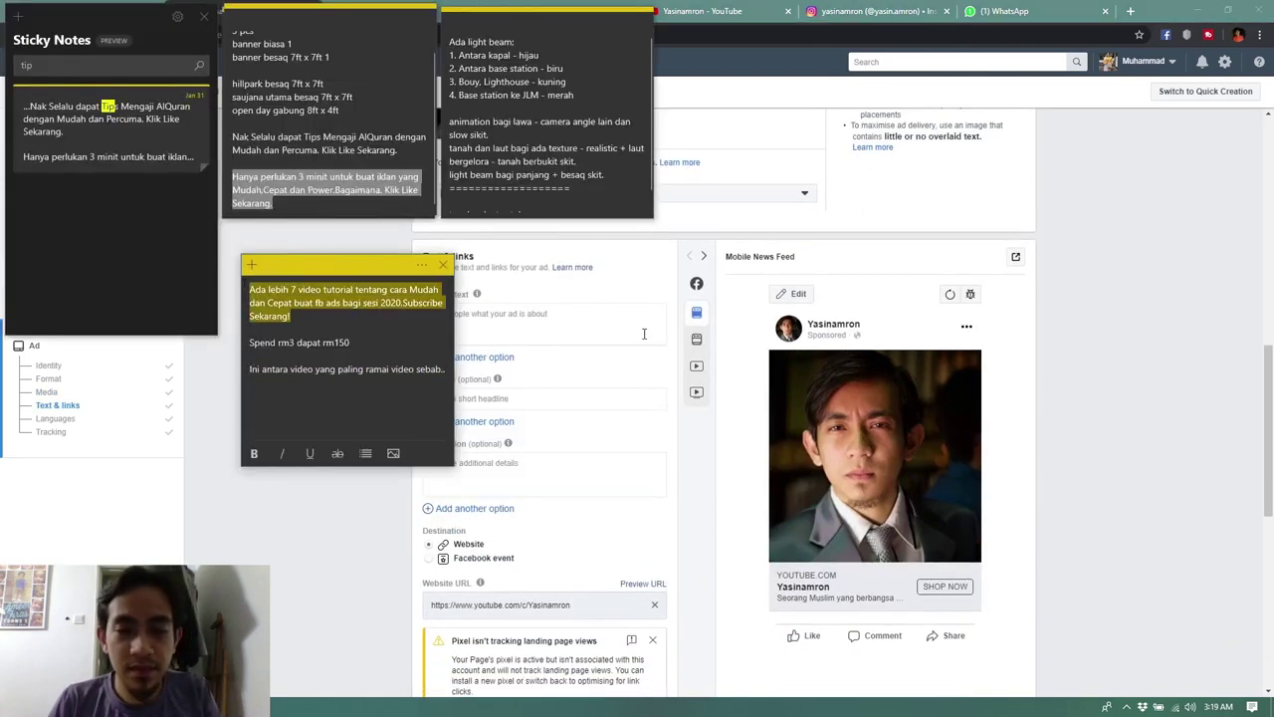
{"action": "key", "text": "alt+Tab"}
{"action": "left_click", "coordinate": [491, 326]}
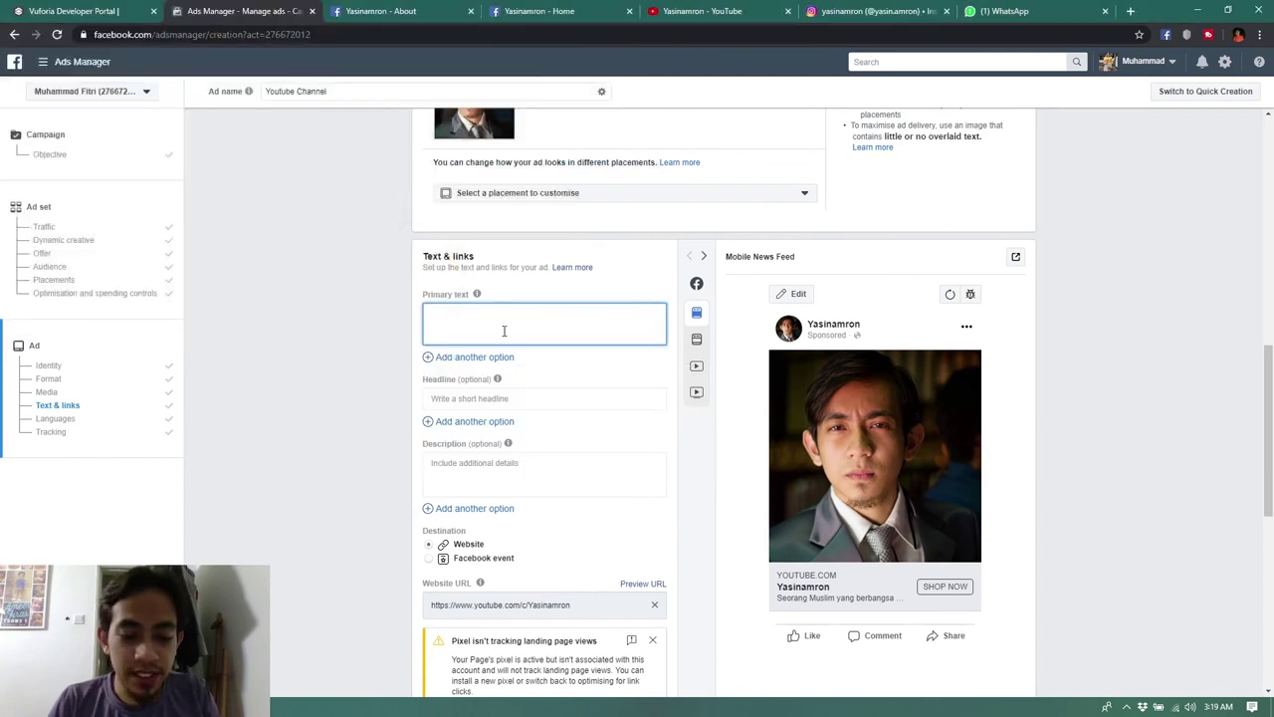
{"action": "key", "text": "ctrl+v"}
- Copy the line "Spend rm3 dapat rm150" from Sticky Notes into the ad's headline
{"action": "key", "text": "alt+Tab"}
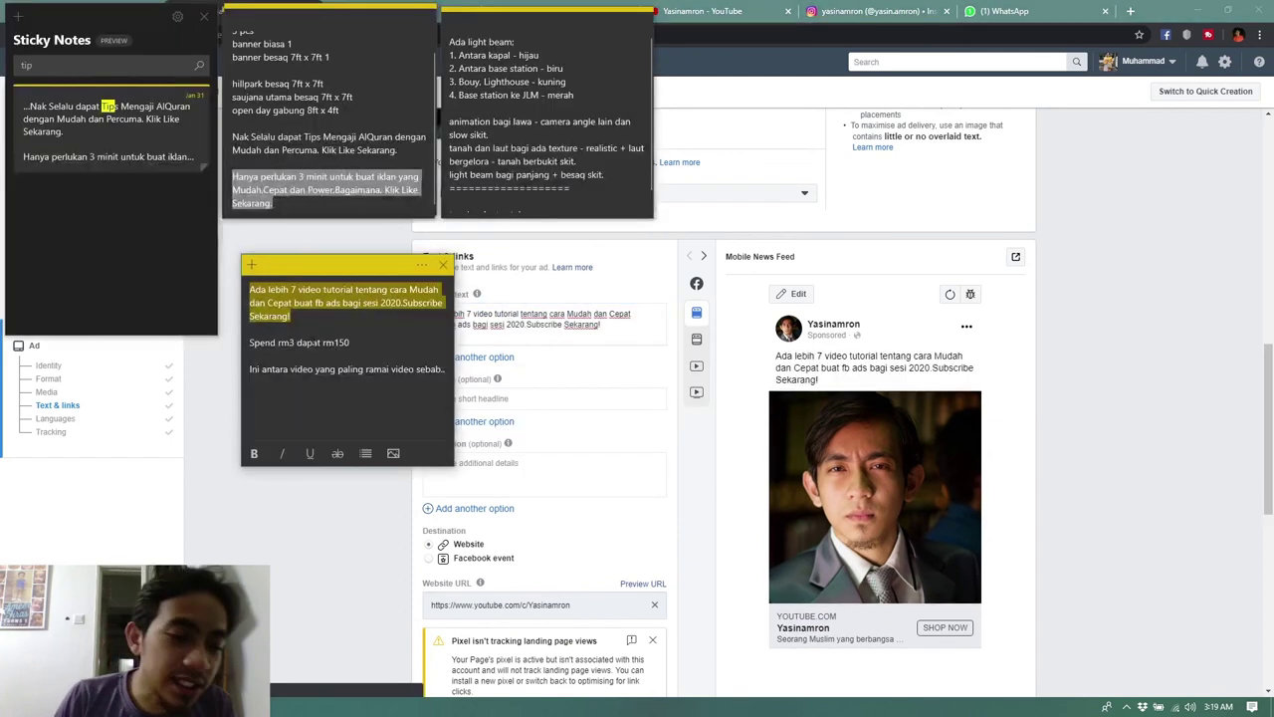
{"action": "left_click_drag", "start_coordinate": [255, 342], "coordinate": [249, 342]}
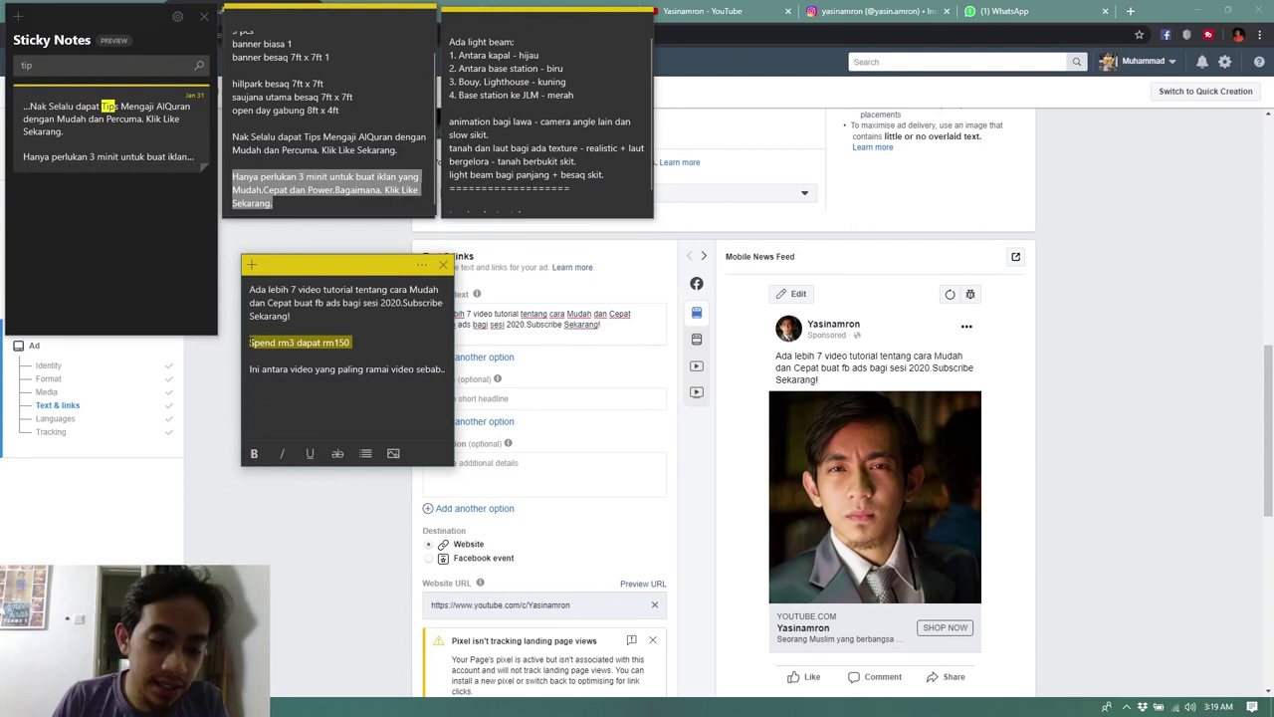
{"action": "key", "text": "ctrl+c"}
{"action": "left_click", "coordinate": [474, 378]}
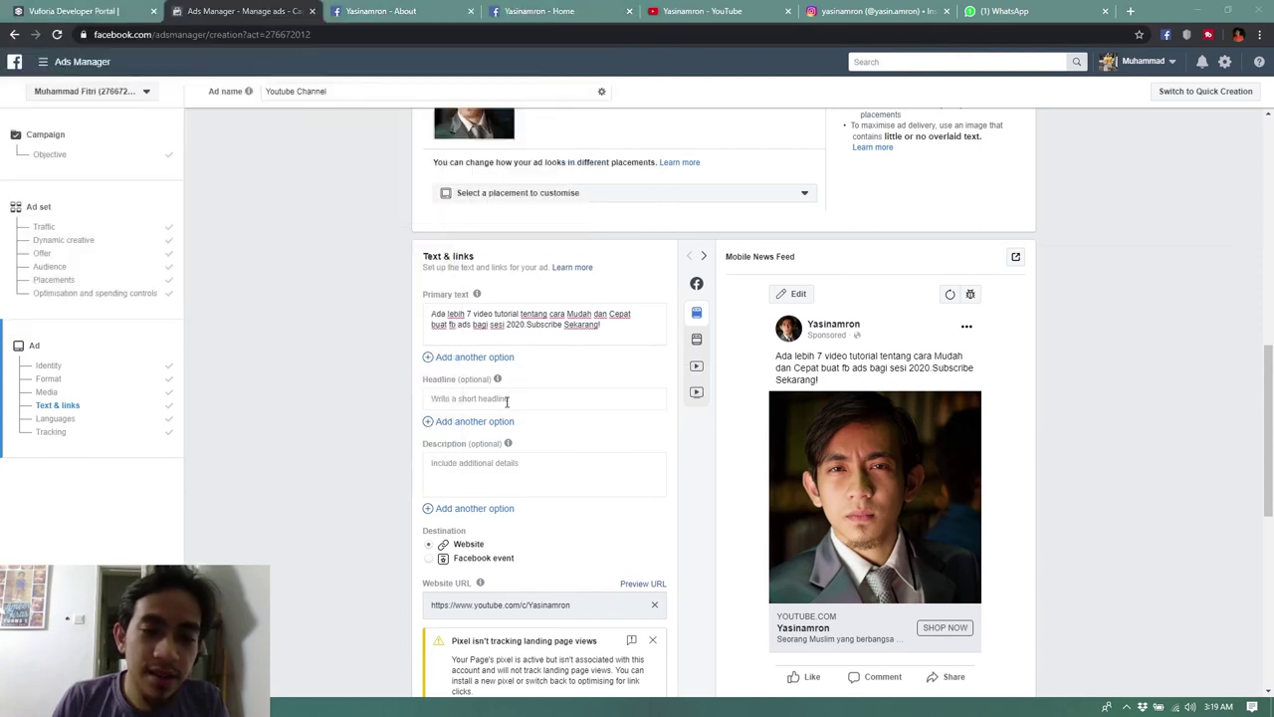
{"action": "left_click", "coordinate": [498, 398]}
{"action": "key", "text": "ctrl+v"}
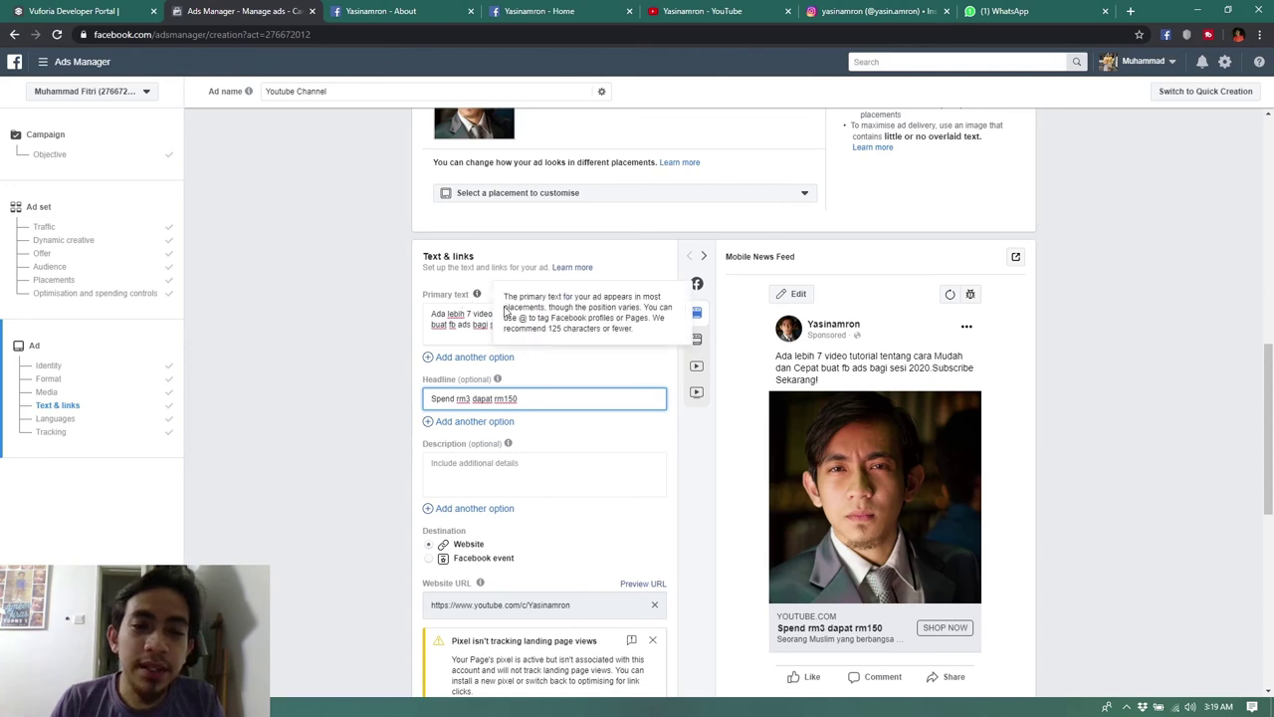
- Copy the line "Ini antara video yang paling ramai video sebab.." from Sticky Notes into the ad's description
{"action": "key", "text": "alt+Tab"}
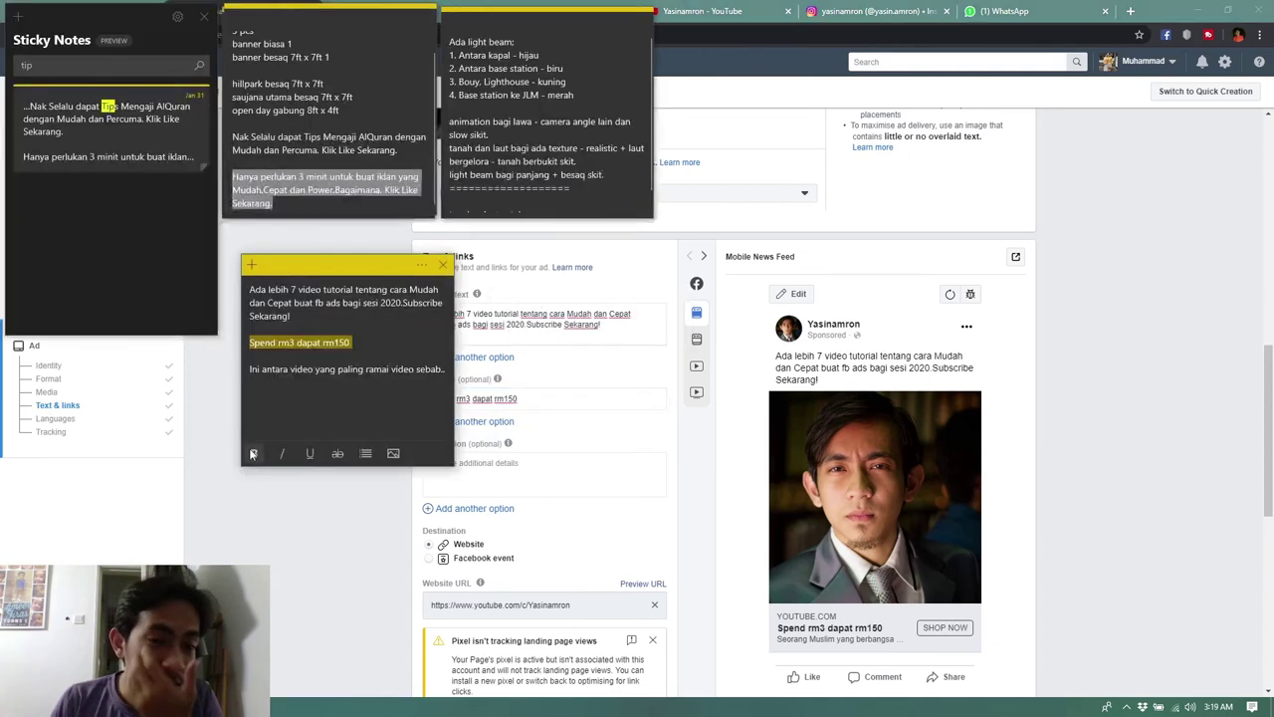
{"action": "left_click_drag", "start_coordinate": [446, 369], "coordinate": [252, 370]}
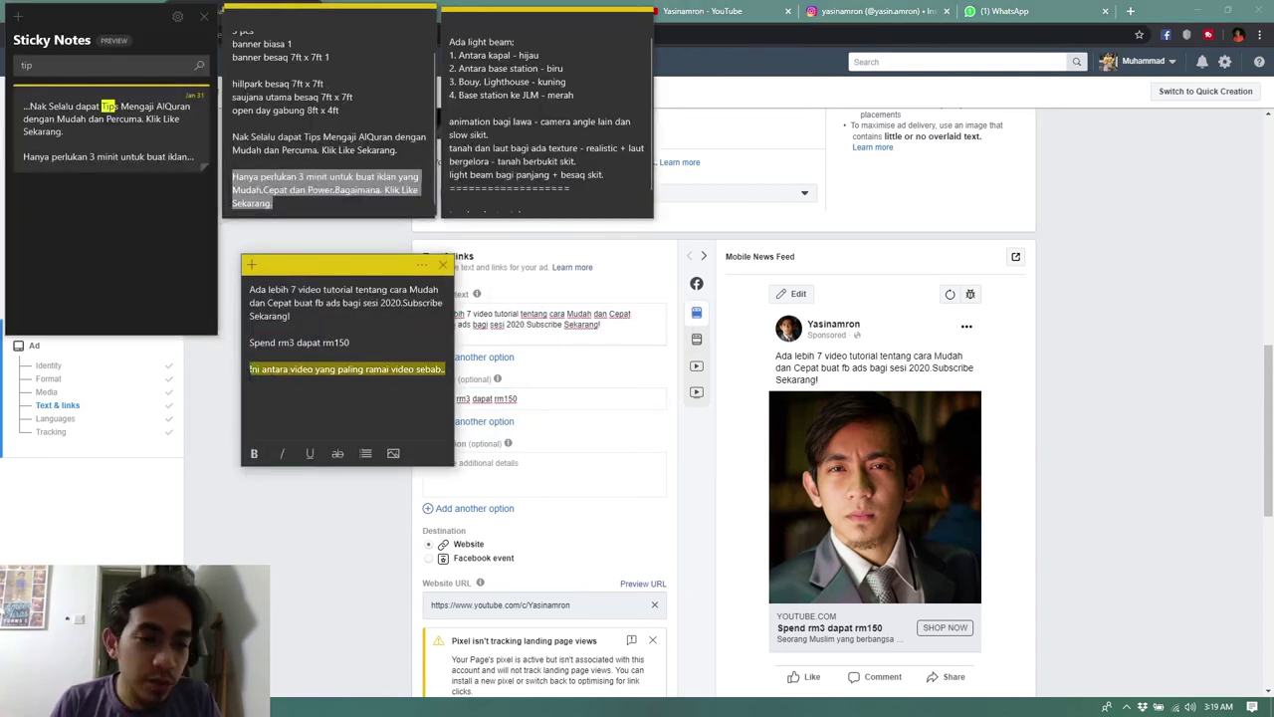
{"action": "left_click", "coordinate": [533, 479]}
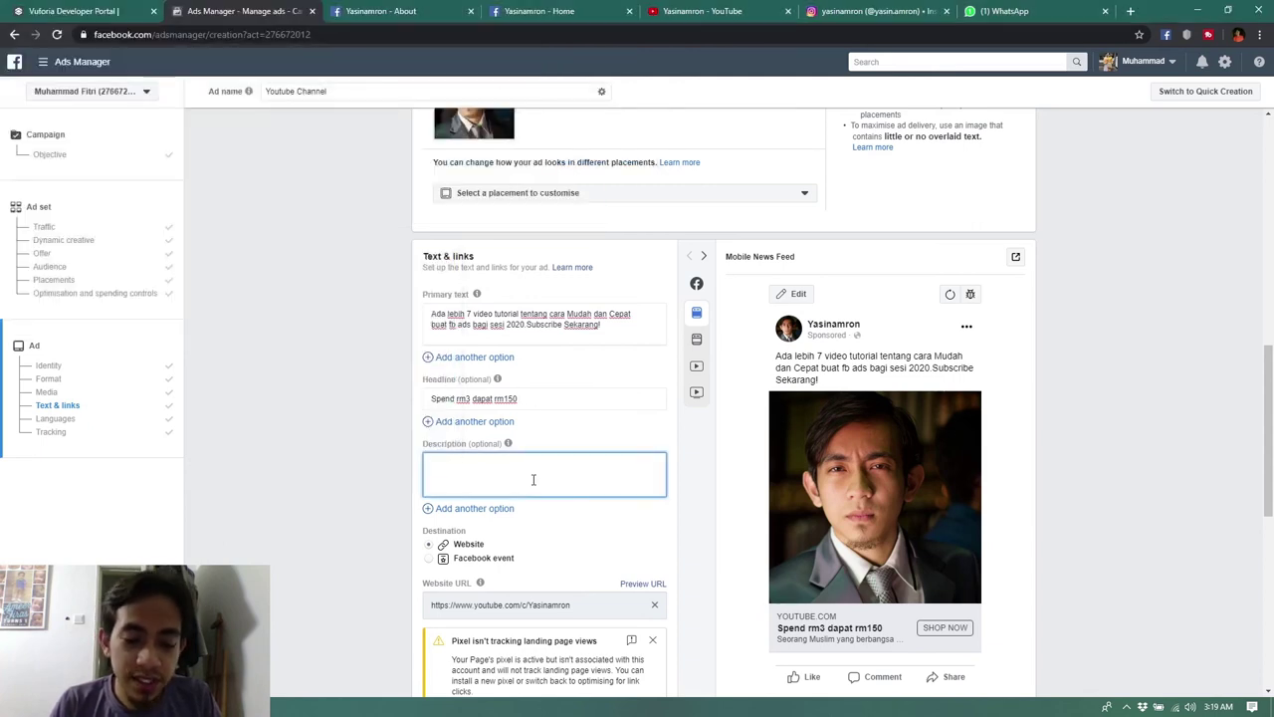
{"action": "key", "text": "ctrl+v"}
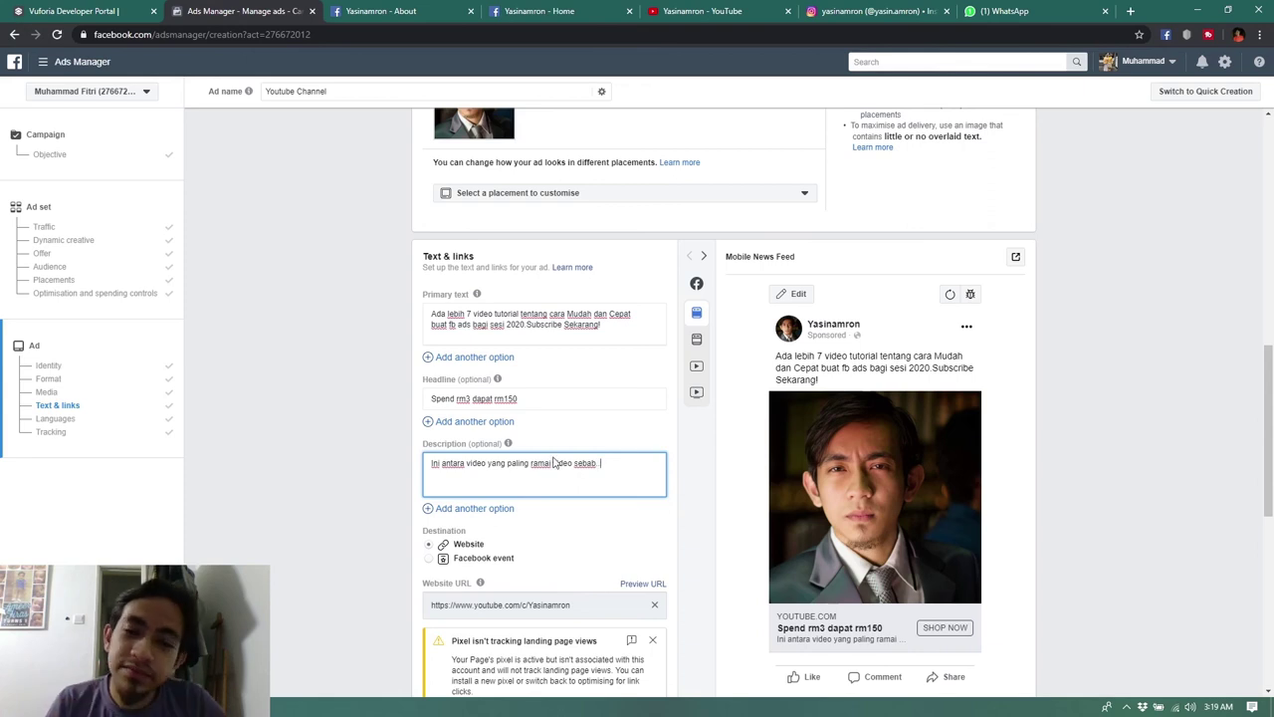
- Review the ad's texts, link and mobile news feed preview, and confirm the ad for publishing
{"action": "scroll", "coordinate": [559, 517], "scroll_direction": "down", "scroll_amount": 2}
{"action": "scroll", "coordinate": [618, 498], "scroll_direction": "down", "scroll_amount": 2}
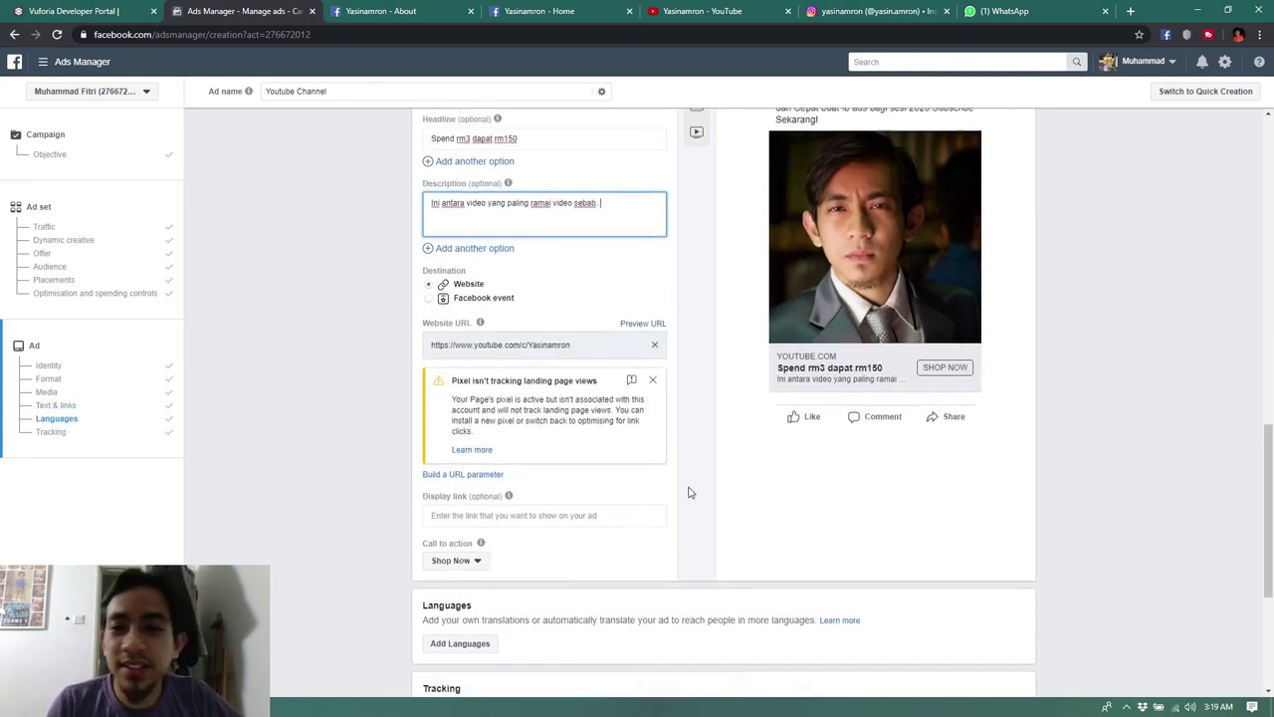
{"action": "scroll", "coordinate": [686, 489], "scroll_direction": "up", "scroll_amount": 3}
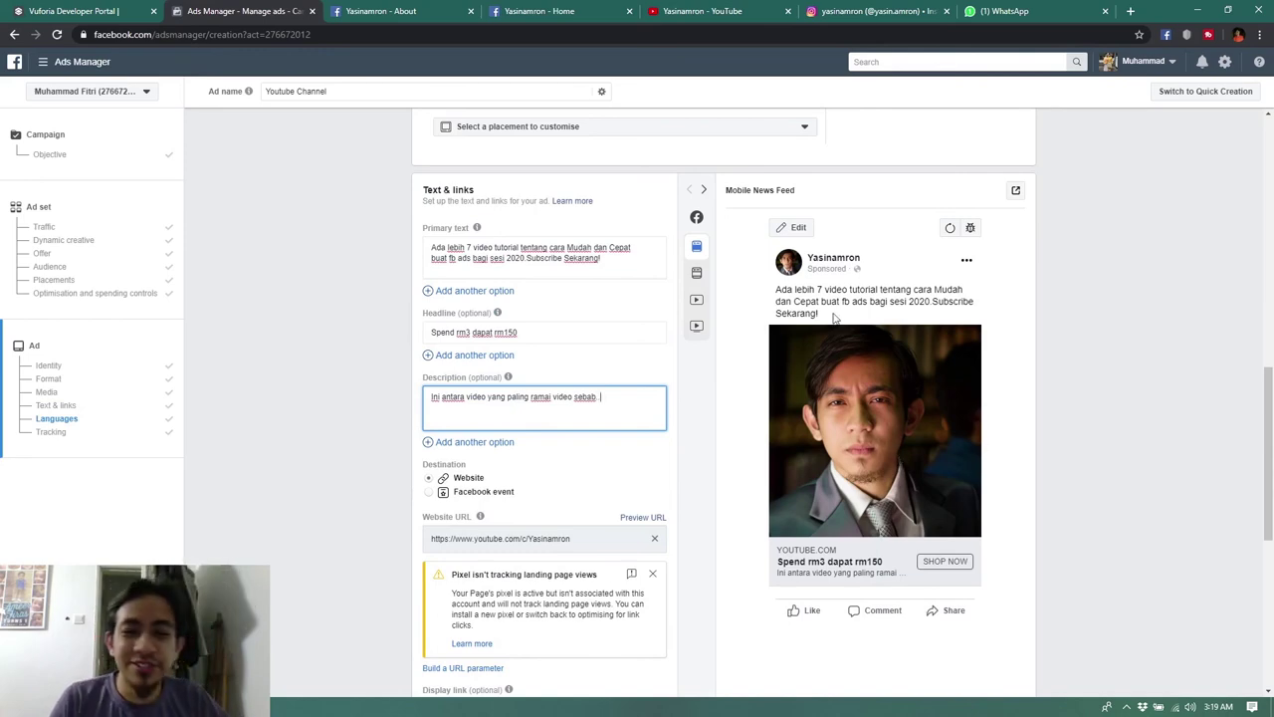
{"action": "scroll", "coordinate": [832, 513], "scroll_direction": "down", "scroll_amount": 5}
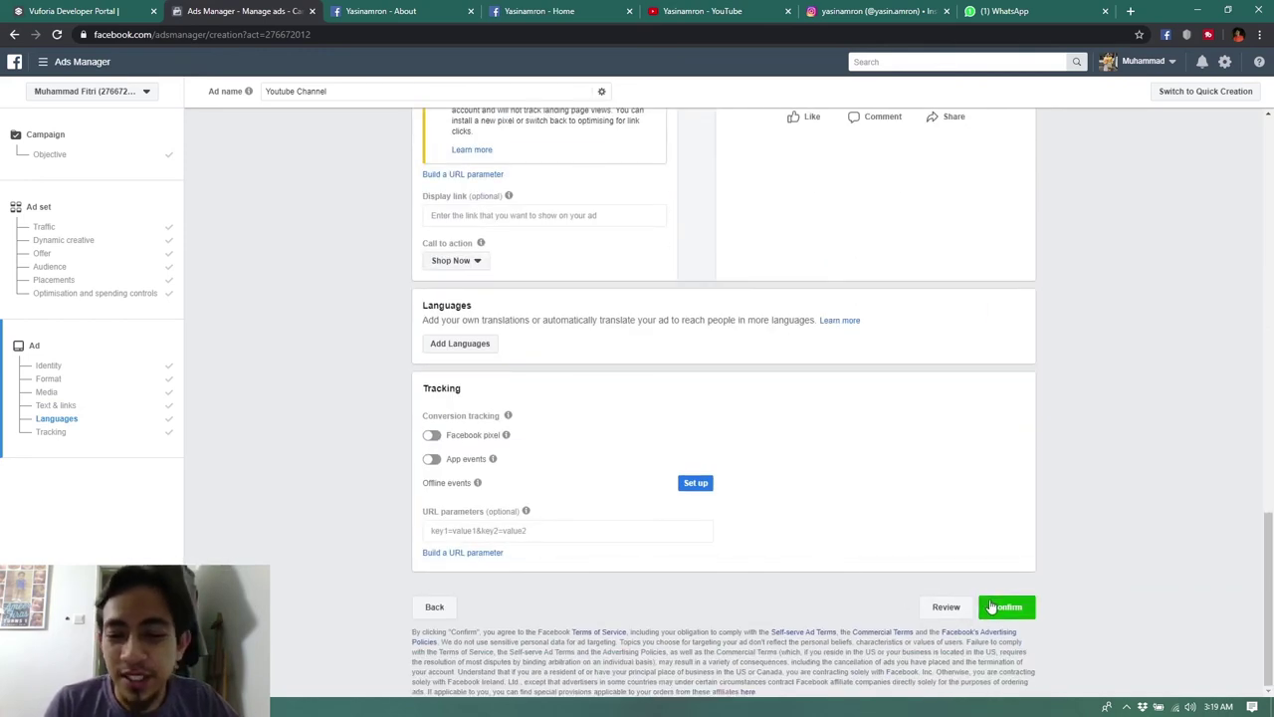
{"action": "left_click", "coordinate": [1006, 606]}
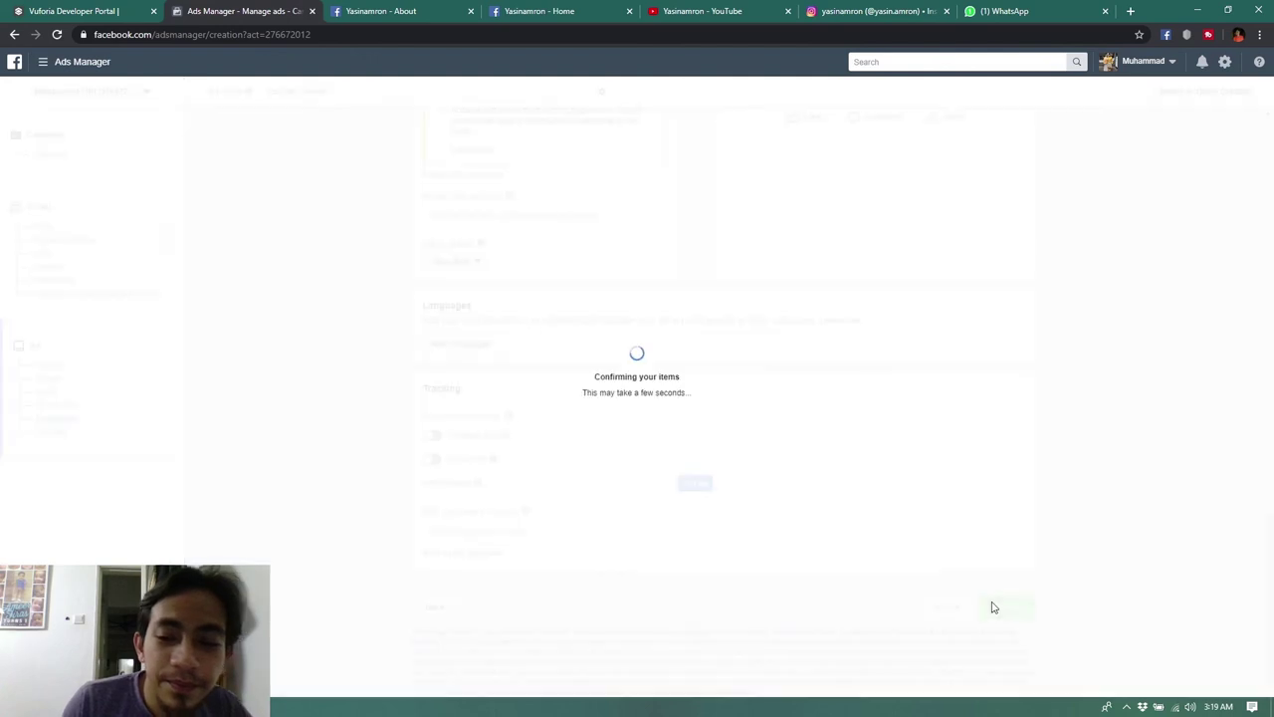